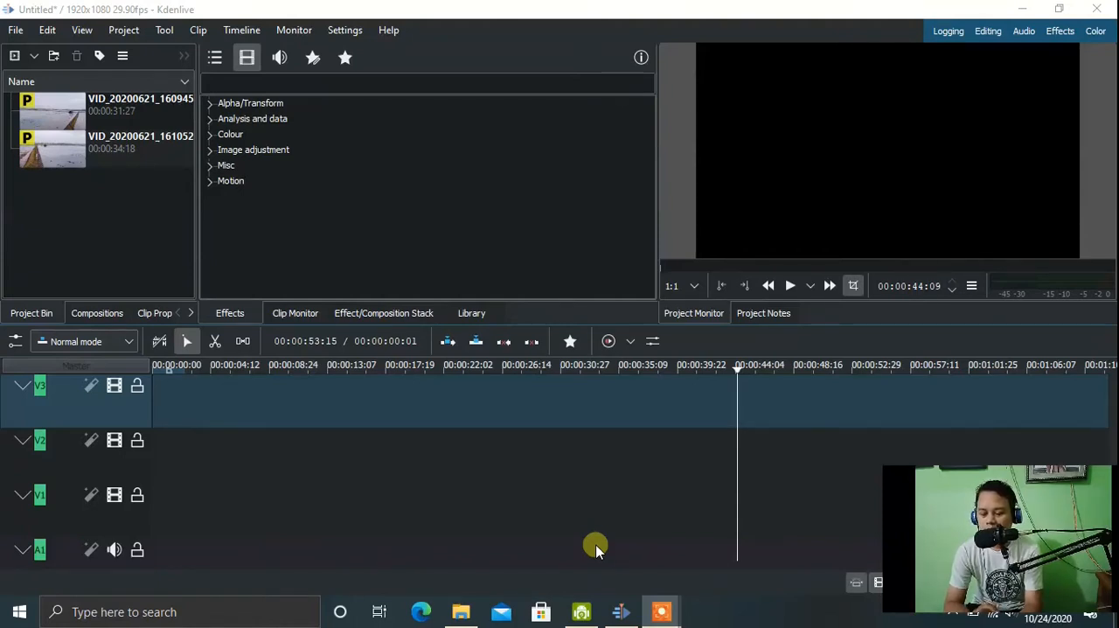
Check the installed program version in its About information.
left_click(361, 34)
mouse_move(385, 32)
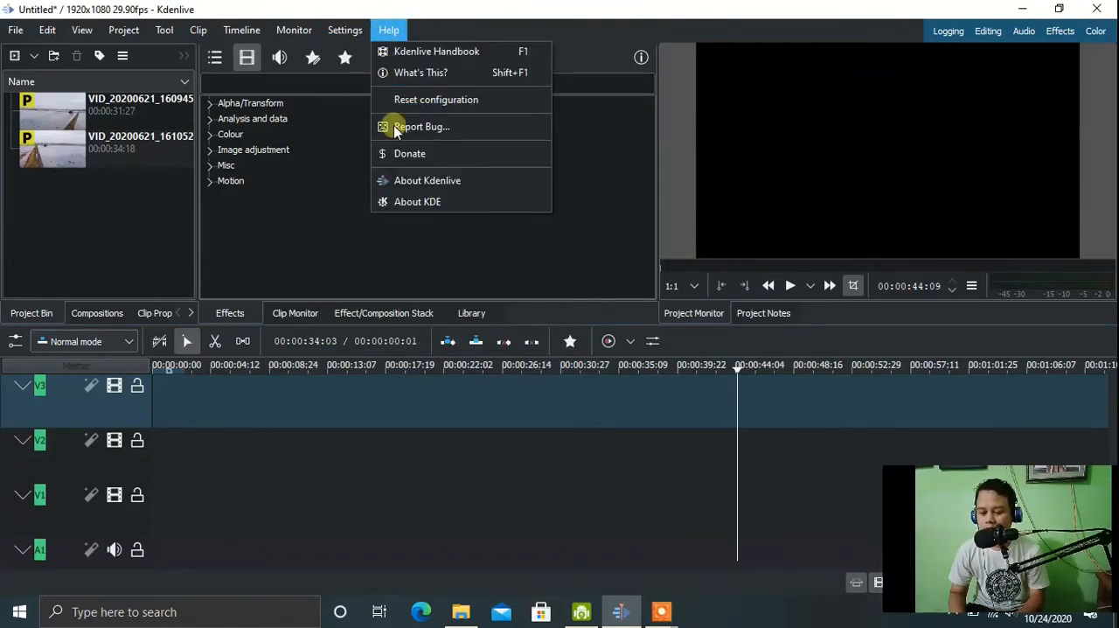
left_click(396, 178)
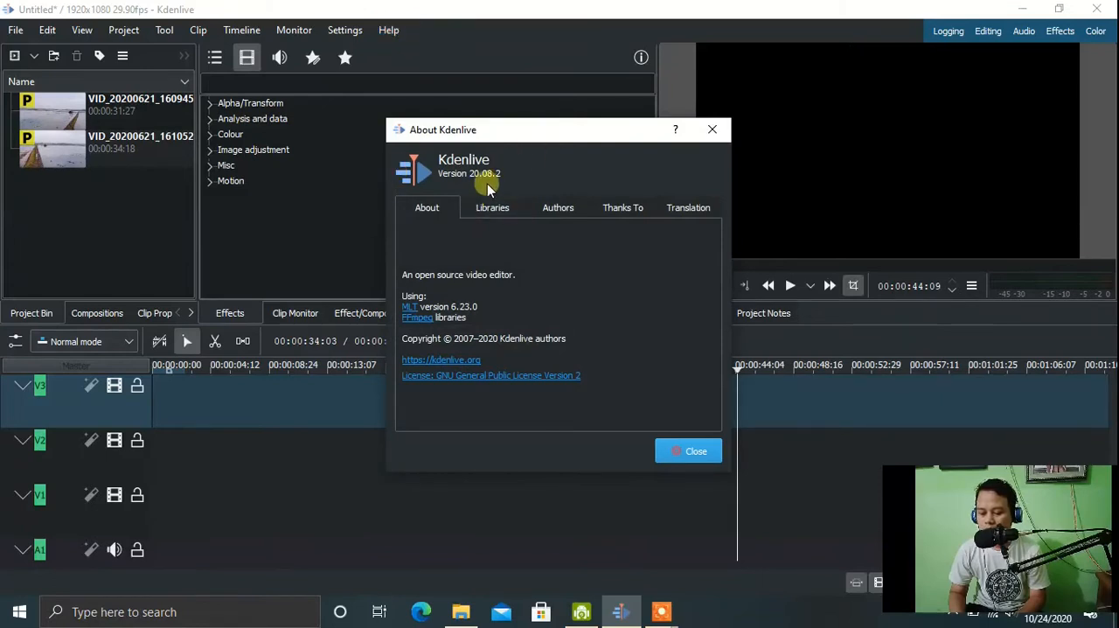
left_click(695, 455)
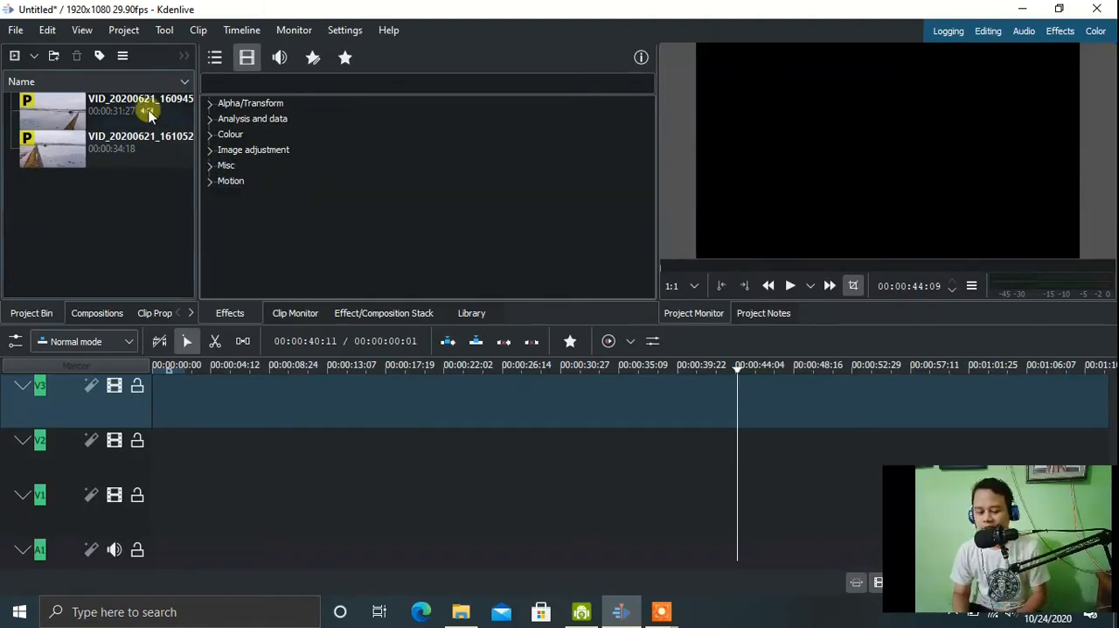
Place the clip VID_20200621_160945 on video track V1 and align it with the timeline start.
left_click(516, 181)
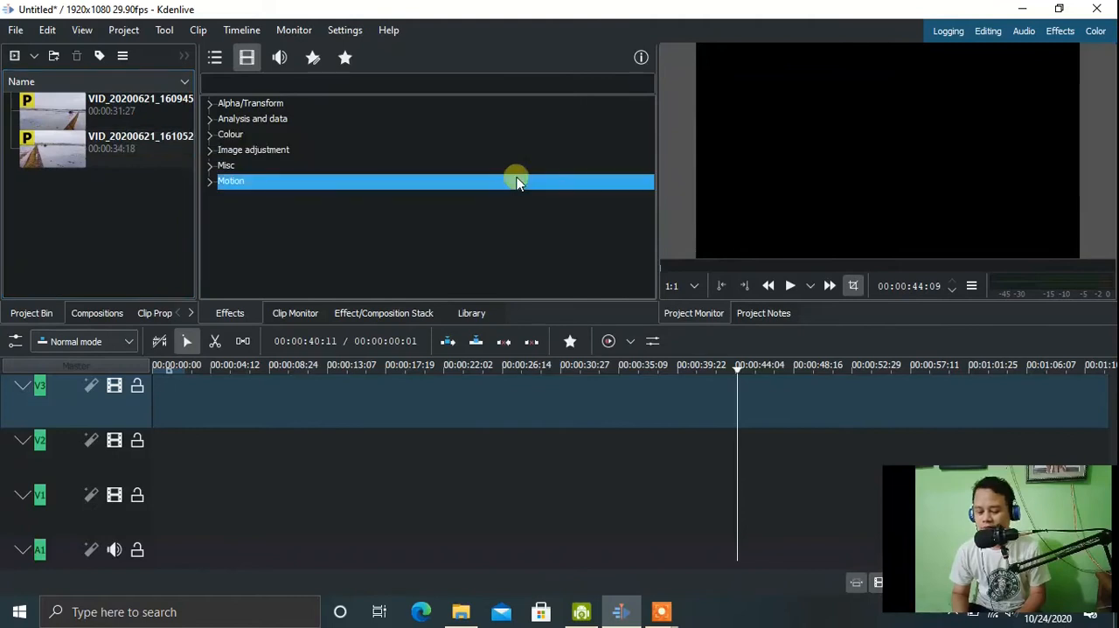
left_click_drag(46, 117, 213, 506)
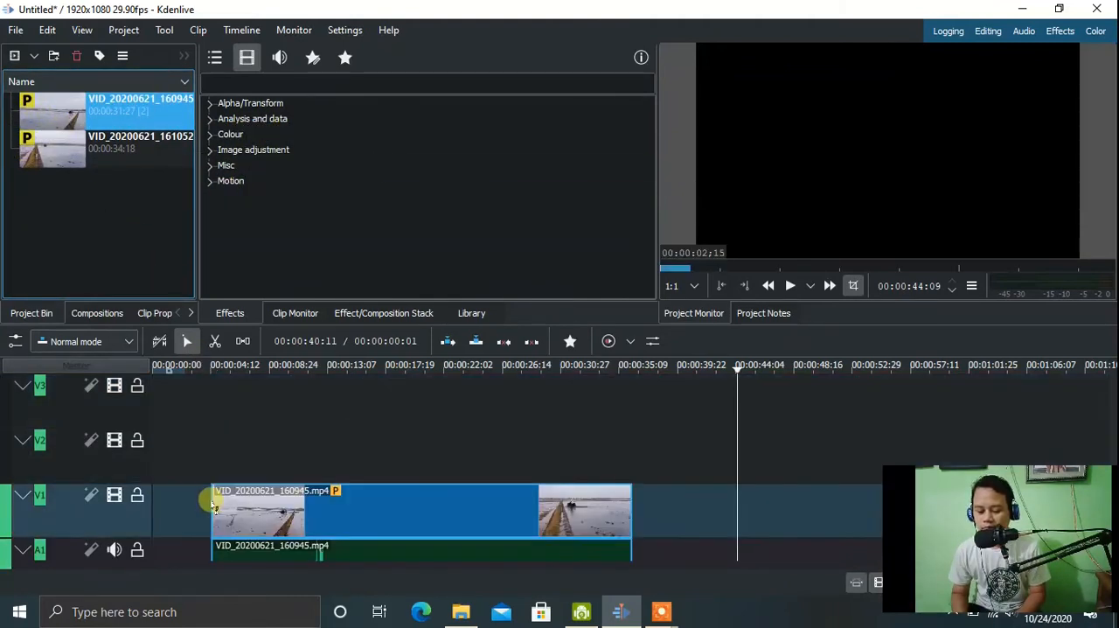
left_click_drag(319, 493, 273, 501)
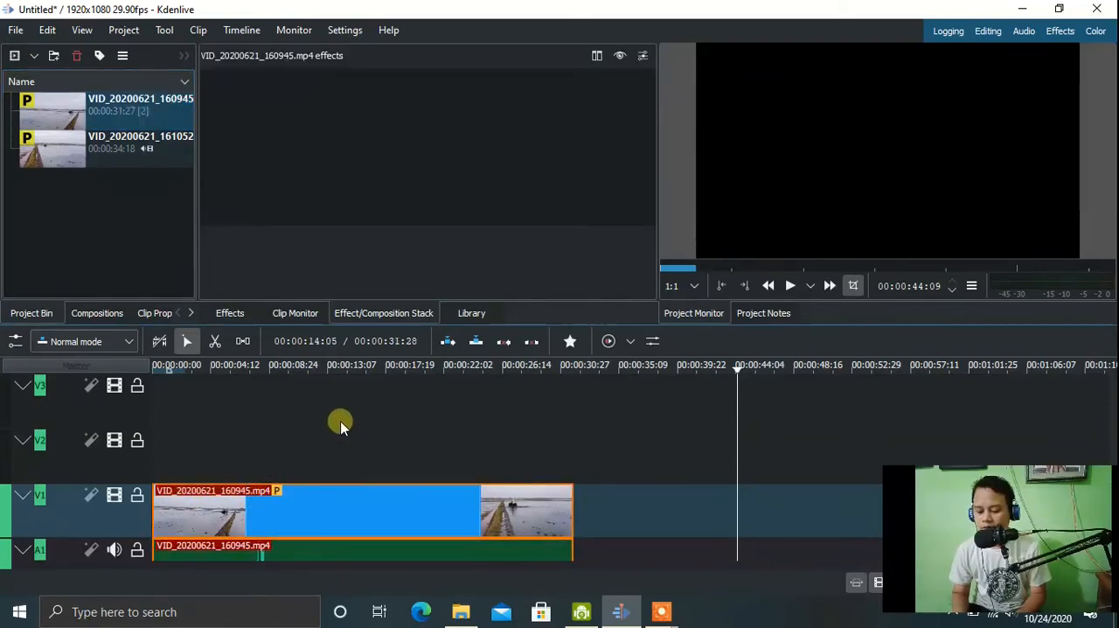
Preview the clip on V1 from the beginning and return the playhead to the start.
left_click(320, 364)
left_click_drag(239, 367, 93, 359)
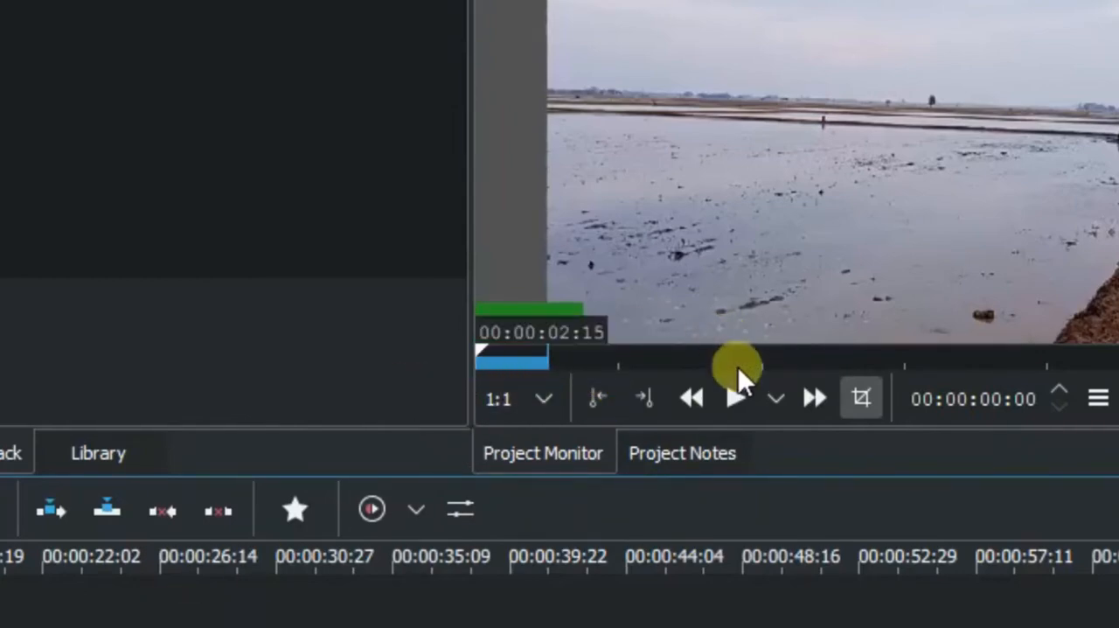
left_click(737, 396)
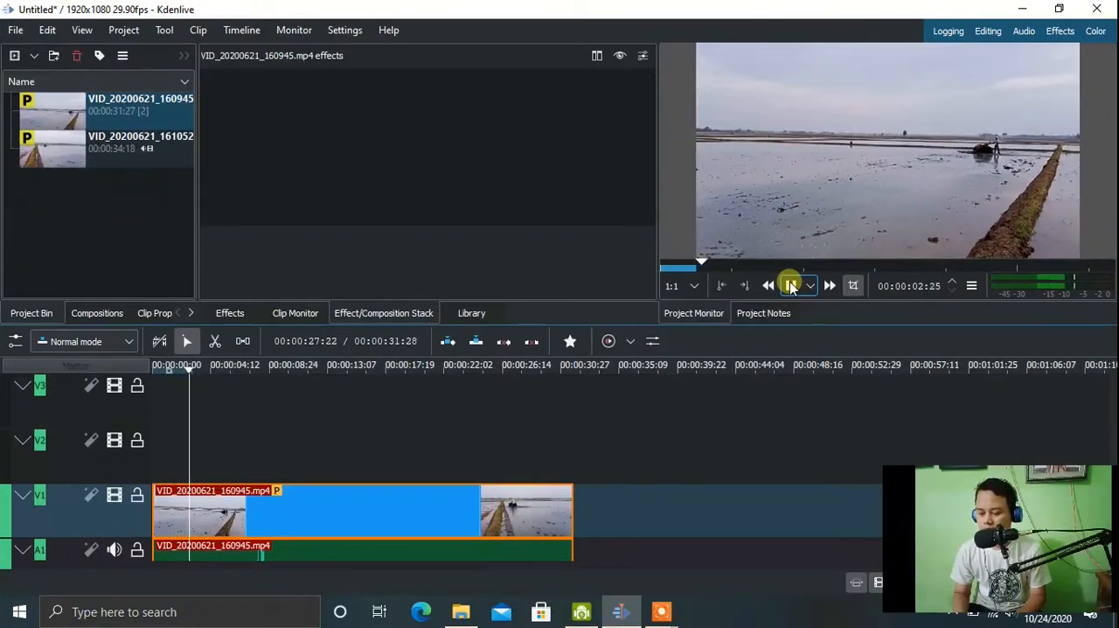
left_click(791, 287)
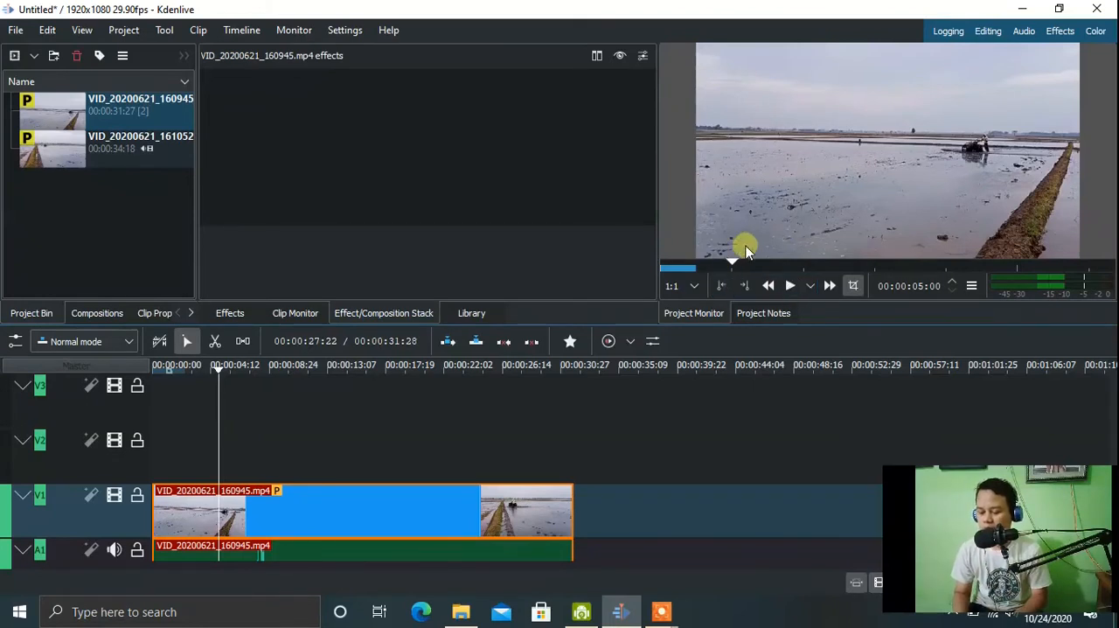
left_click_drag(730, 261, 636, 248)
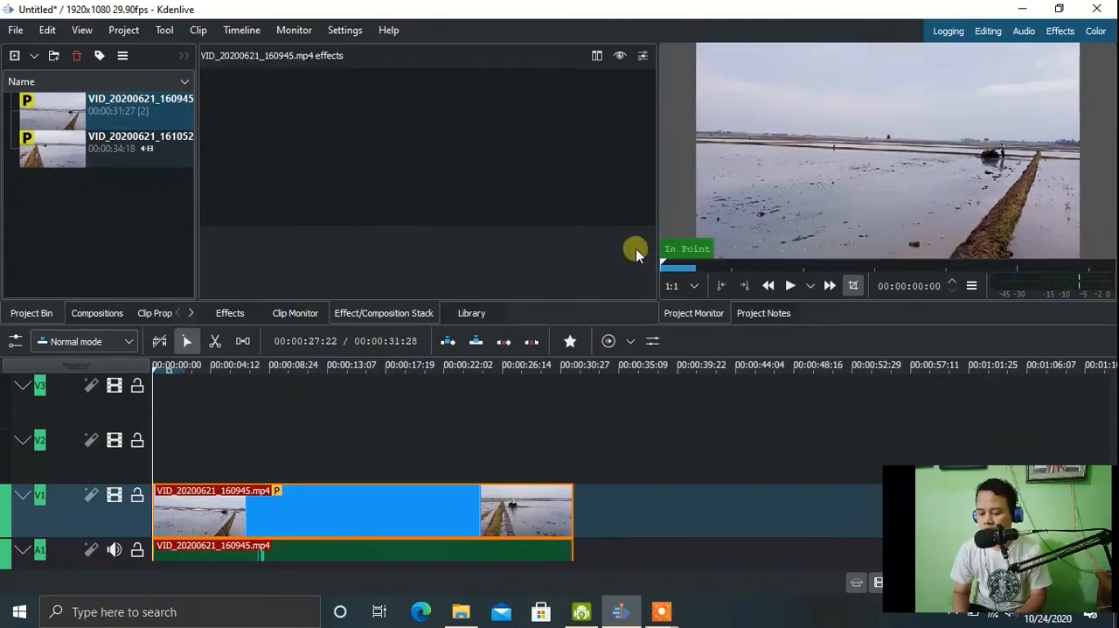
Try the 720p and 270p preview resolutions in the project monitor and play the clip at 270p.
left_click(697, 288)
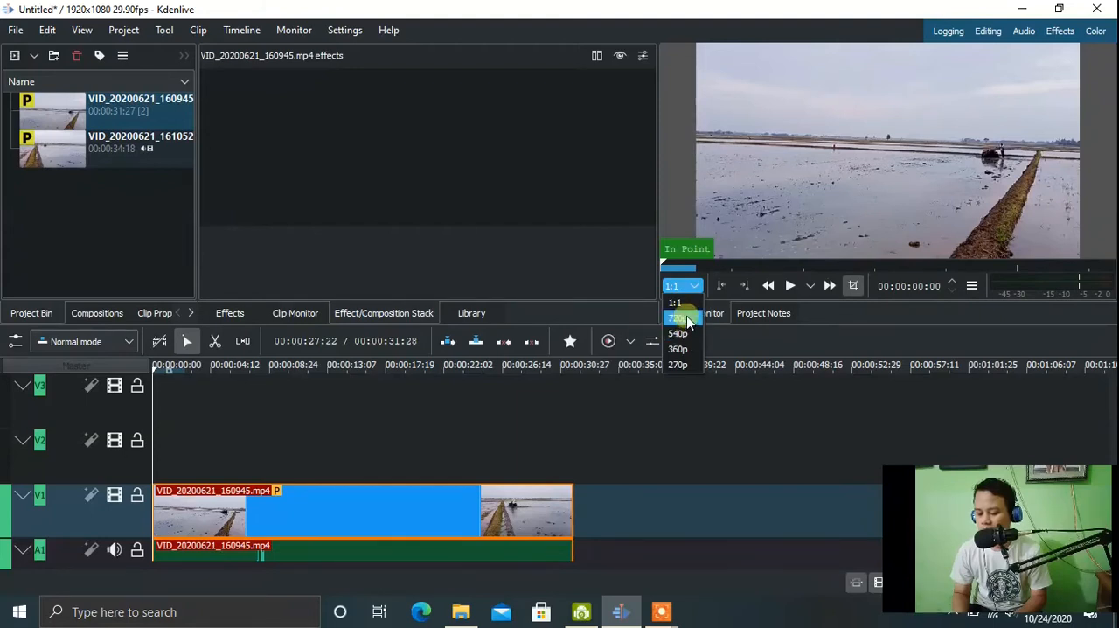
left_click(687, 320)
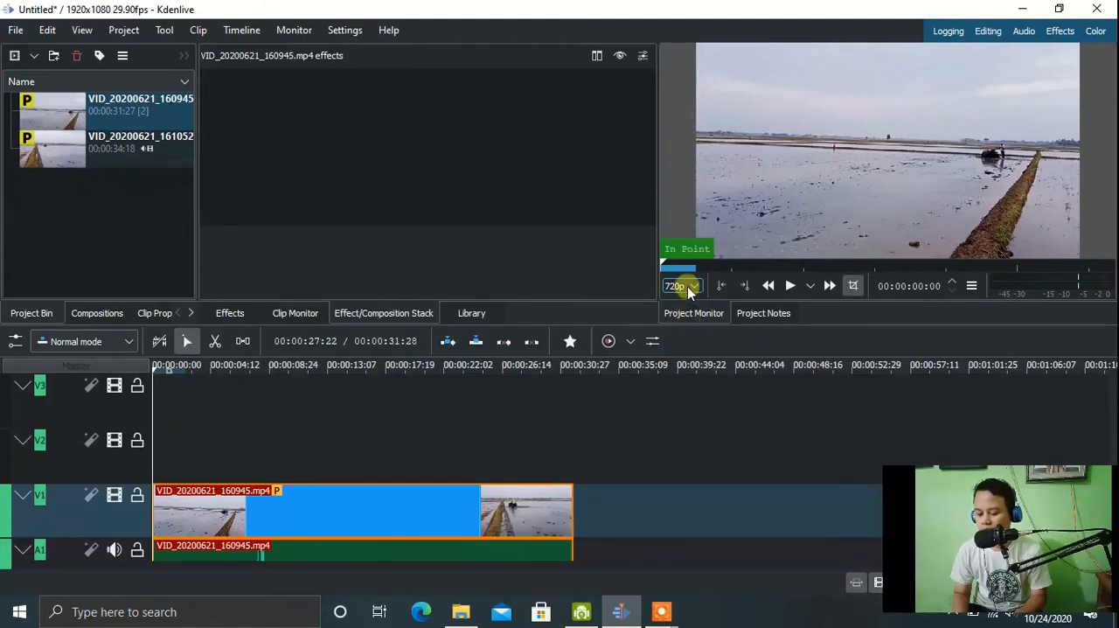
left_click(687, 288)
left_click(686, 365)
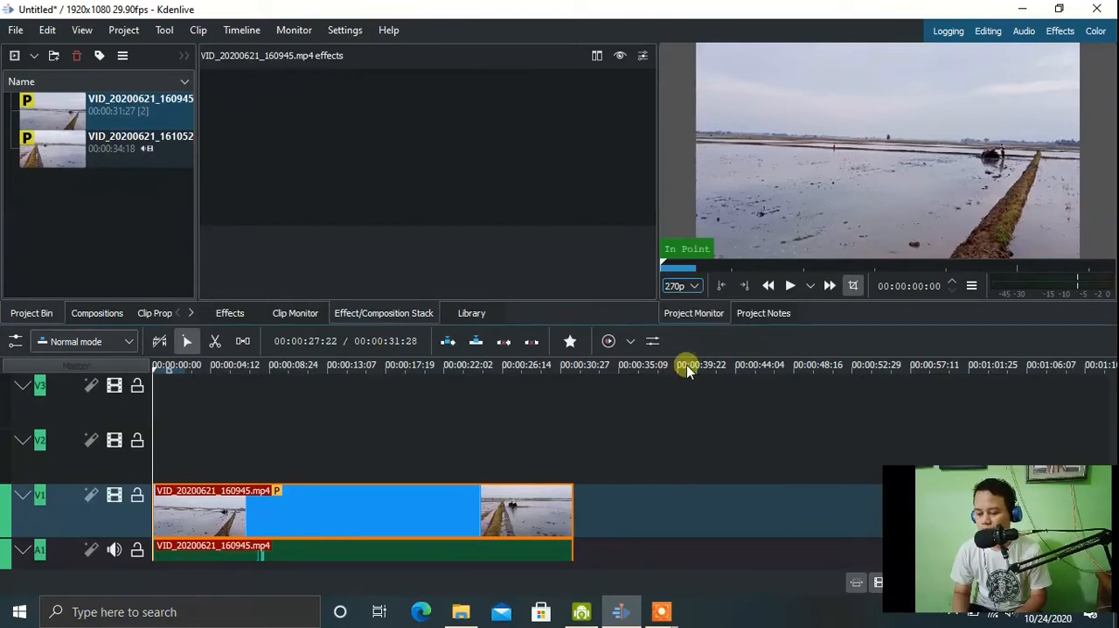
left_click(789, 286)
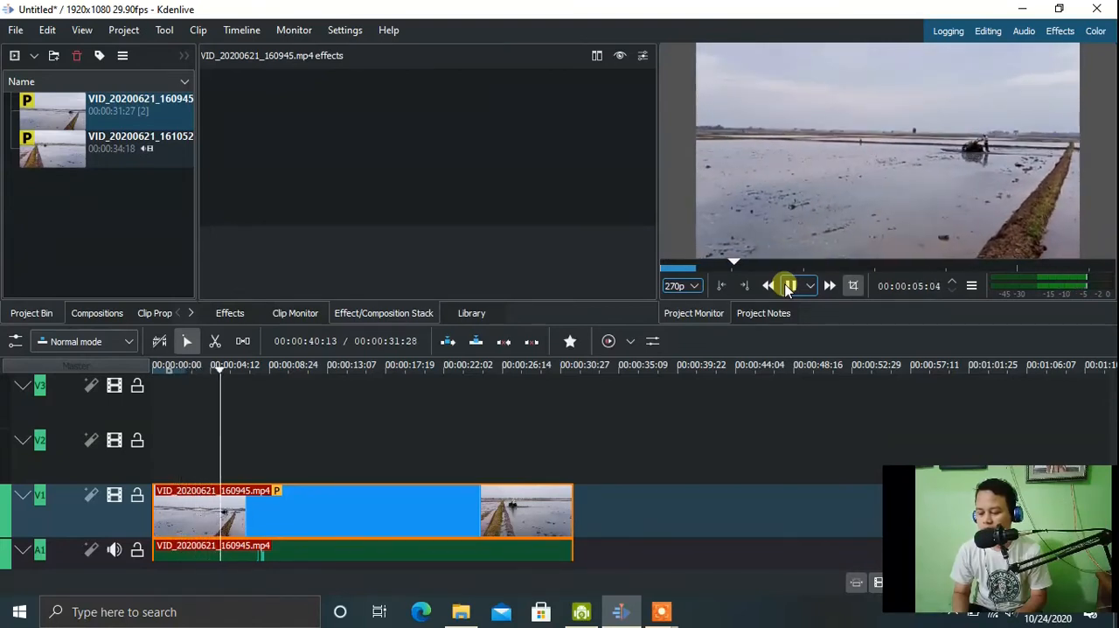
left_click(788, 286)
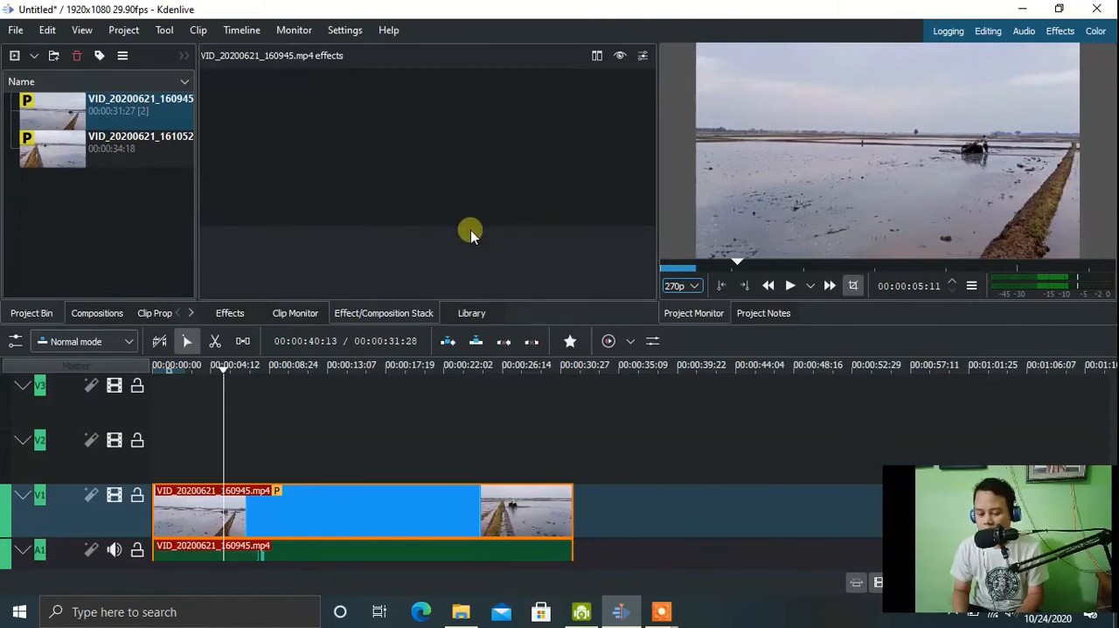
Set the project monitor's preview resolution to 720p, play the clip, and return the playhead to the start.
left_click(695, 287)
left_click(690, 317)
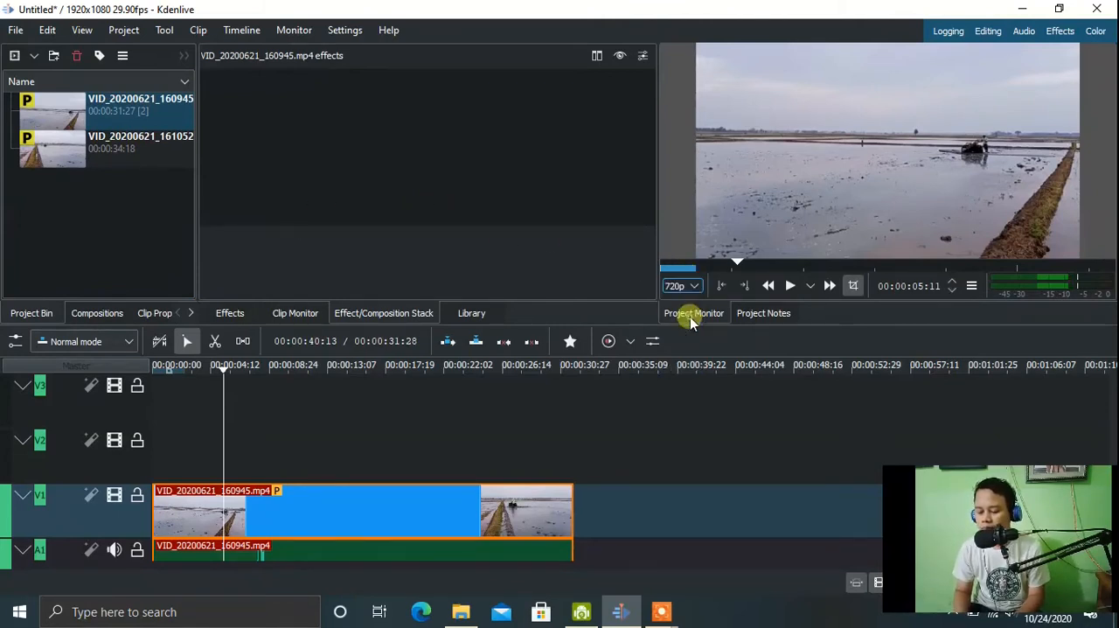
left_click(790, 285)
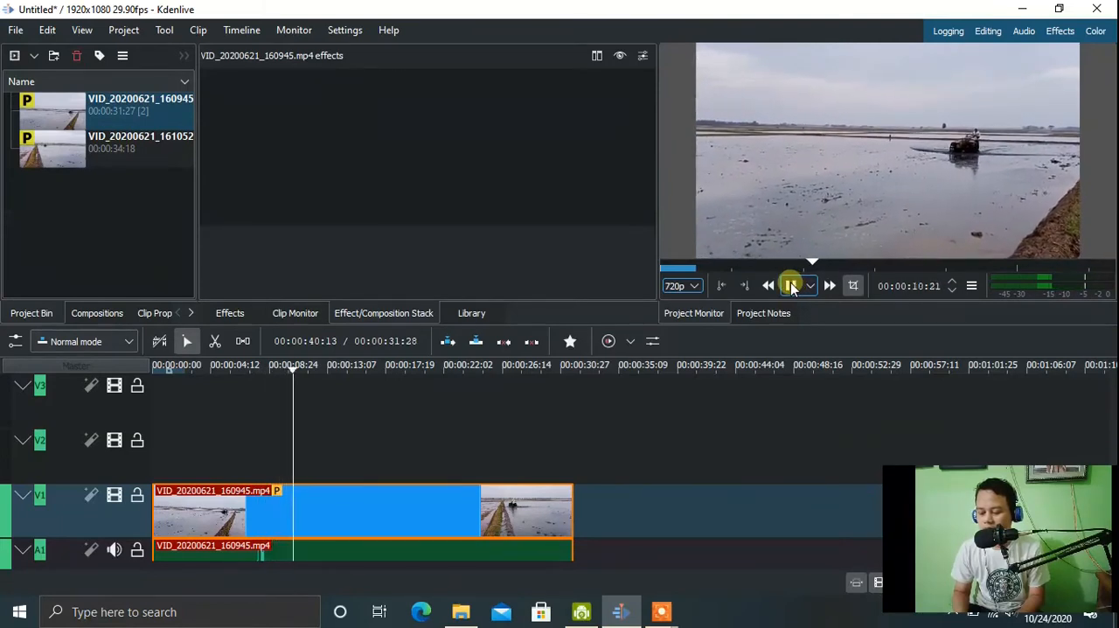
left_click(791, 286)
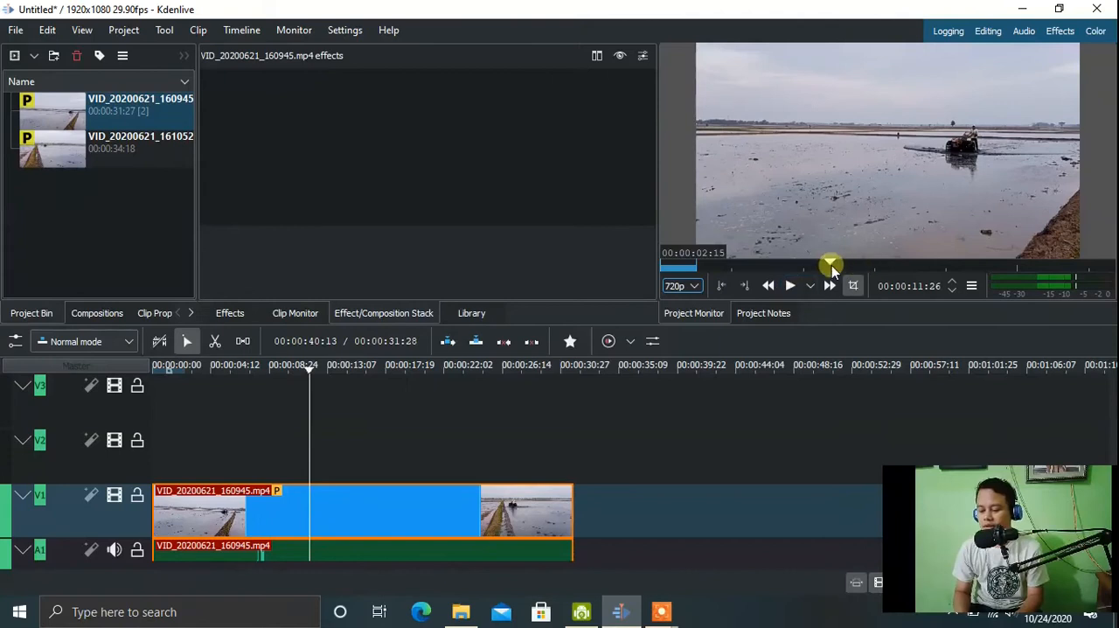
left_click_drag(832, 261, 650, 252)
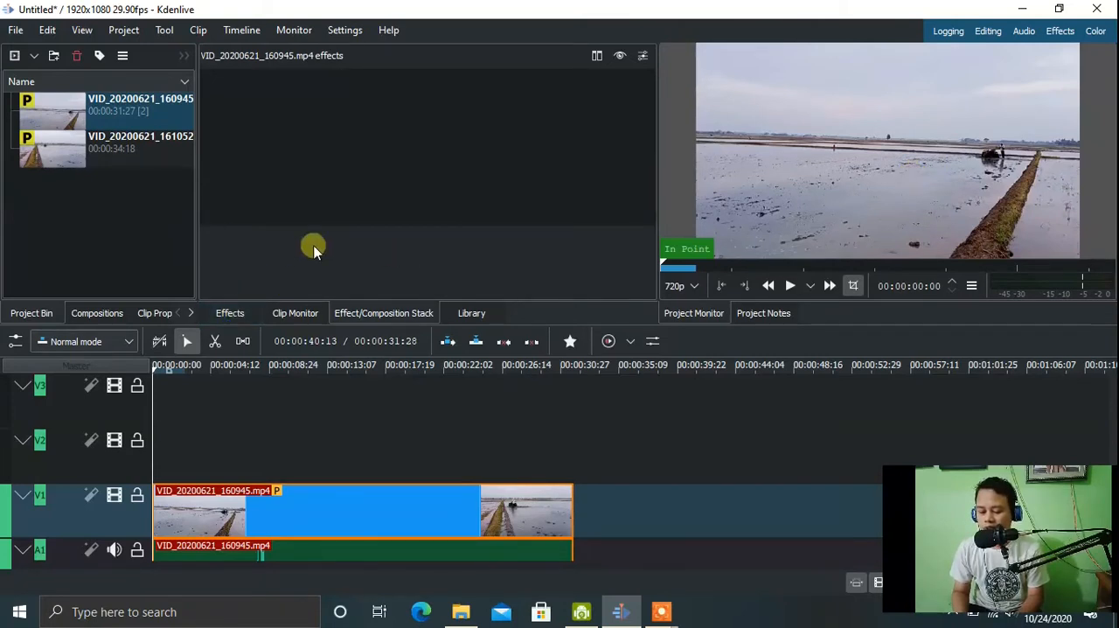
Find the Motion Tracker effect, apply it to the clip on V1, and position its tracking frame over the tractor.
left_click(234, 313)
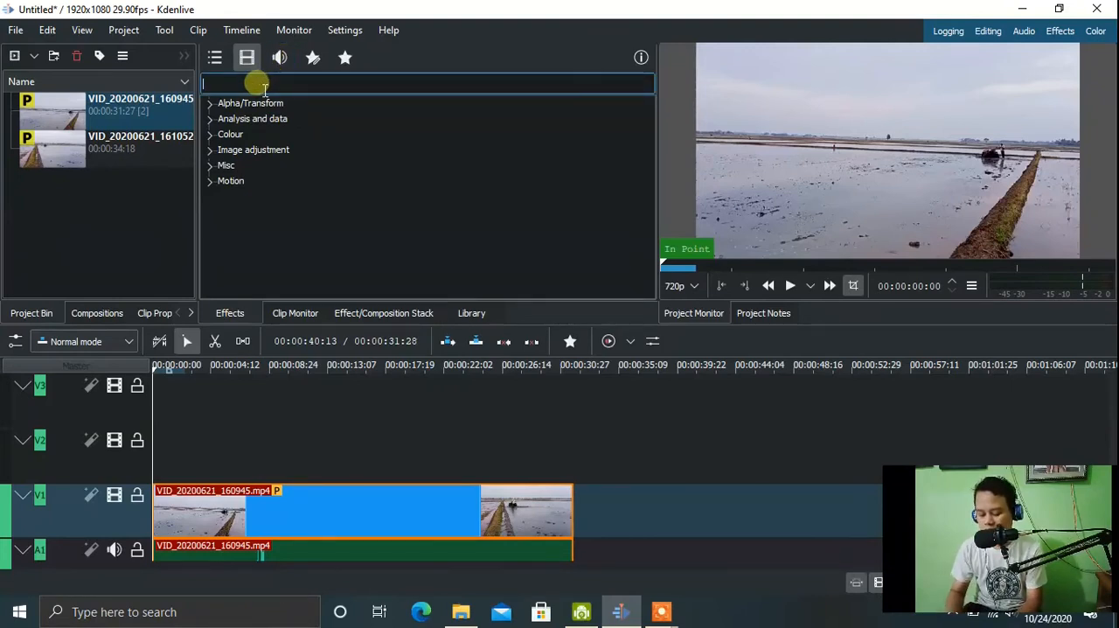
type("mo")
type("ti")
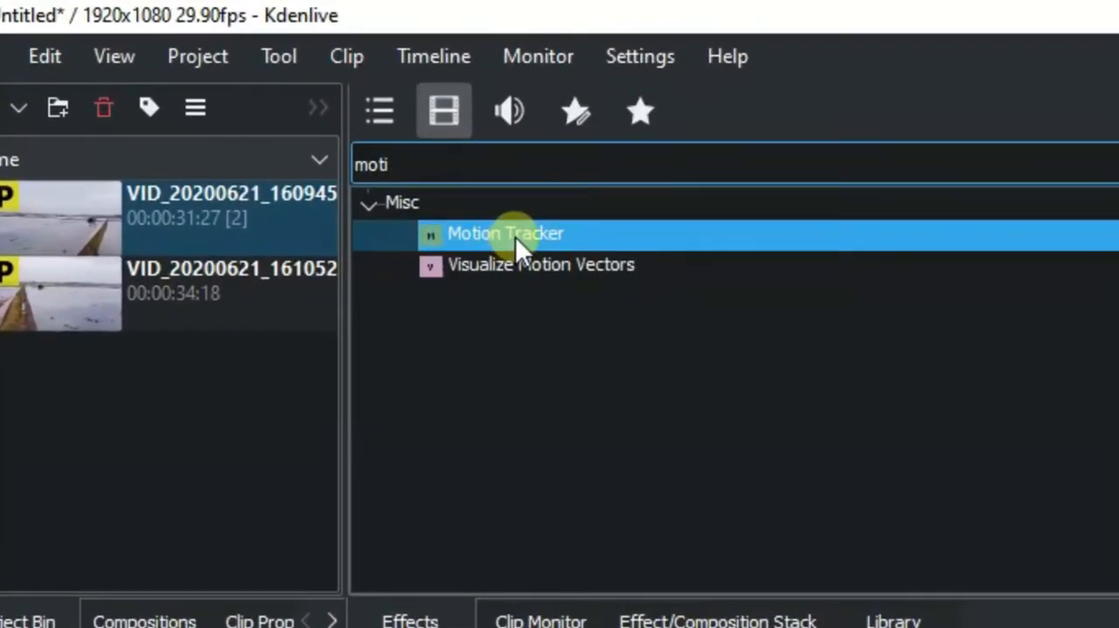
left_click_drag(527, 238, 449, 627)
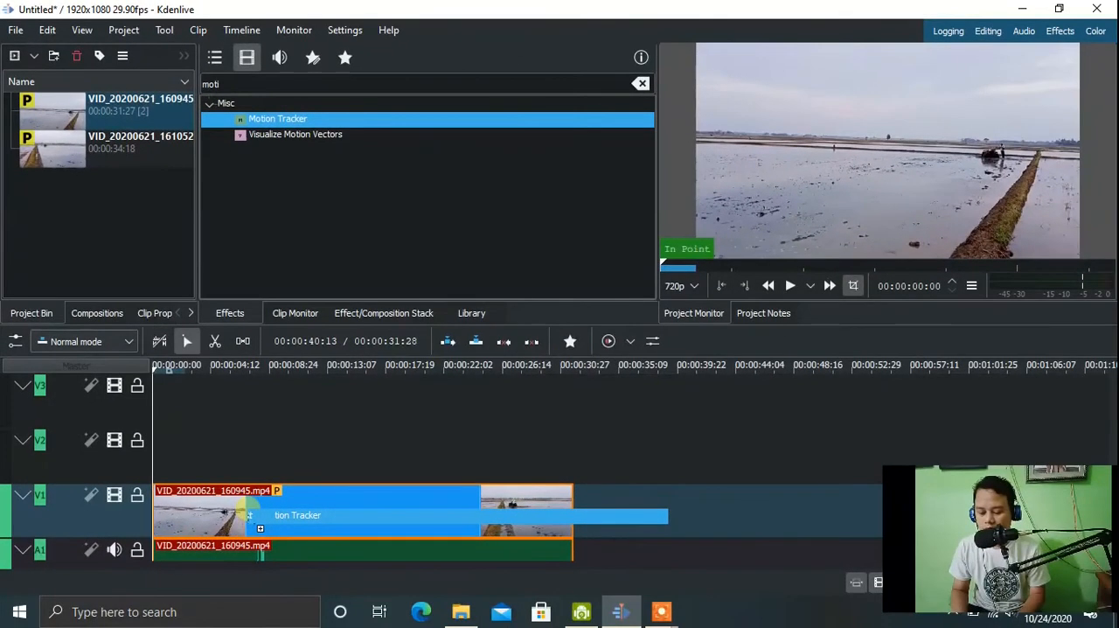
left_click_drag(248, 514, 248, 509)
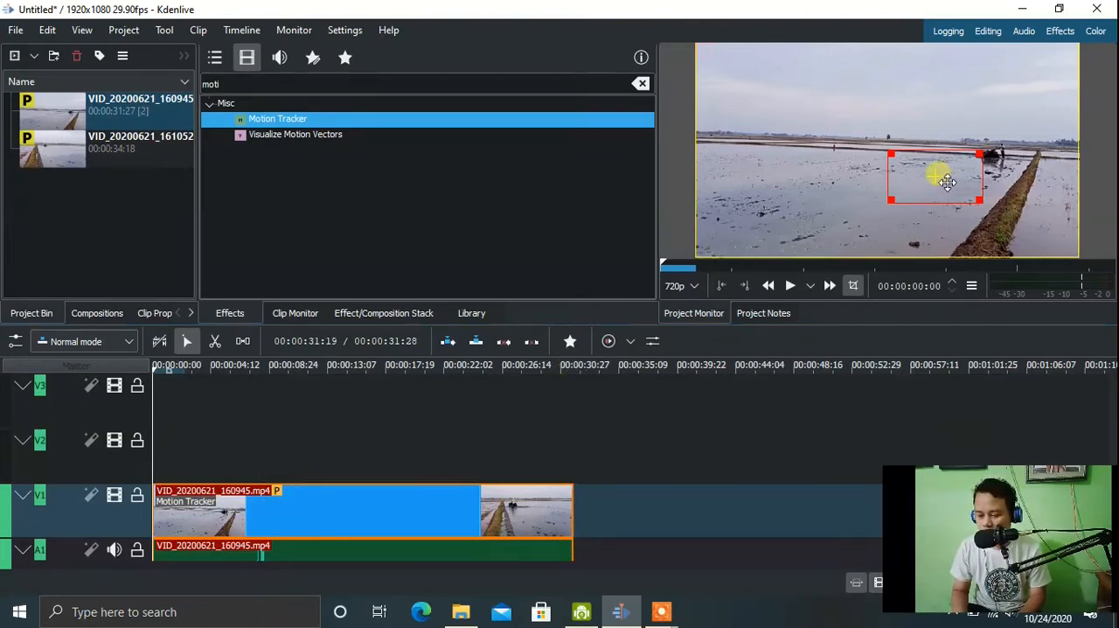
left_click_drag(948, 181, 1002, 160)
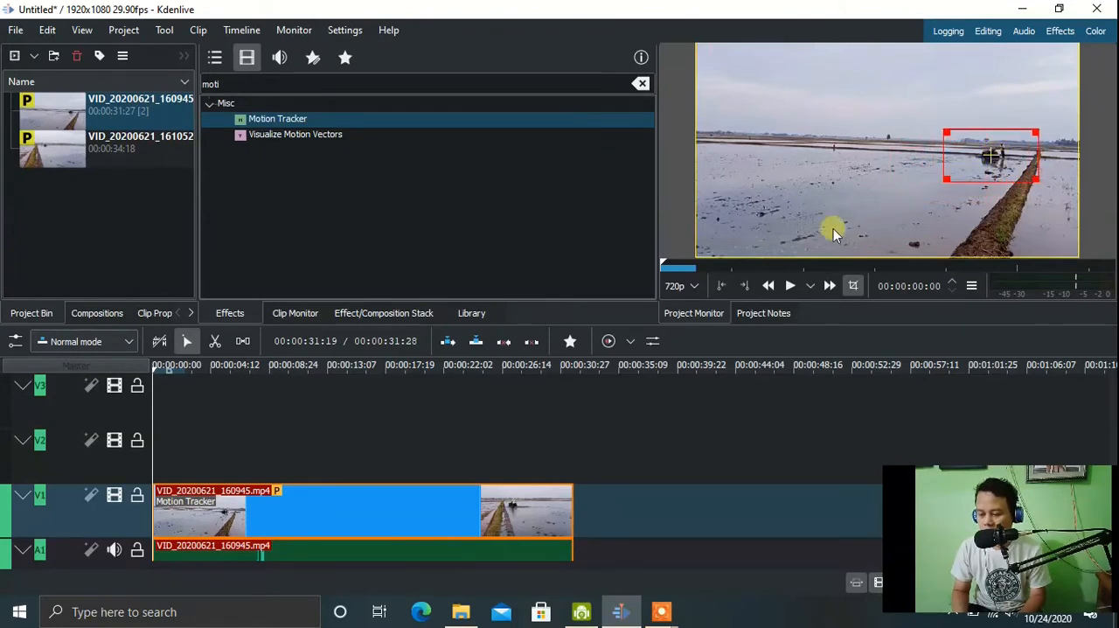
Configure the clip's Motion Tracker with the CSRT algorithm, a keyframes spacing of 1 and the Arrow frame shape.
left_click(320, 531)
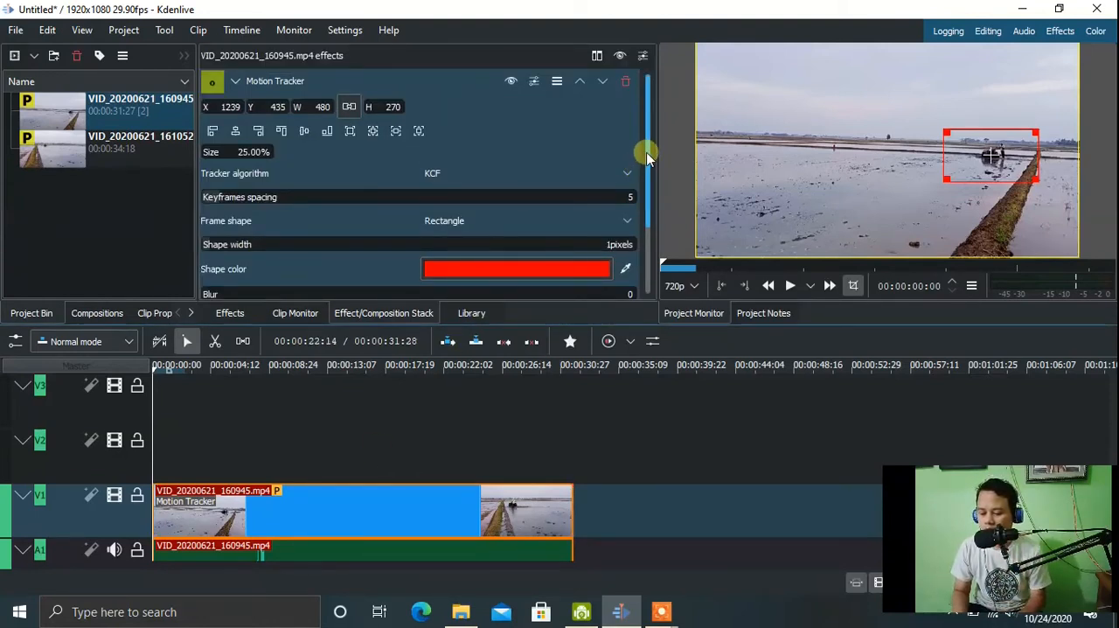
mouse_move(645, 156)
left_mouse_down()
mouse_move(652, 221)
mouse_move(654, 168)
left_mouse_up()
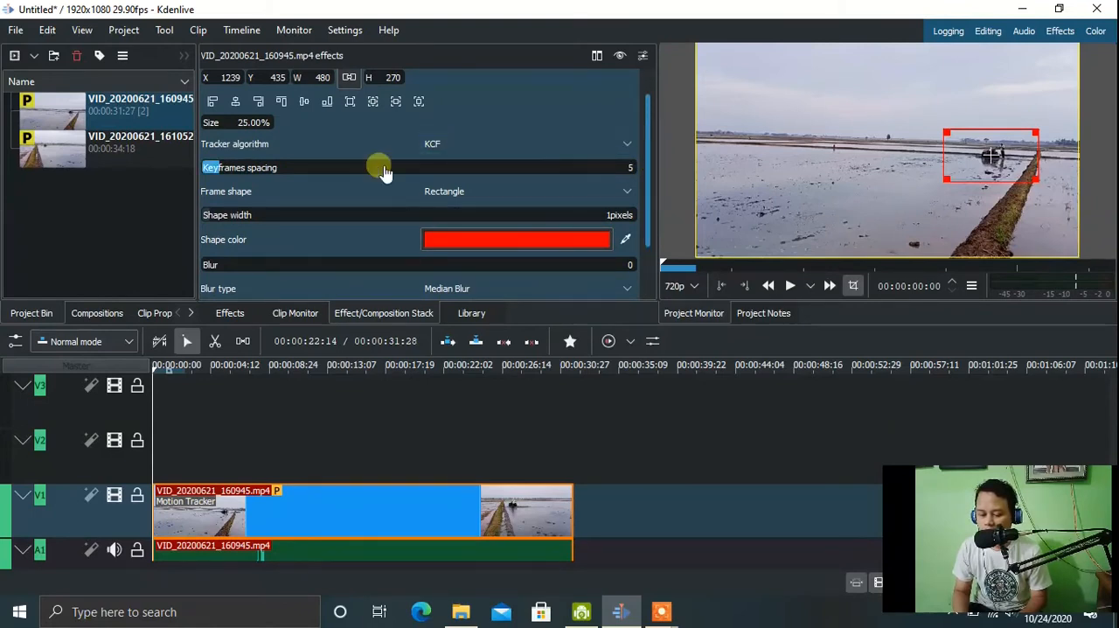
left_click(619, 149)
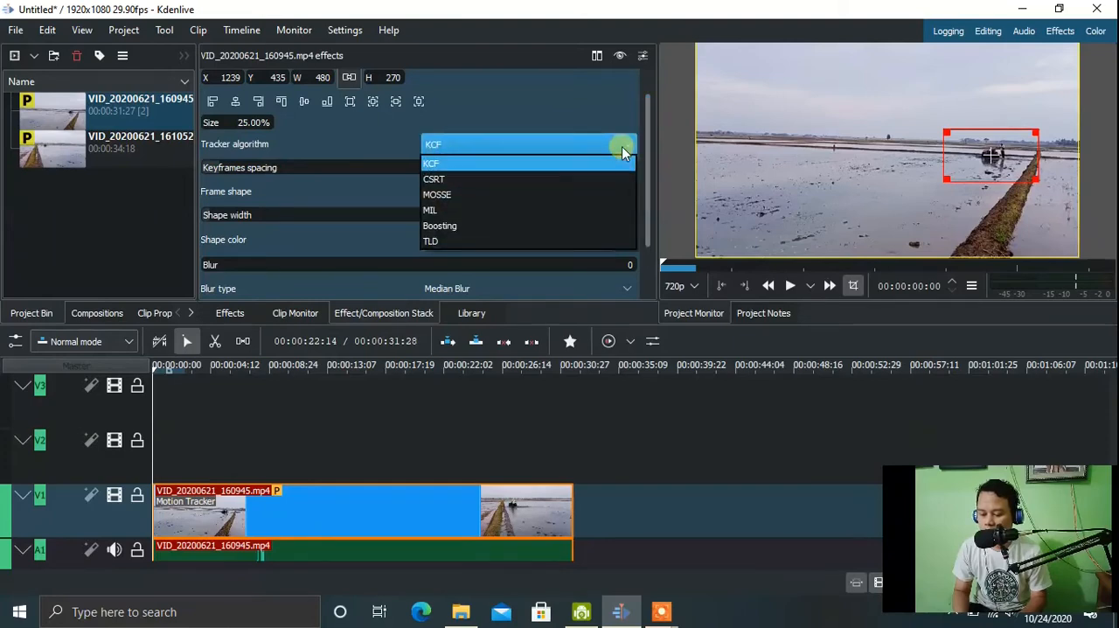
left_click(512, 179)
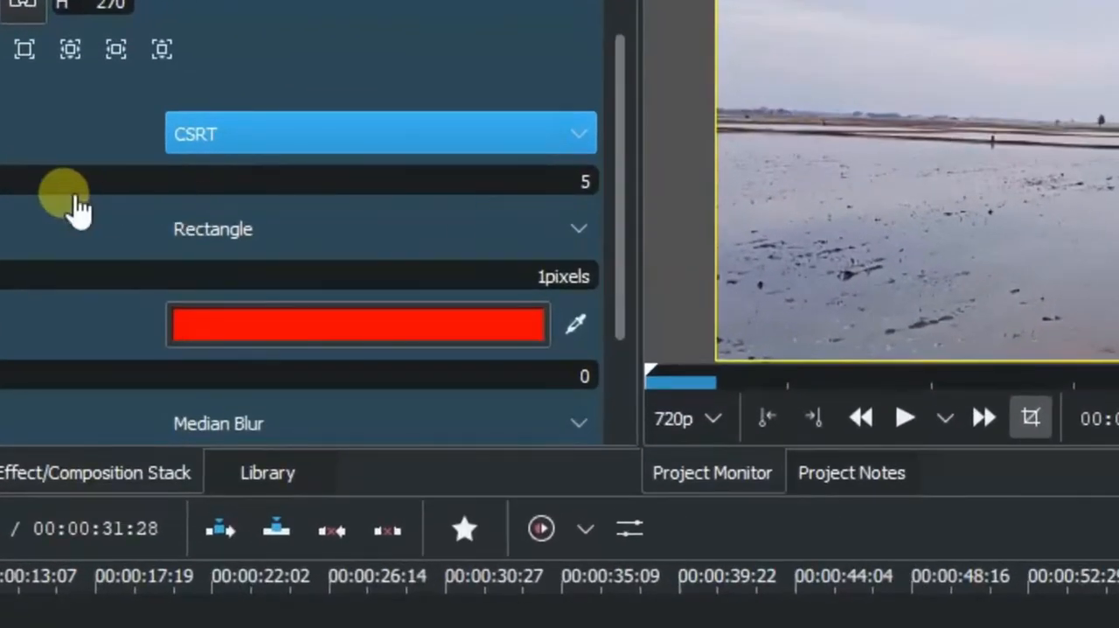
left_click(601, 179)
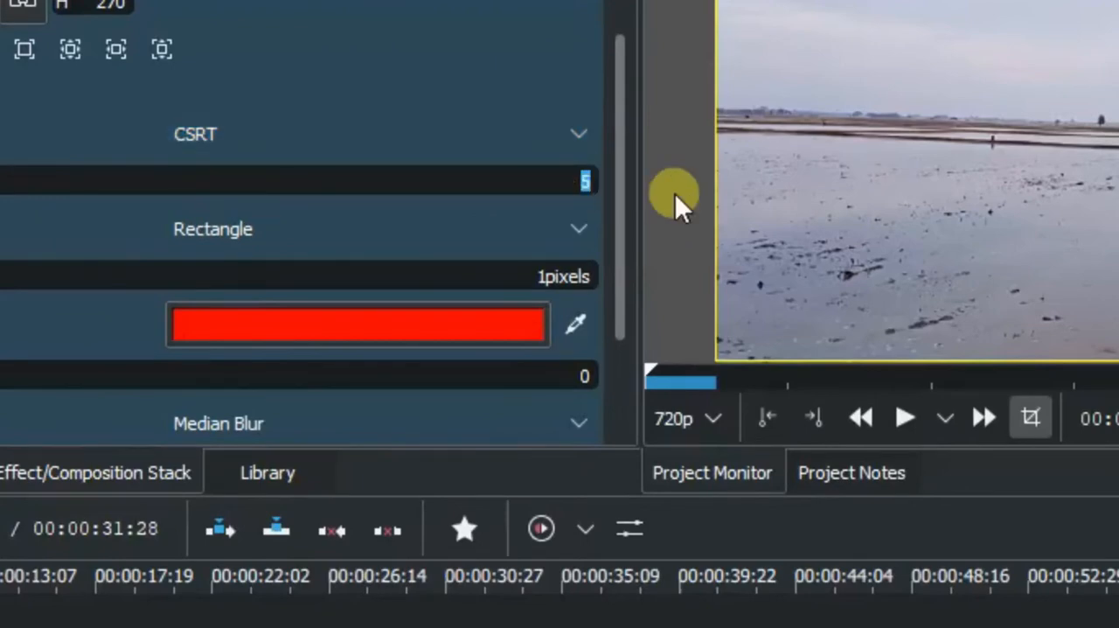
type("1")
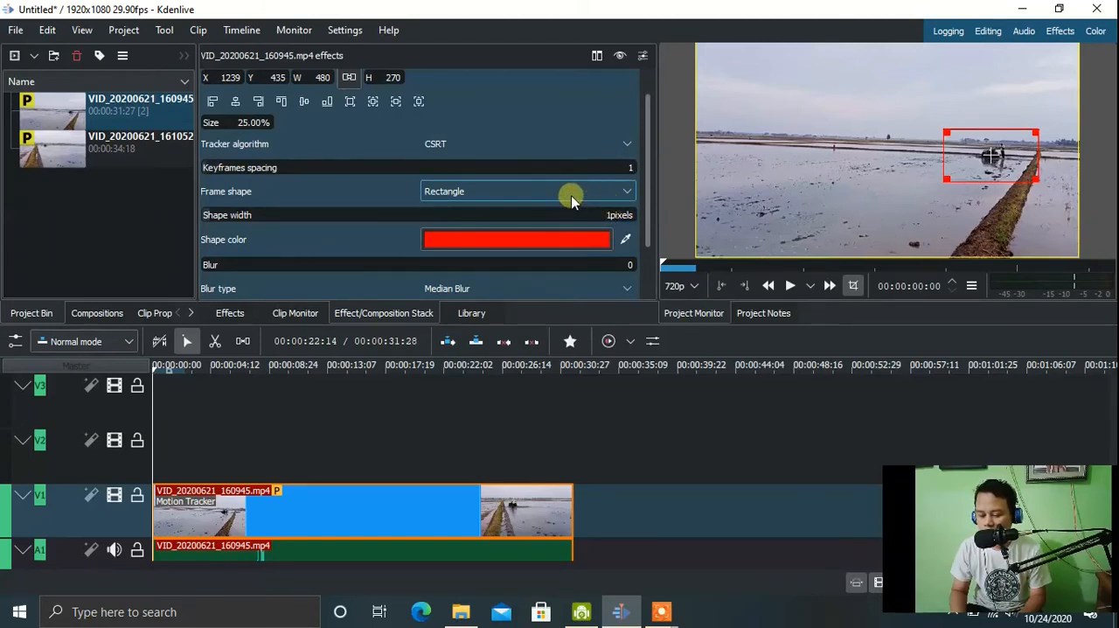
left_click(466, 193)
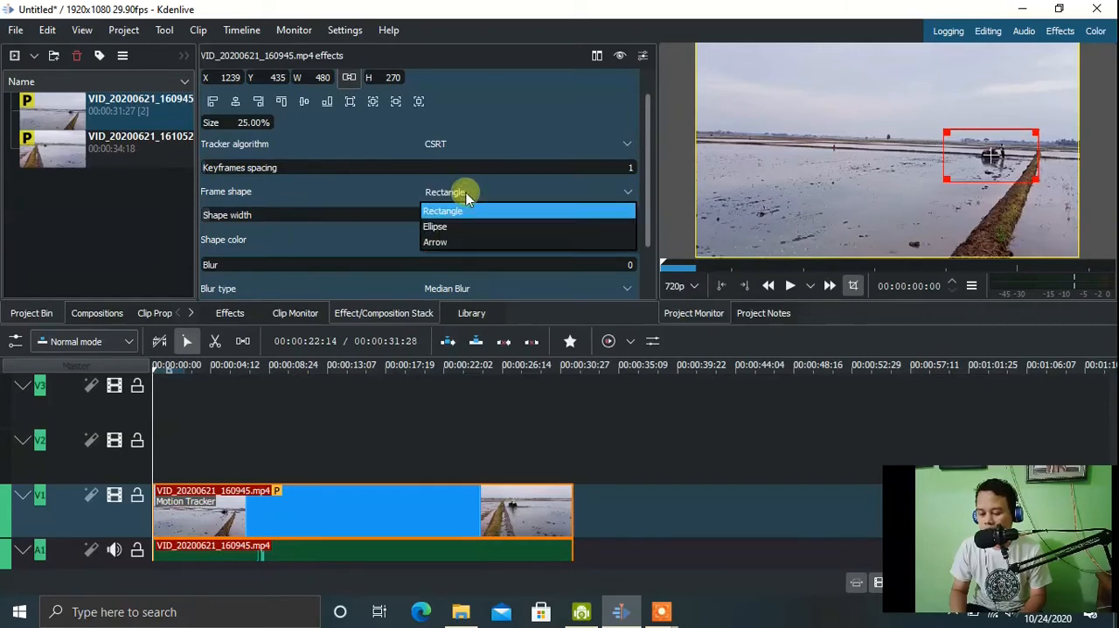
left_click(446, 244)
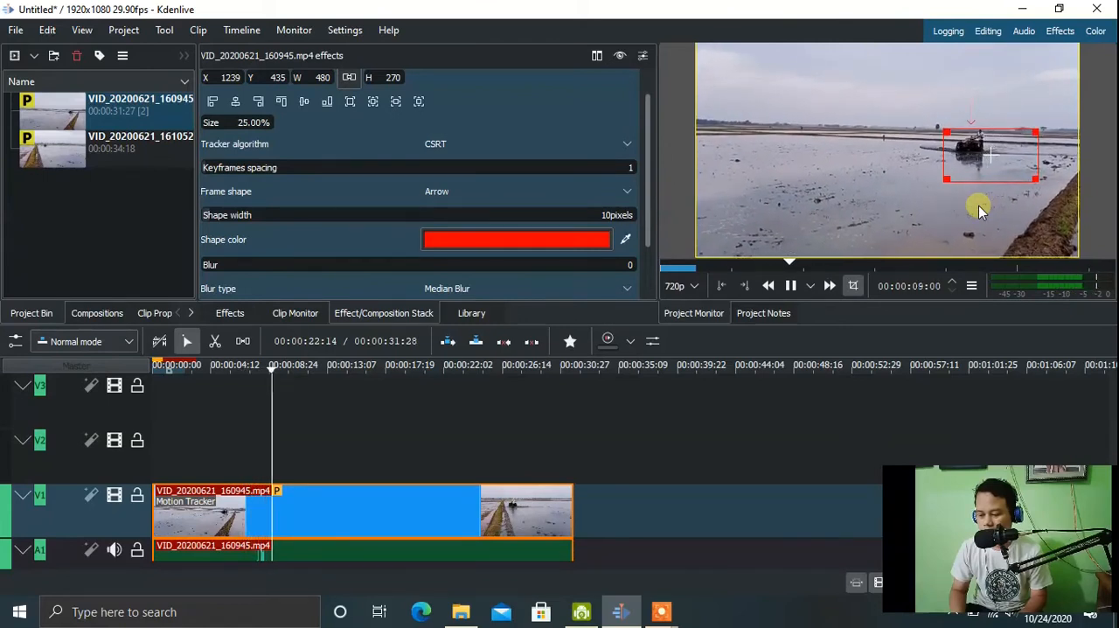
Play the tracked clip from the start to review how the red arrow follows the tractor.
left_click(792, 286)
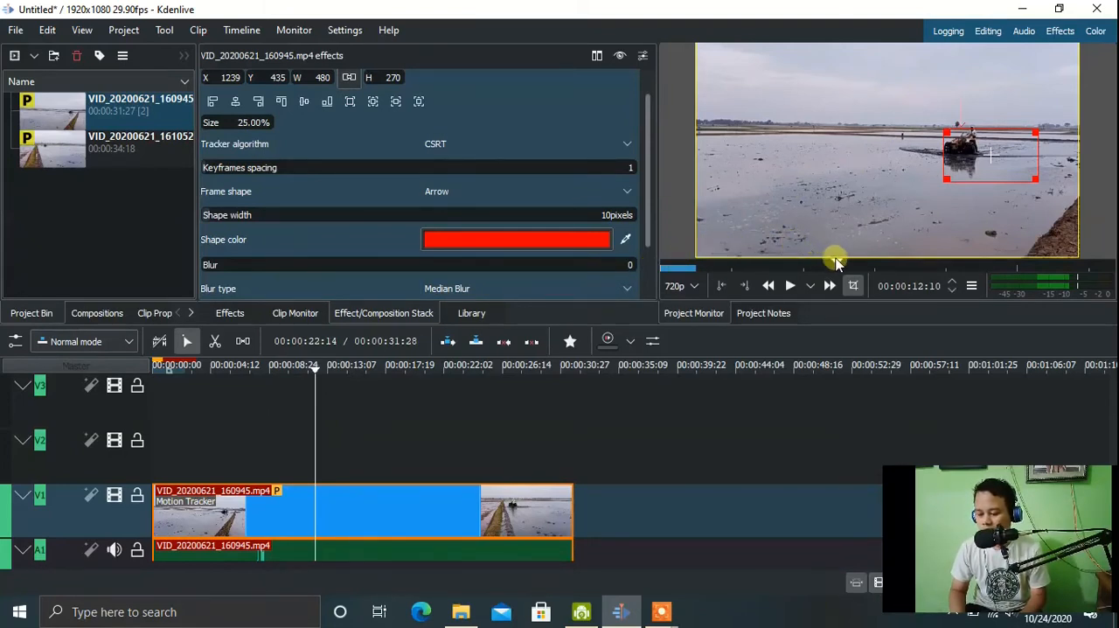
left_click_drag(836, 262, 659, 260)
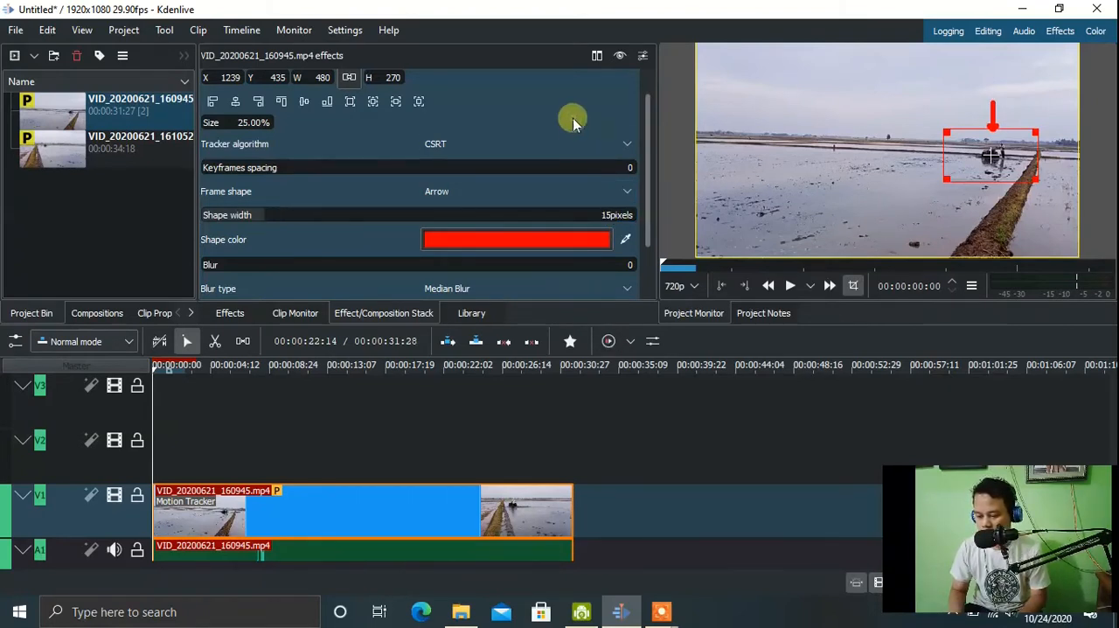
left_click(790, 287)
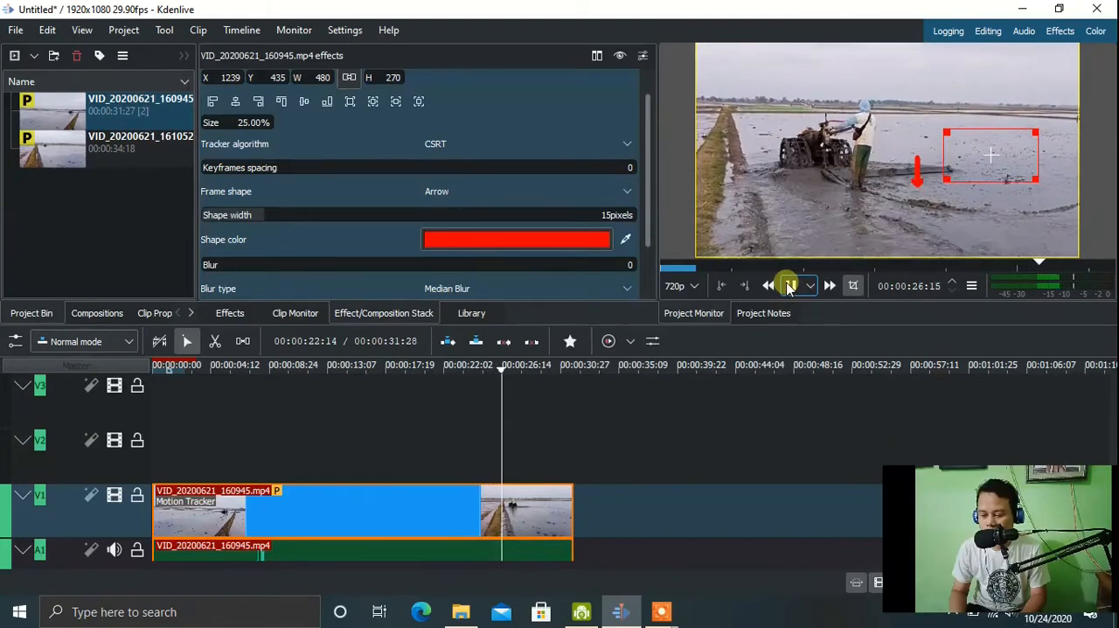
left_click(789, 286)
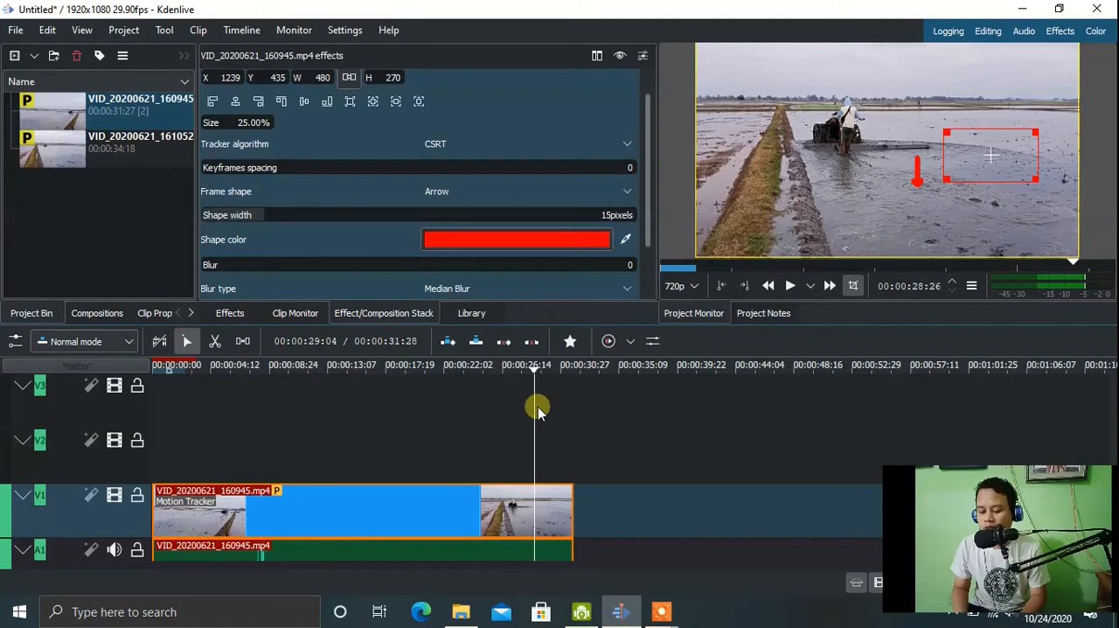
Return the playhead to the start and begin a new title clip containing the text "Tukang Traktor".
left_click_drag(535, 372, 162, 342)
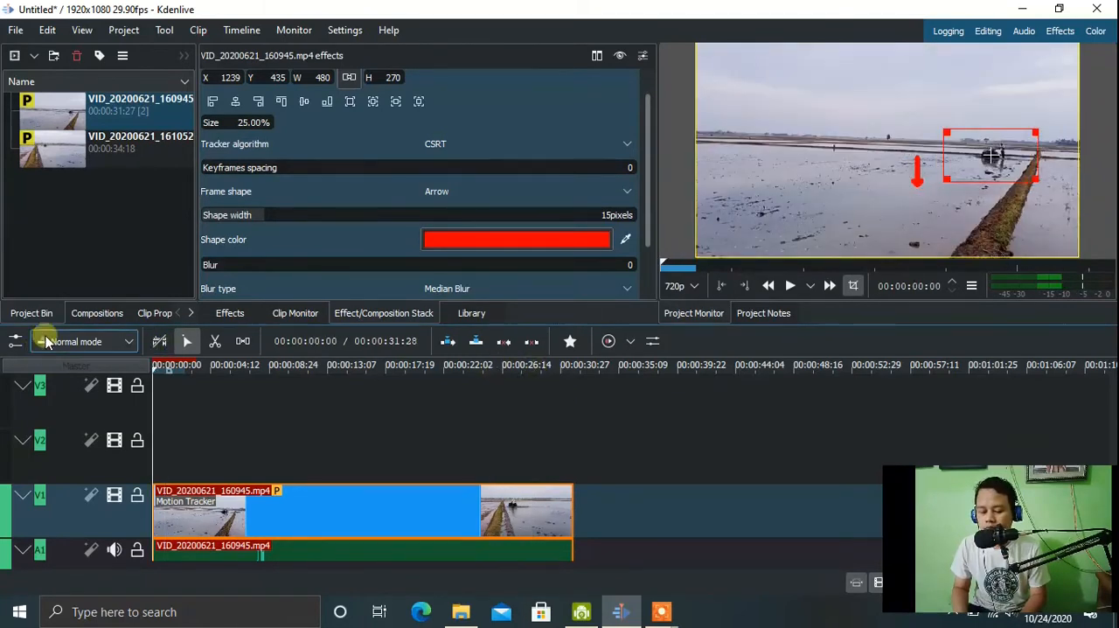
right_click(69, 219)
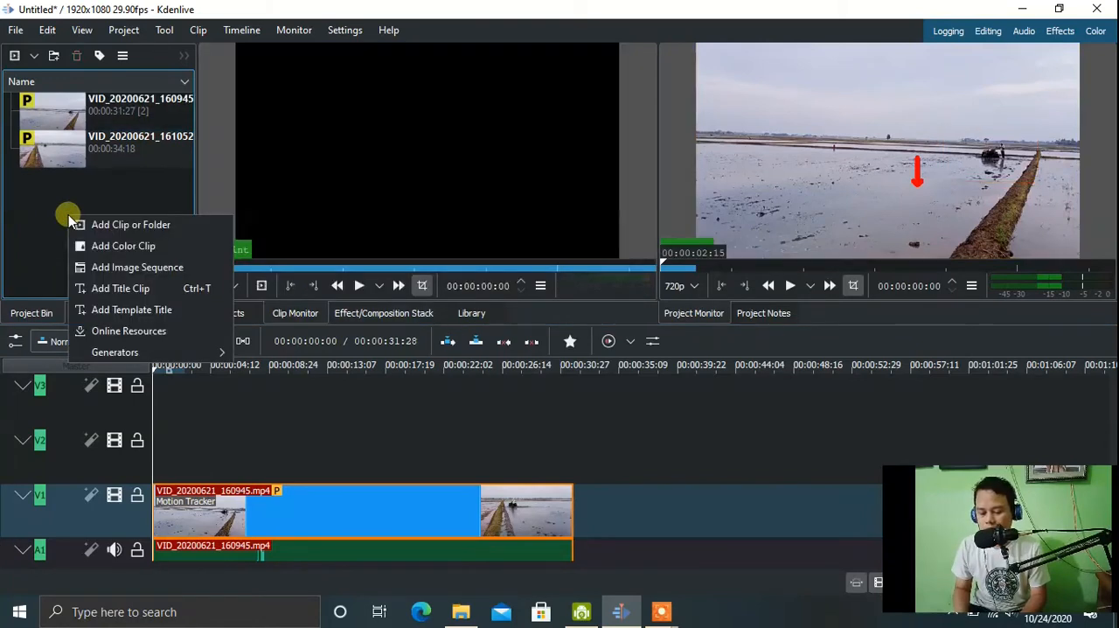
left_click(111, 290)
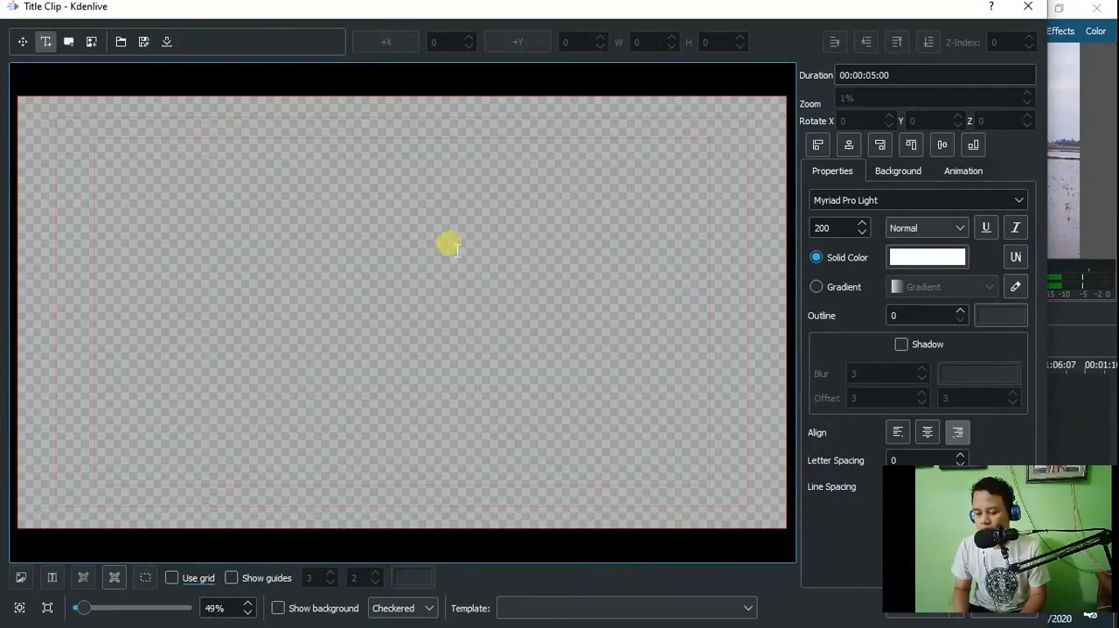
left_click(235, 286)
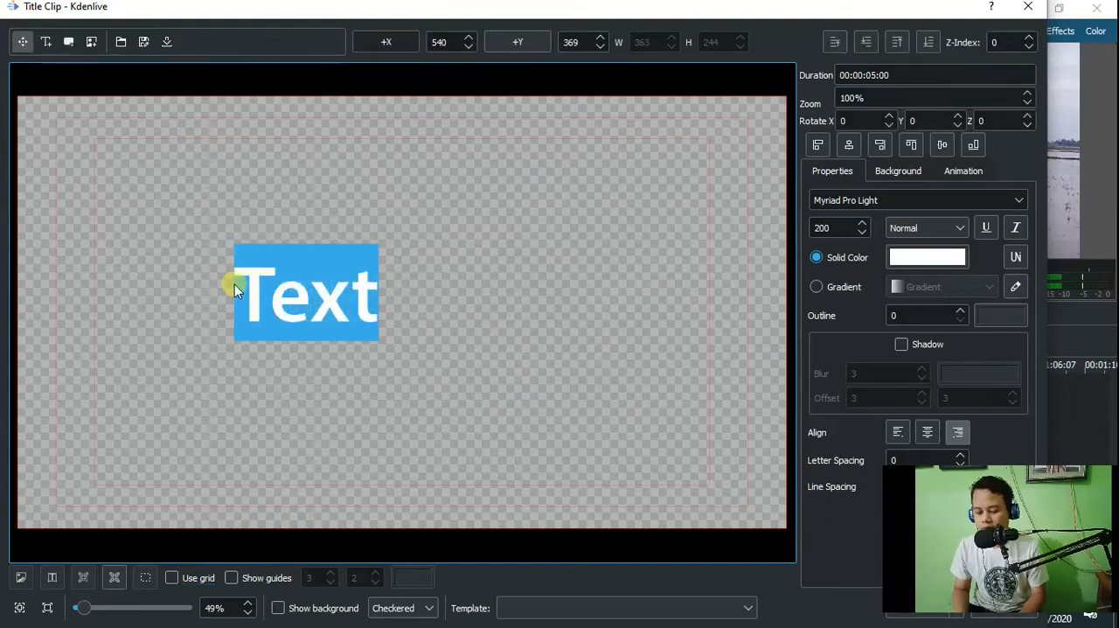
type("Tu")
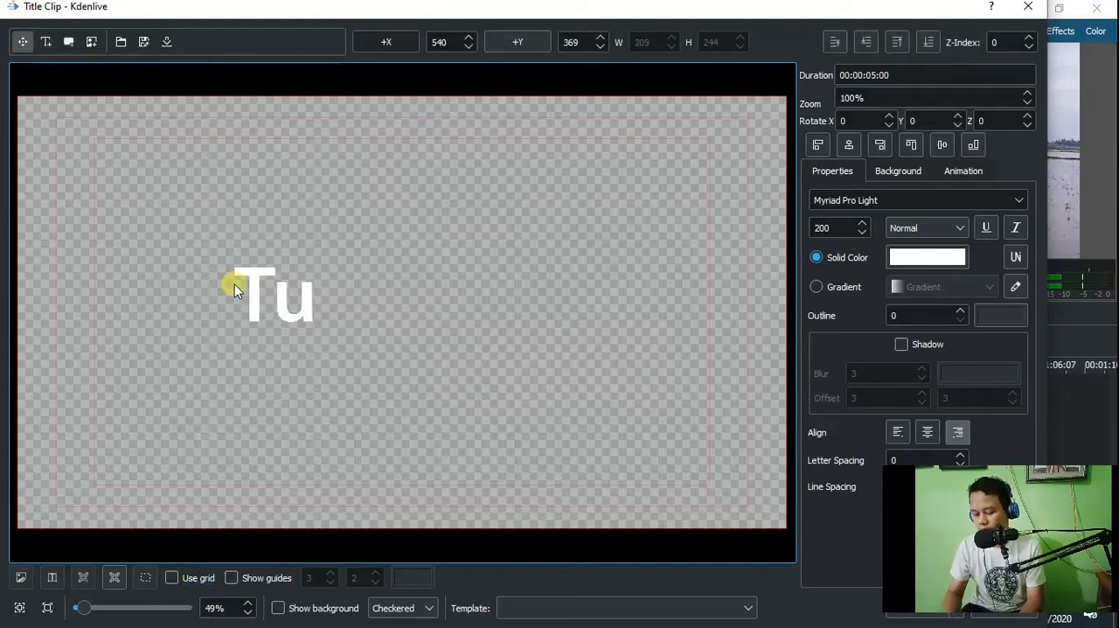
type("kang Tr")
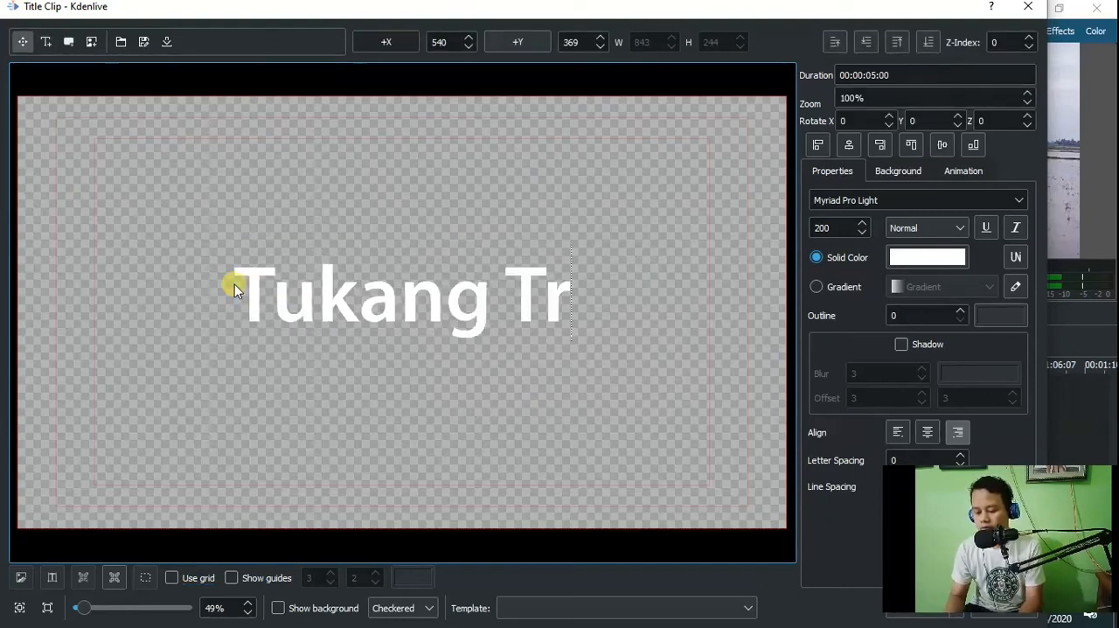
type("aktor")
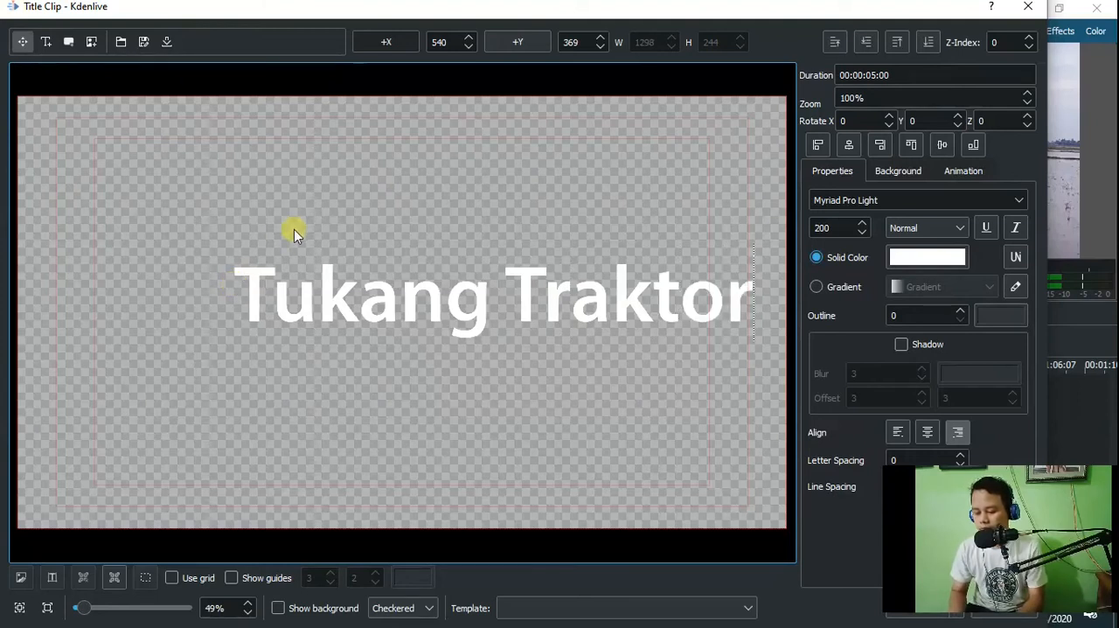
left_click(305, 207)
left_click(351, 280)
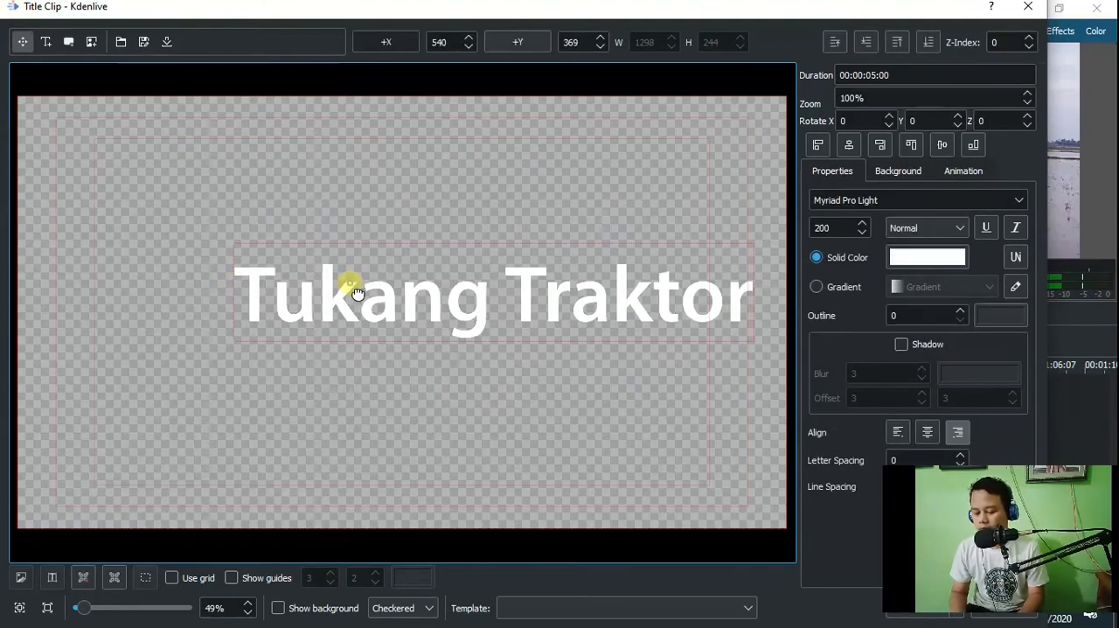
Center the title text horizontally and vertically in the frame and create the title clip.
left_click(856, 147)
left_click(941, 146)
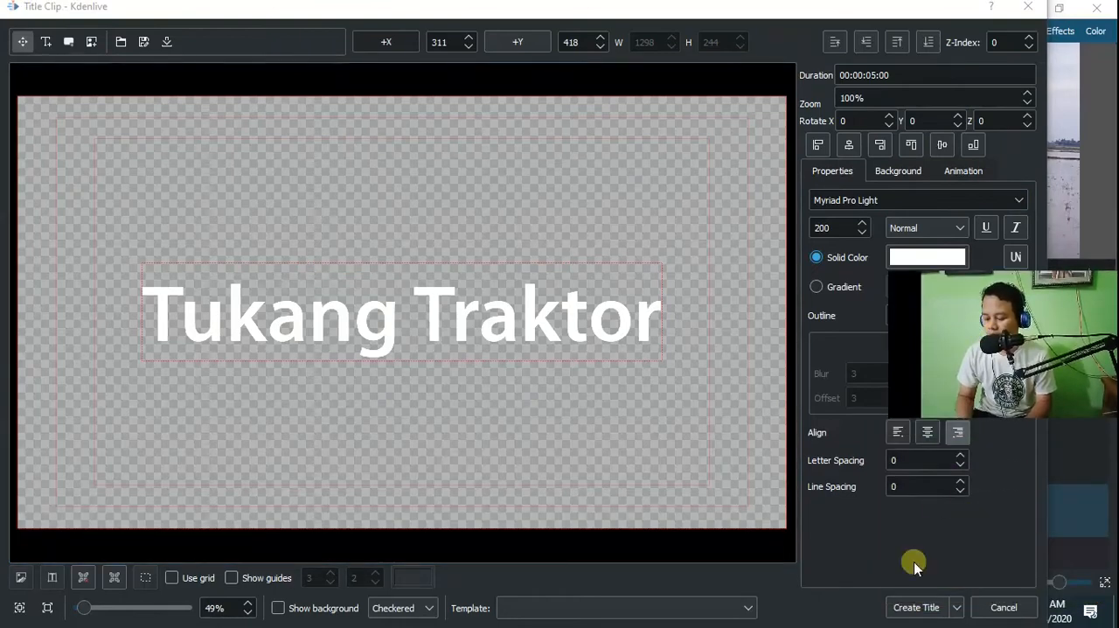
left_click(907, 608)
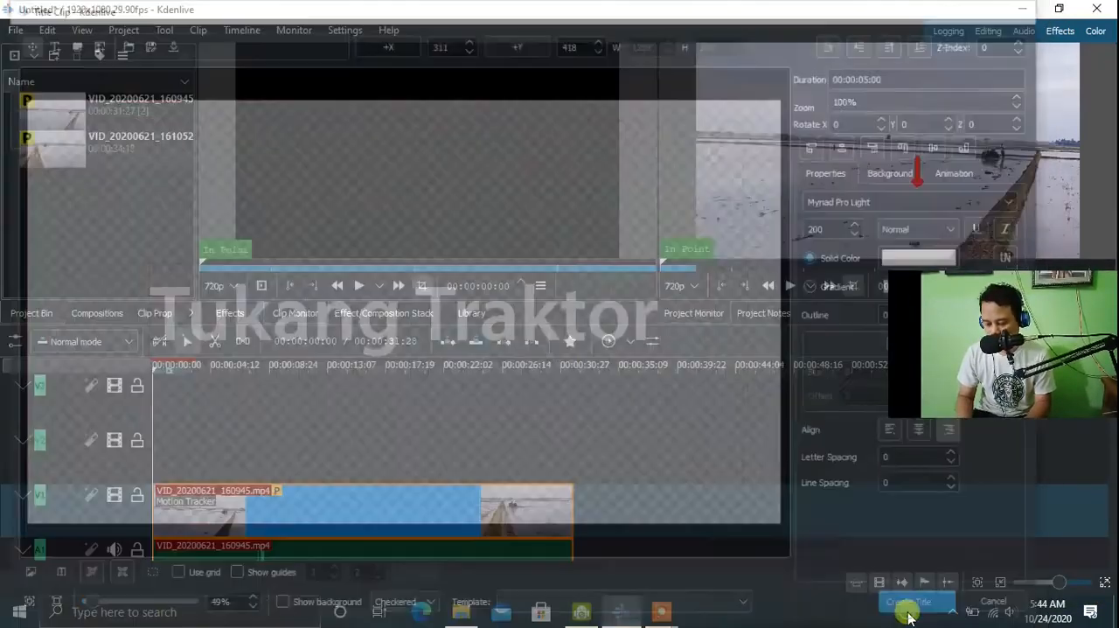
left_click_drag(1046, 376, 1044, 570)
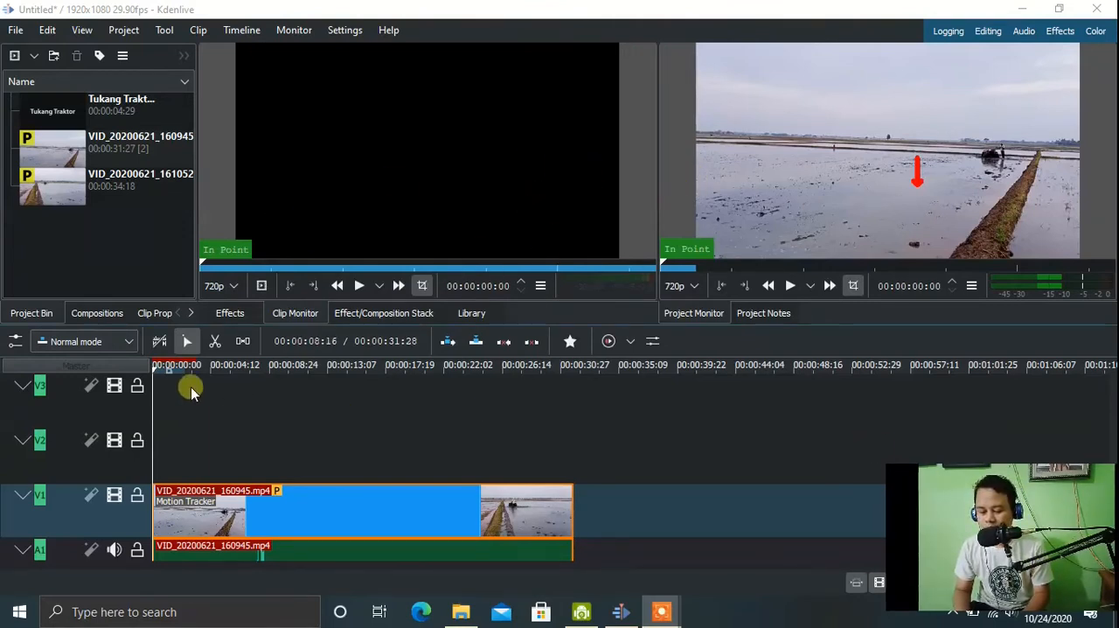
Reset the Motion Tracker on the V1 clip, set its keyframes spacing to 1, and analyse the clip again.
left_click(228, 518)
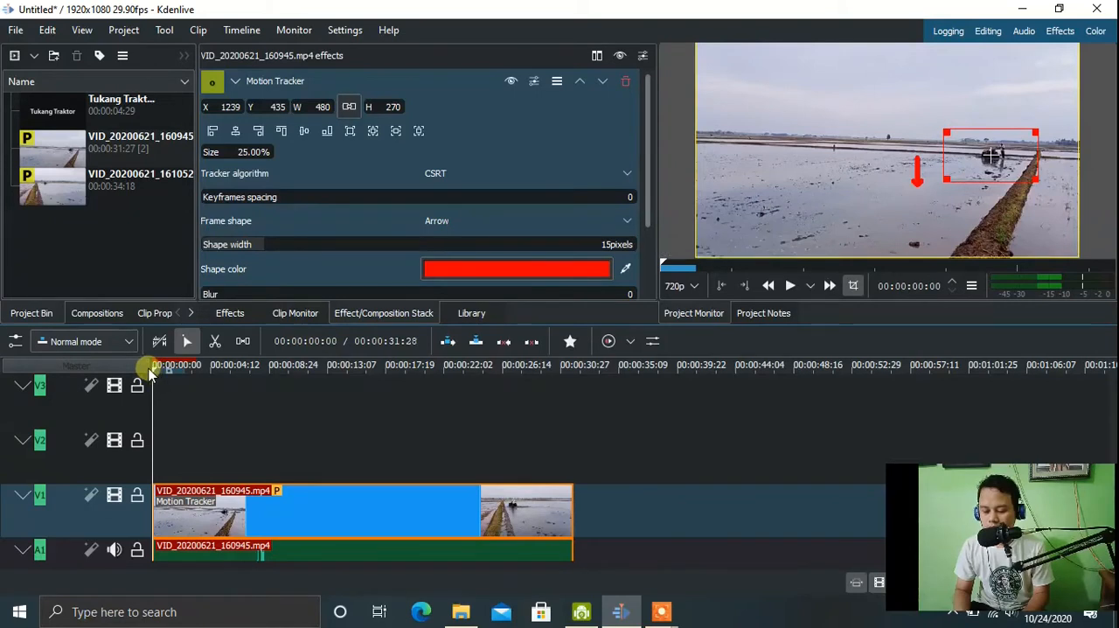
double_click(628, 197)
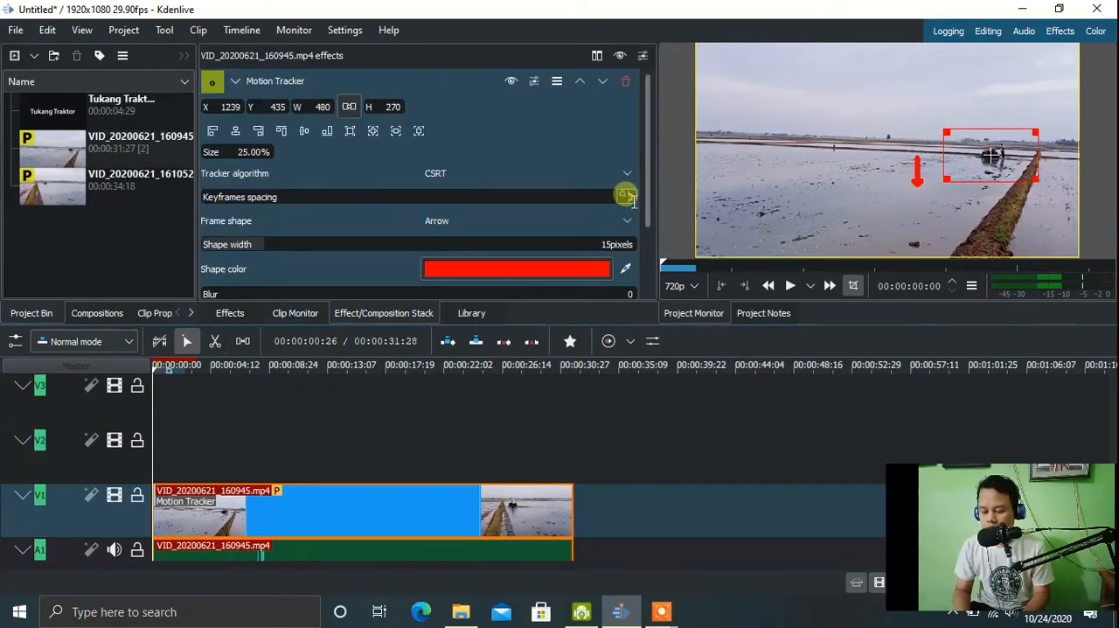
type("1")
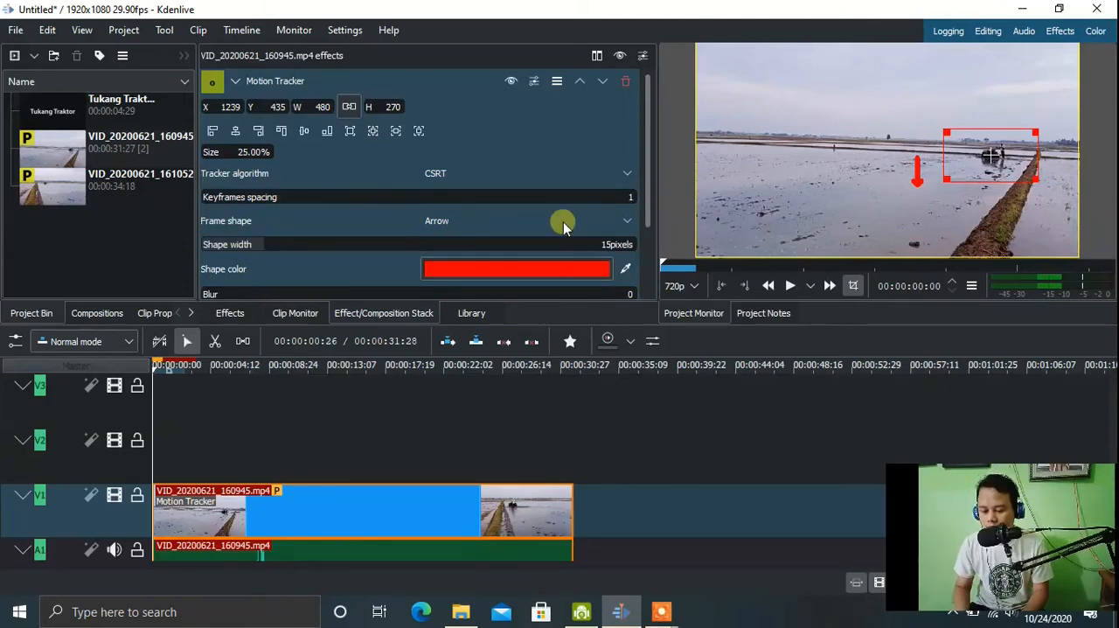
left_click_drag(648, 188, 657, 278)
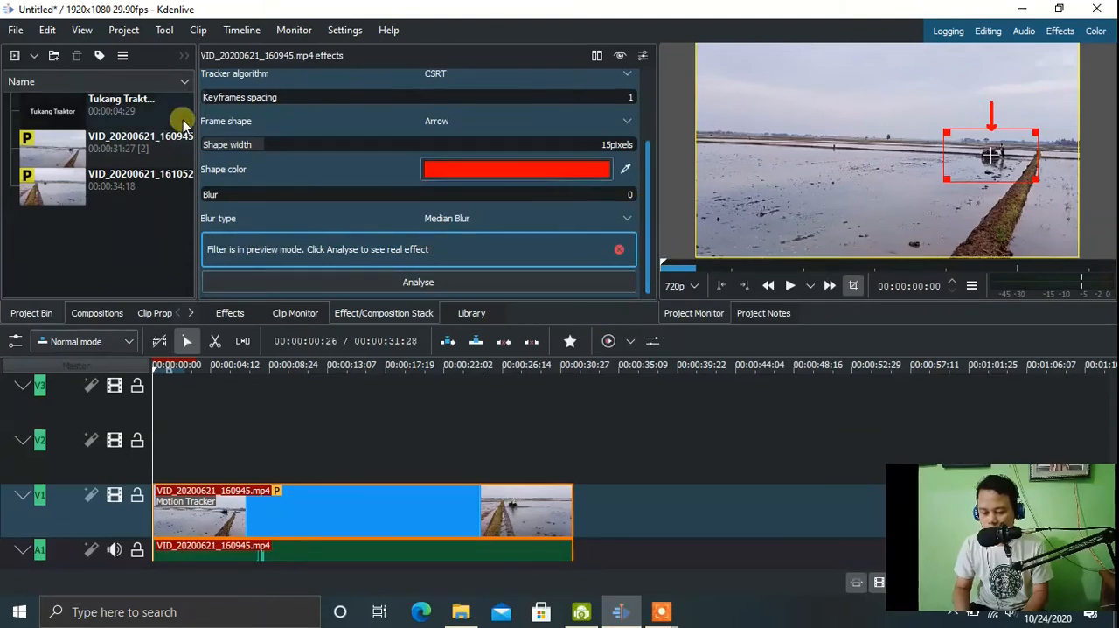
left_click(35, 122)
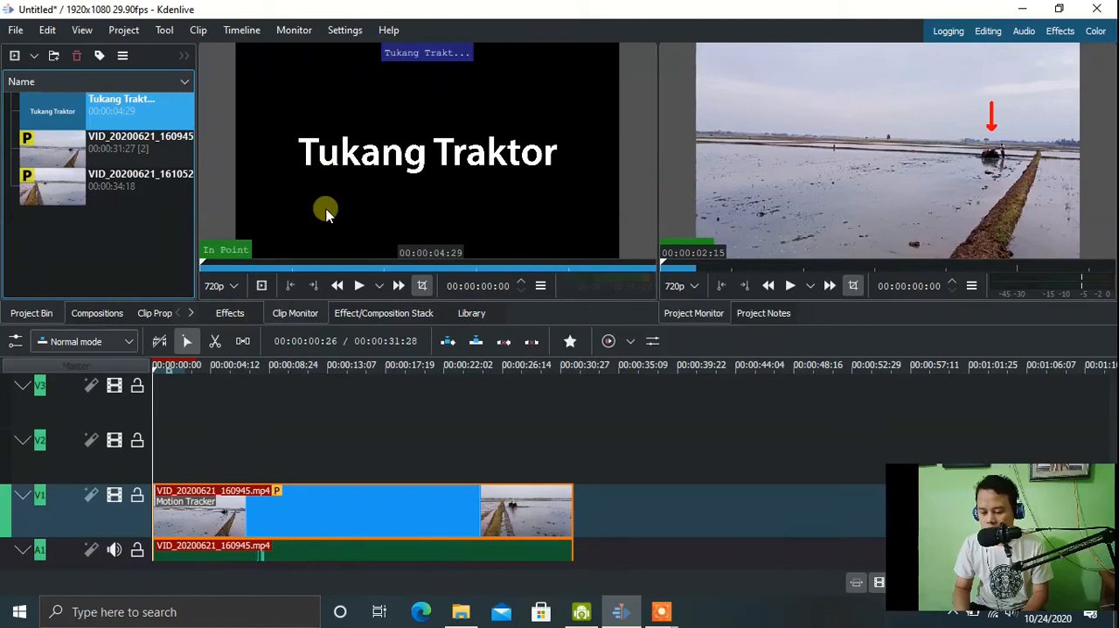
left_click(315, 535)
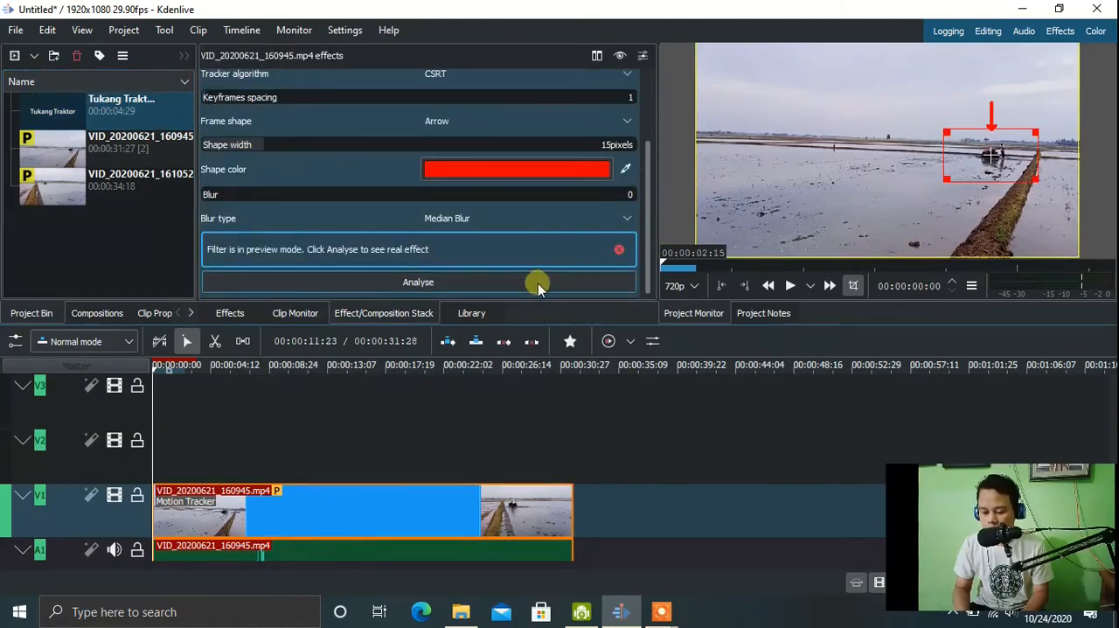
left_click(512, 283)
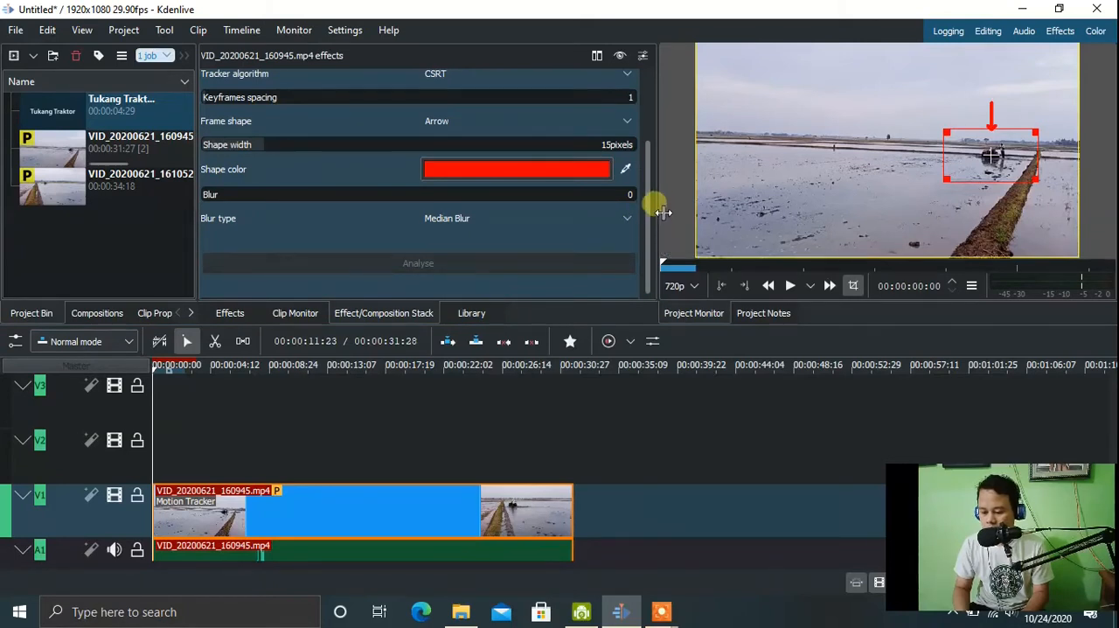
left_click_drag(650, 195, 649, 262)
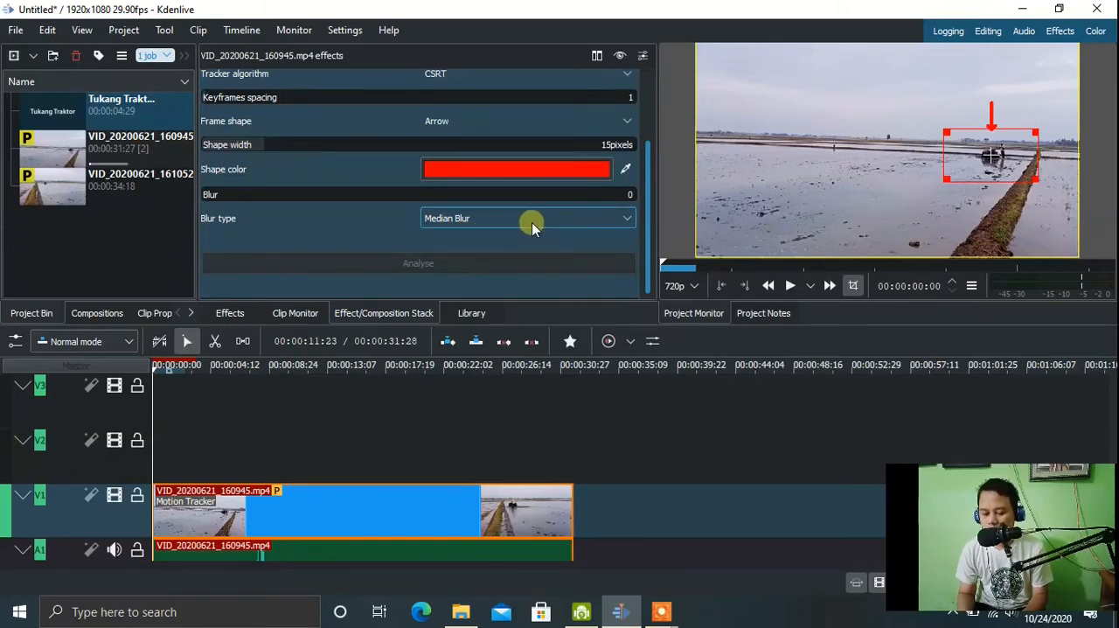
left_click_drag(649, 214, 650, 276)
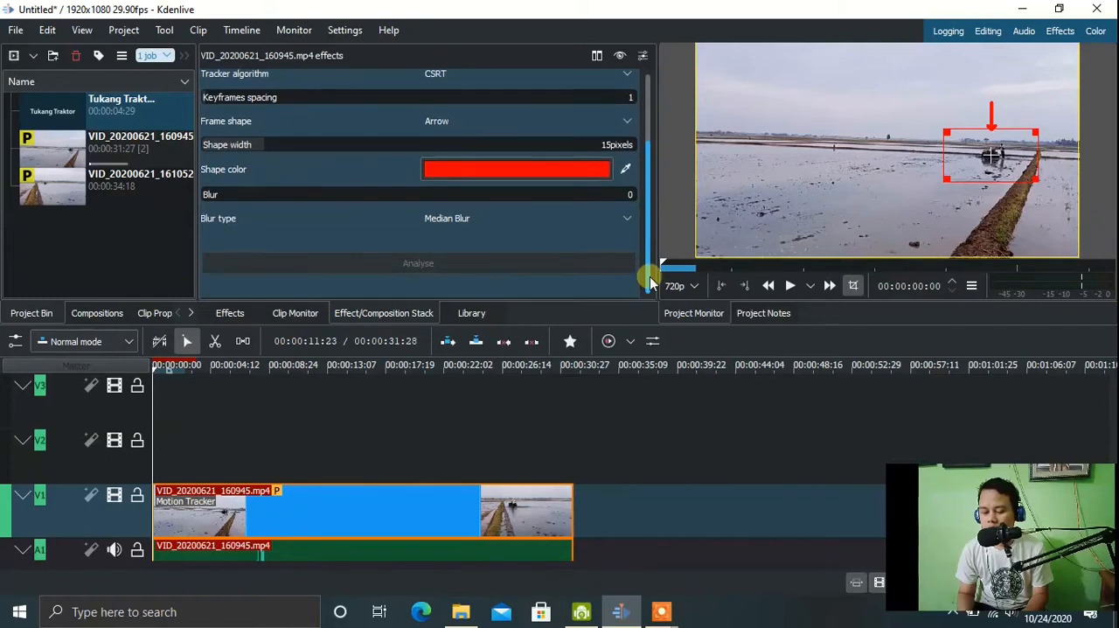
left_click(53, 107)
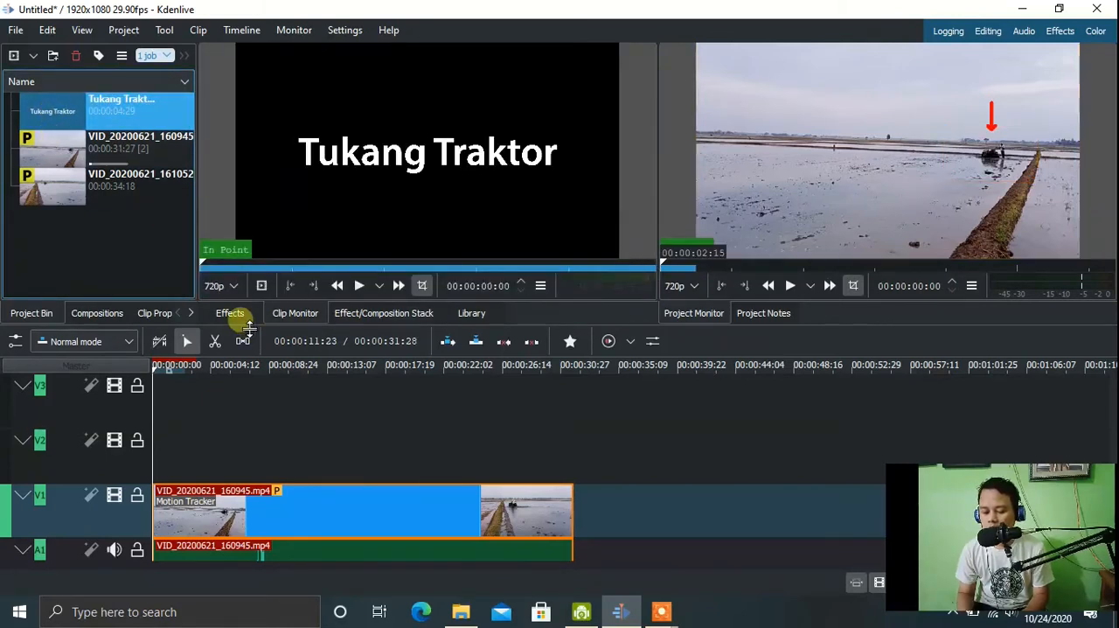
left_click(347, 316)
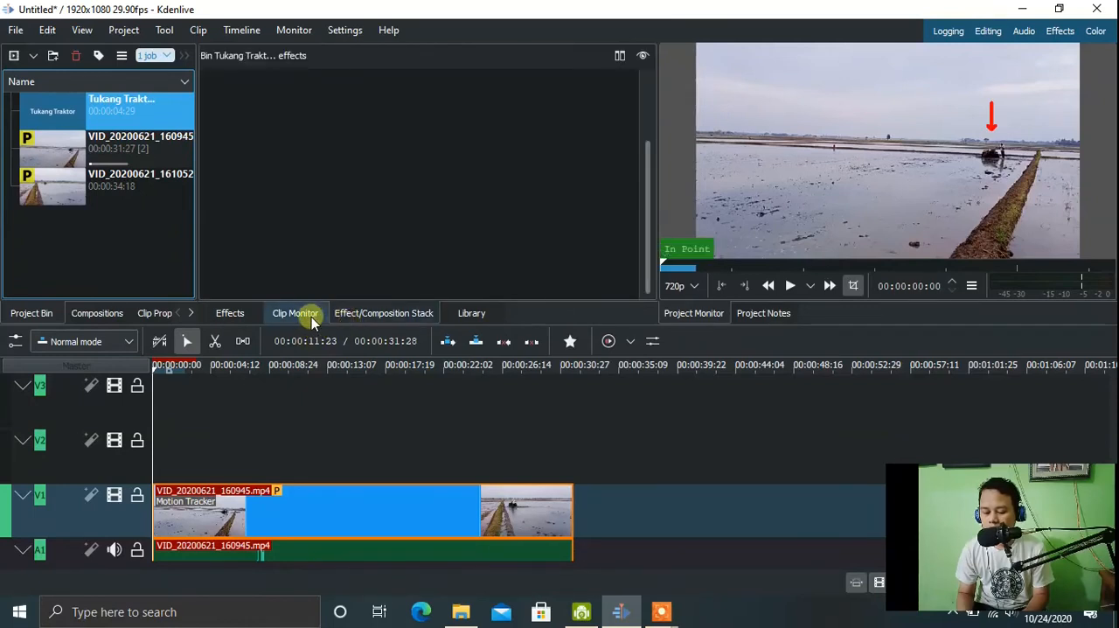
left_click(310, 314)
left_click(232, 313)
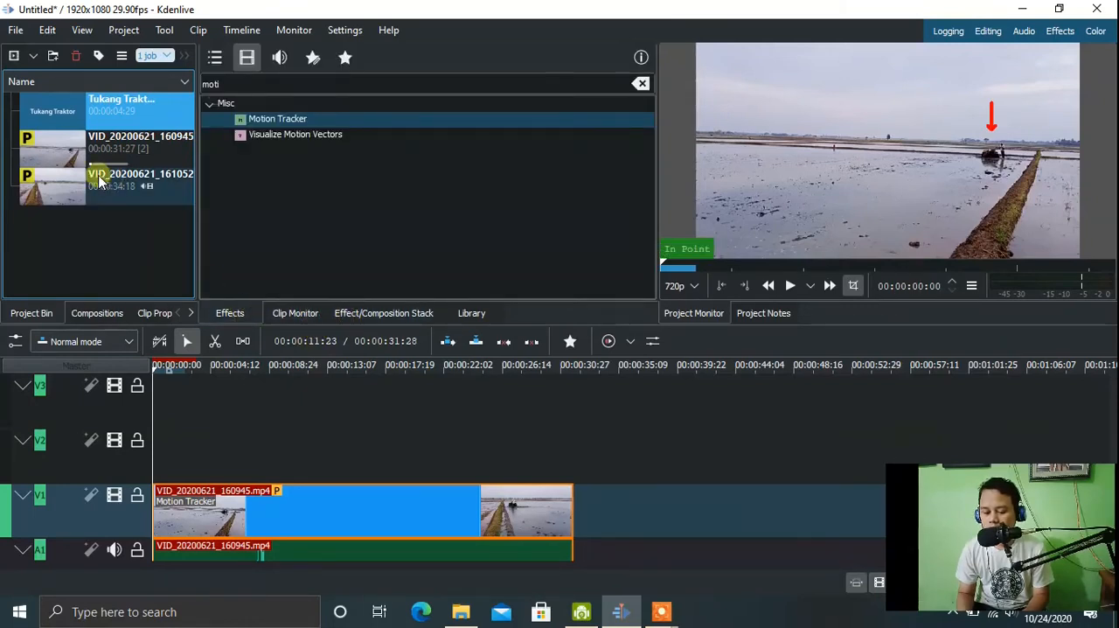
Show the V1 clip's Motion Tracker settings again and copy its tracking data to the clipboard.
left_click(66, 148)
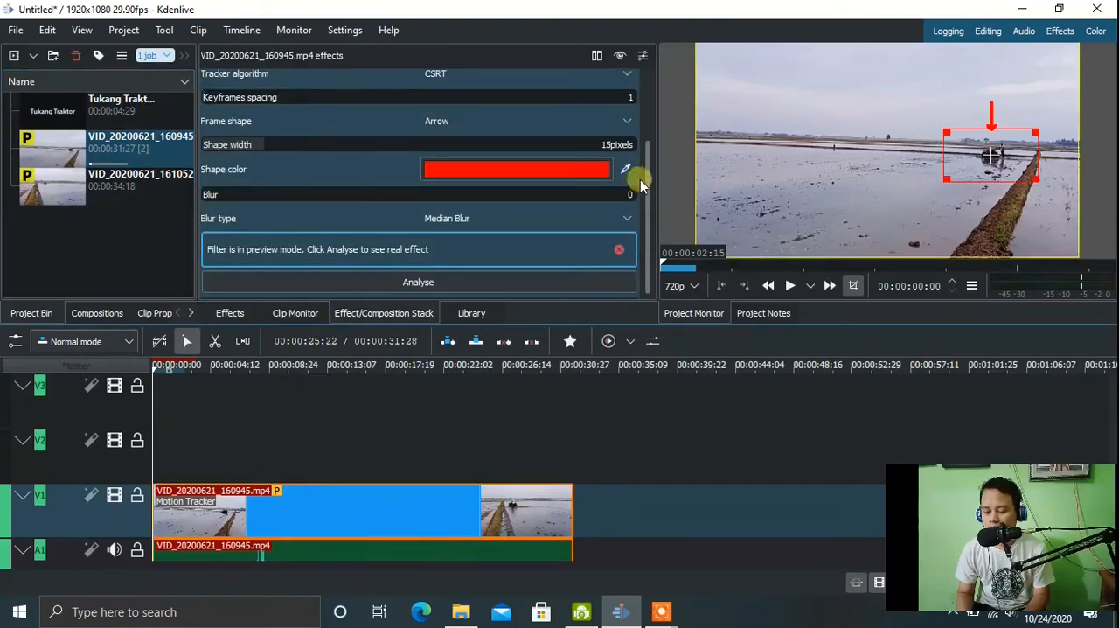
left_click_drag(649, 197, 651, 272)
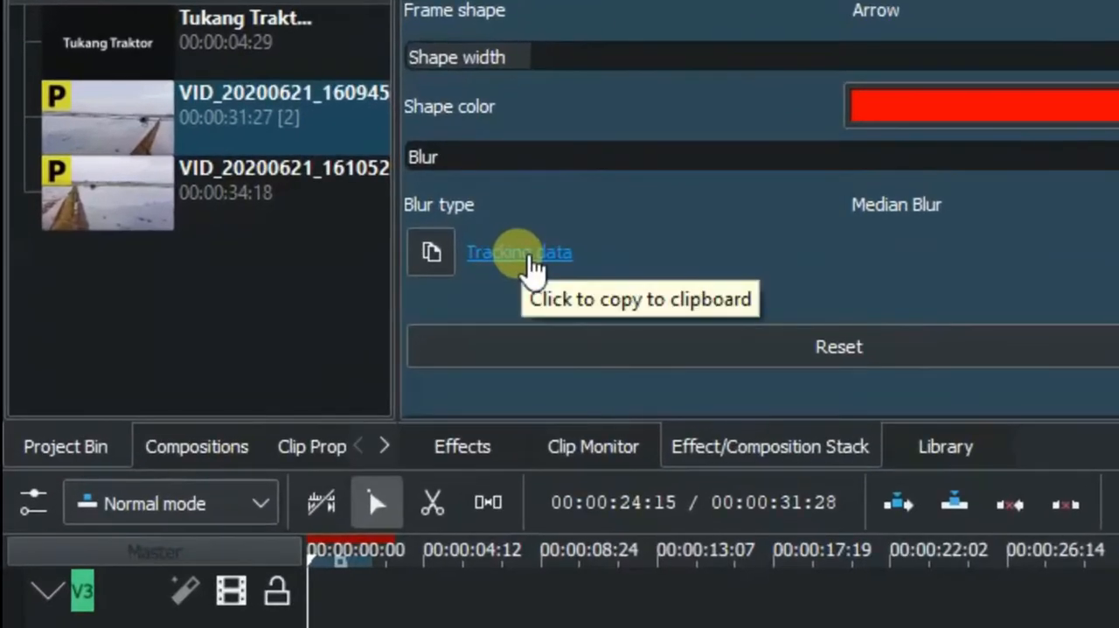
left_click(527, 255)
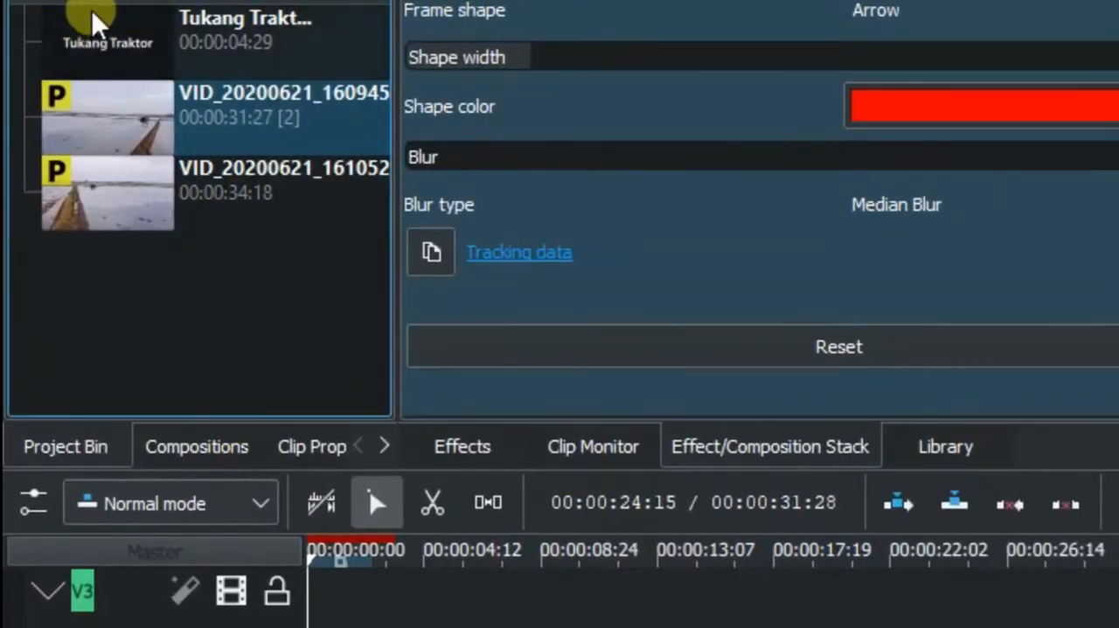
Place the Tukang Traktor title at the start of track V2 and extend it to the end of the V1 clip.
left_click(96, 48)
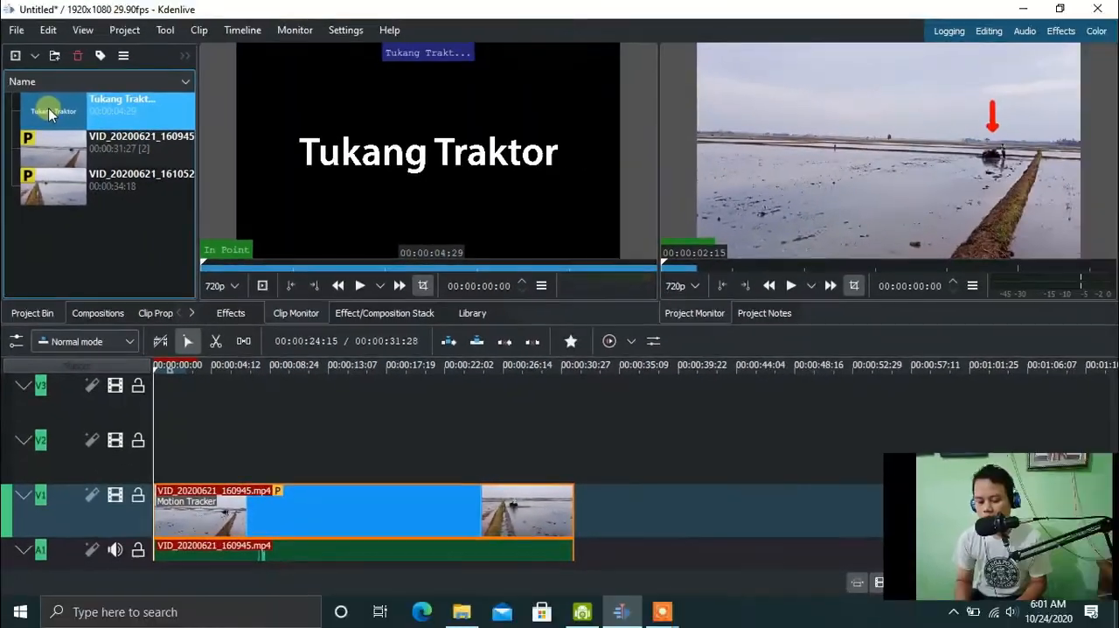
left_click_drag(50, 113, 164, 461)
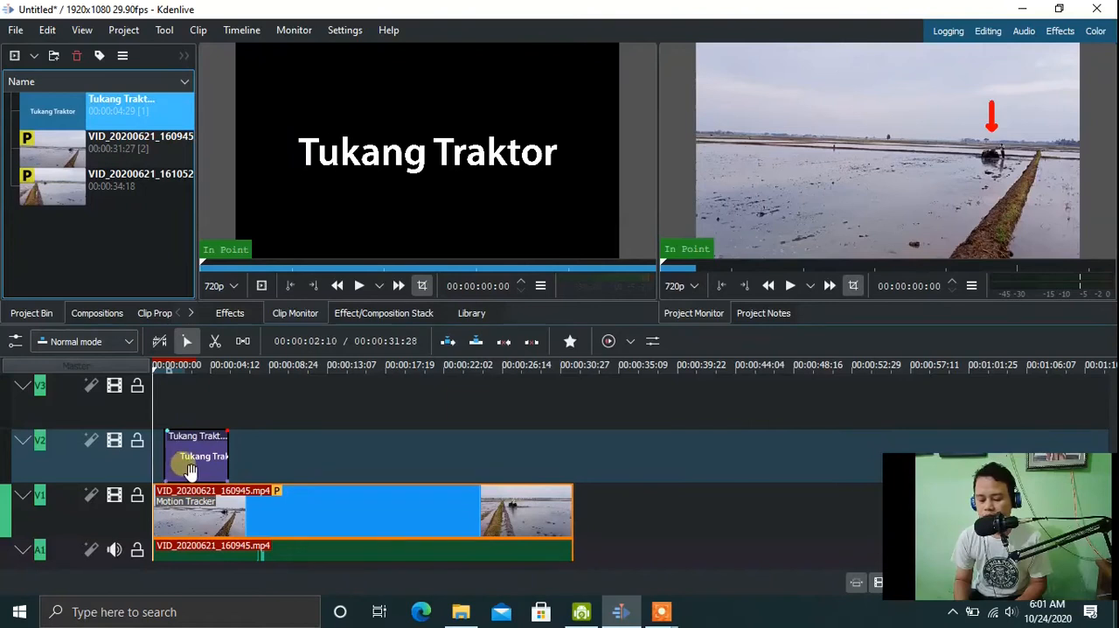
left_click(168, 472)
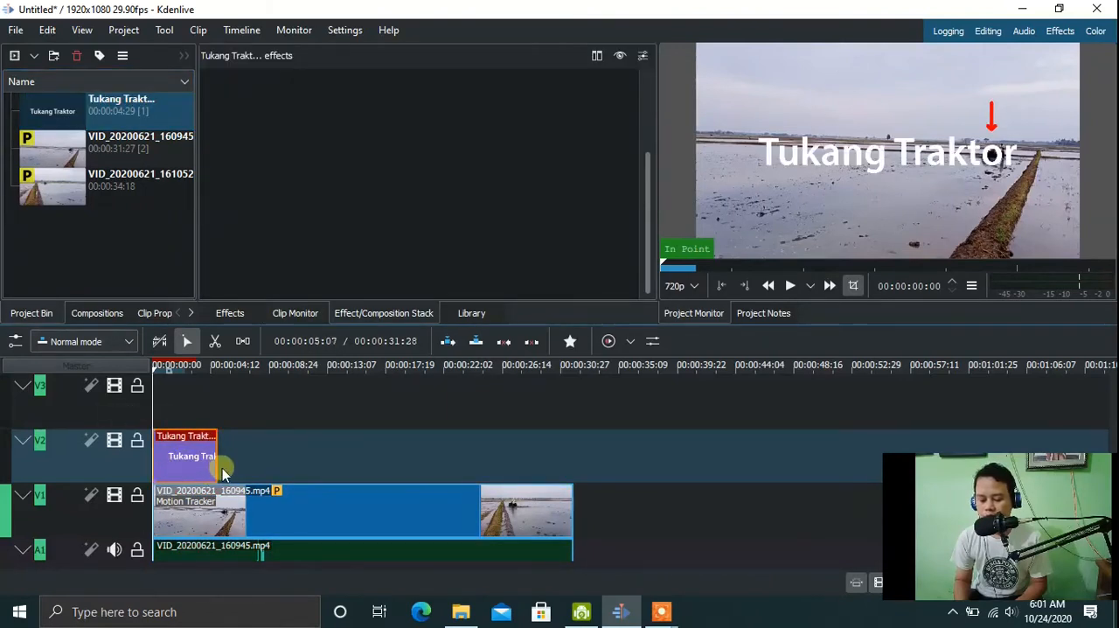
left_click_drag(216, 455, 574, 472)
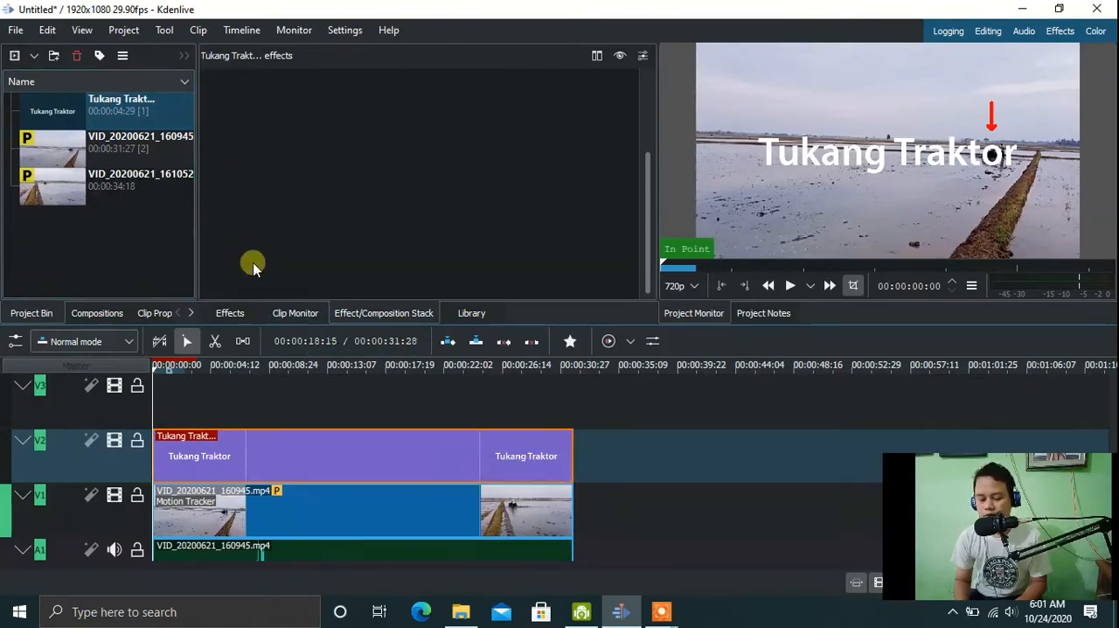
Search the effects for "tr" and apply the Transform effect to the Tukang Traktor title on V2.
left_click(225, 305)
left_click_drag(225, 305, 423, 87)
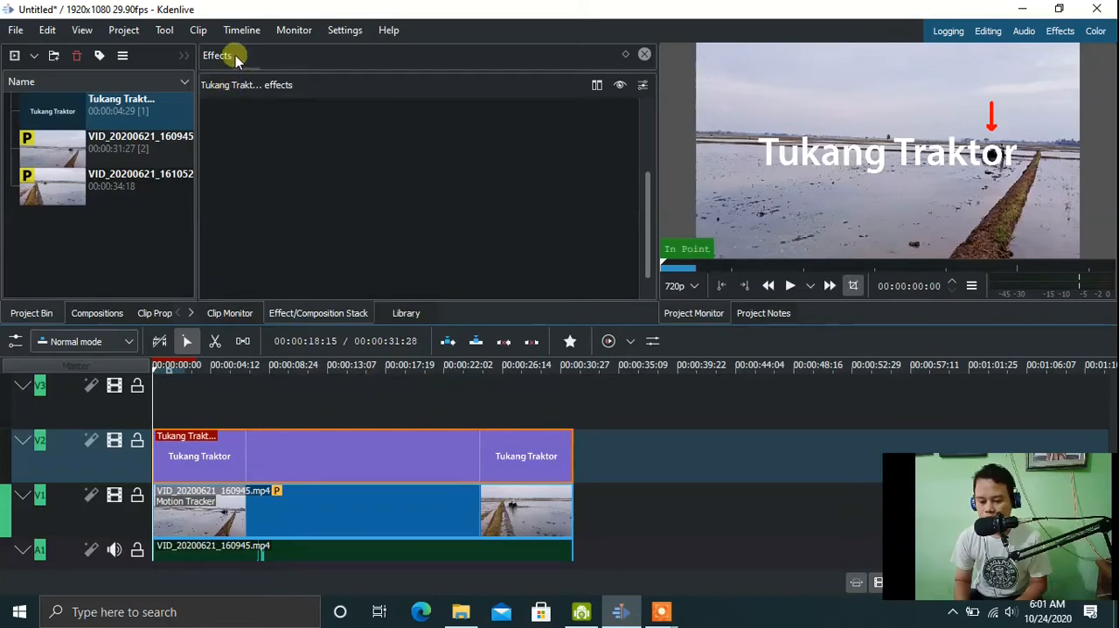
left_click_drag(220, 57, 304, 124)
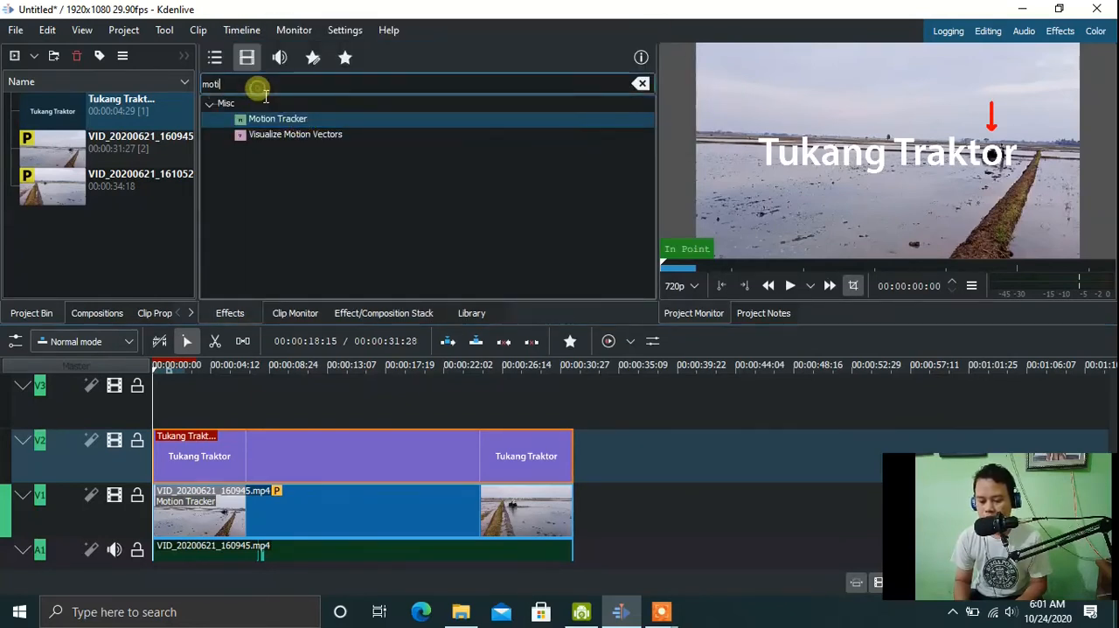
key("BackSpace")
key("BackSpace")
key("BackSpace")
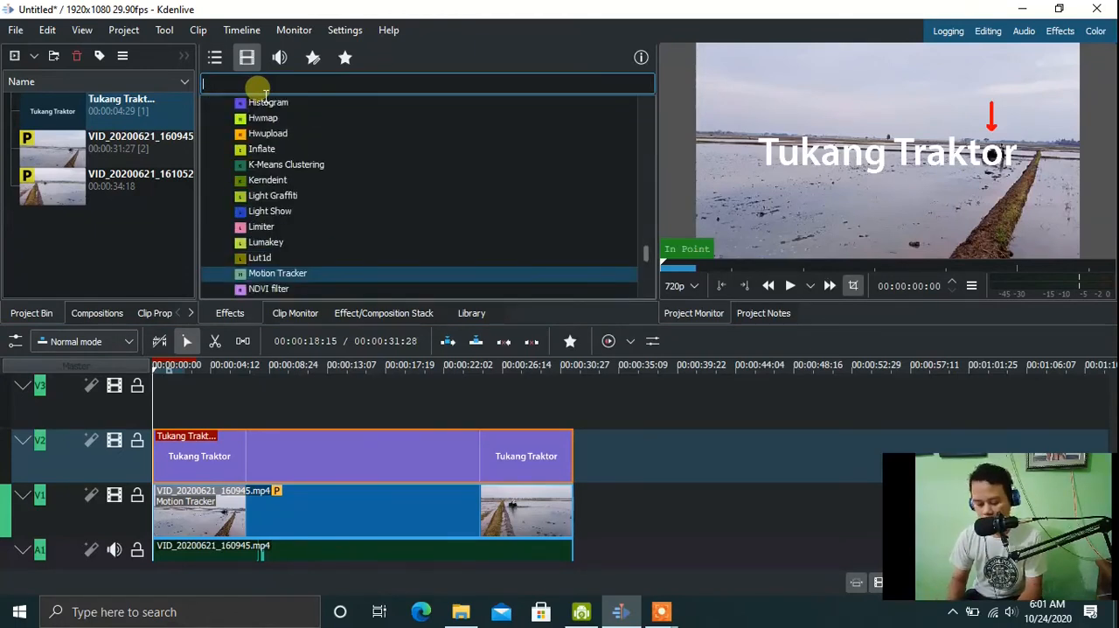
type("tr")
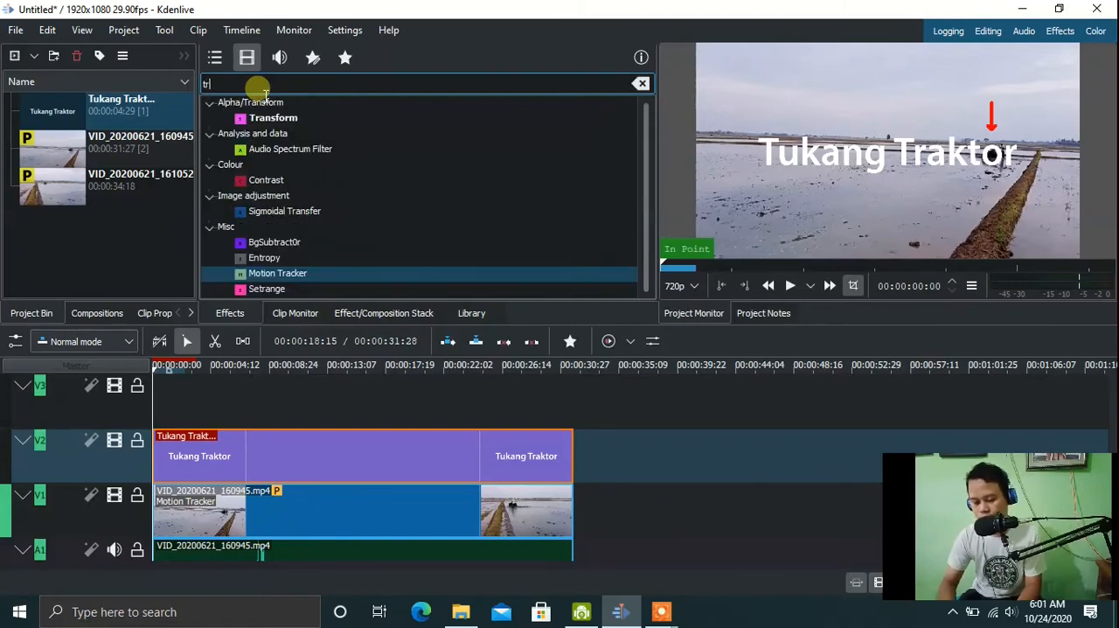
left_click_drag(265, 128, 204, 458)
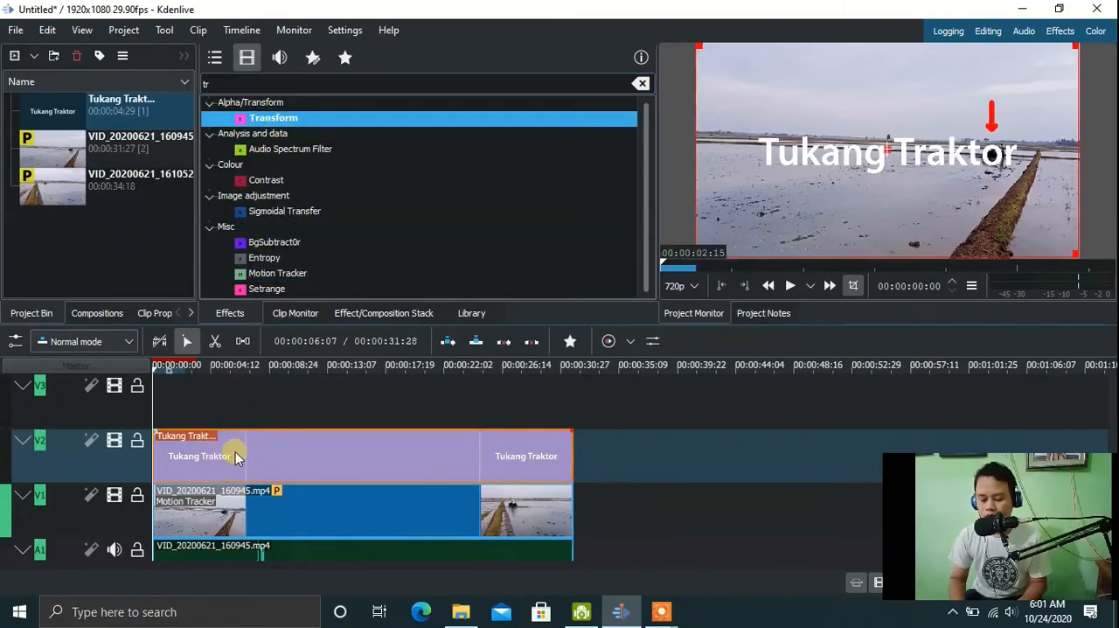
Show the V1 clip's Motion Tracker settings down to its tracking data.
left_click(262, 462)
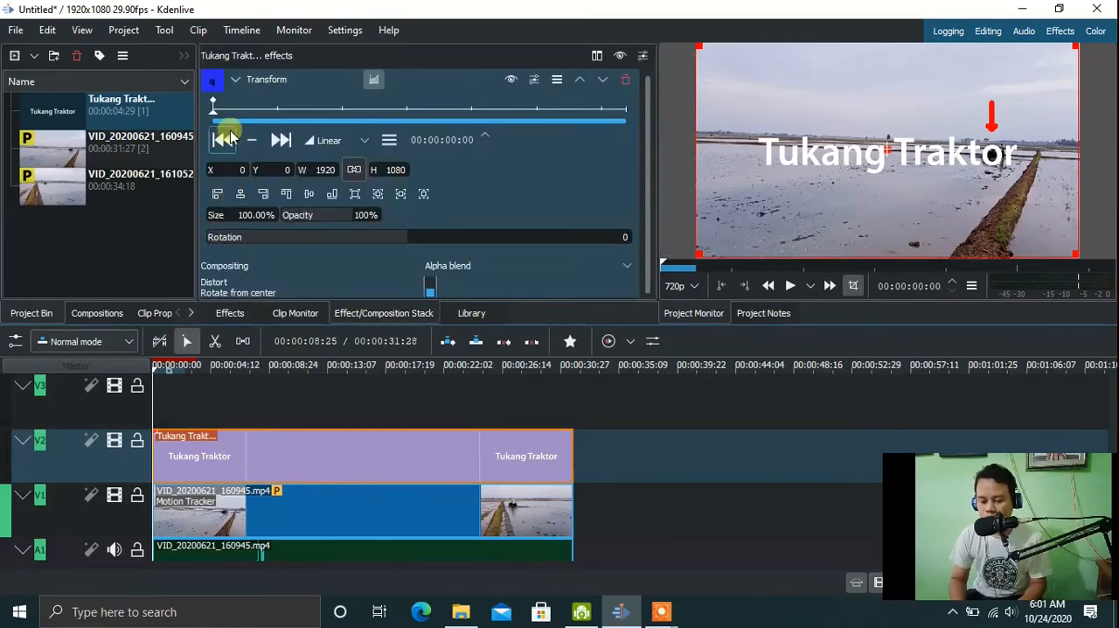
left_click(69, 150)
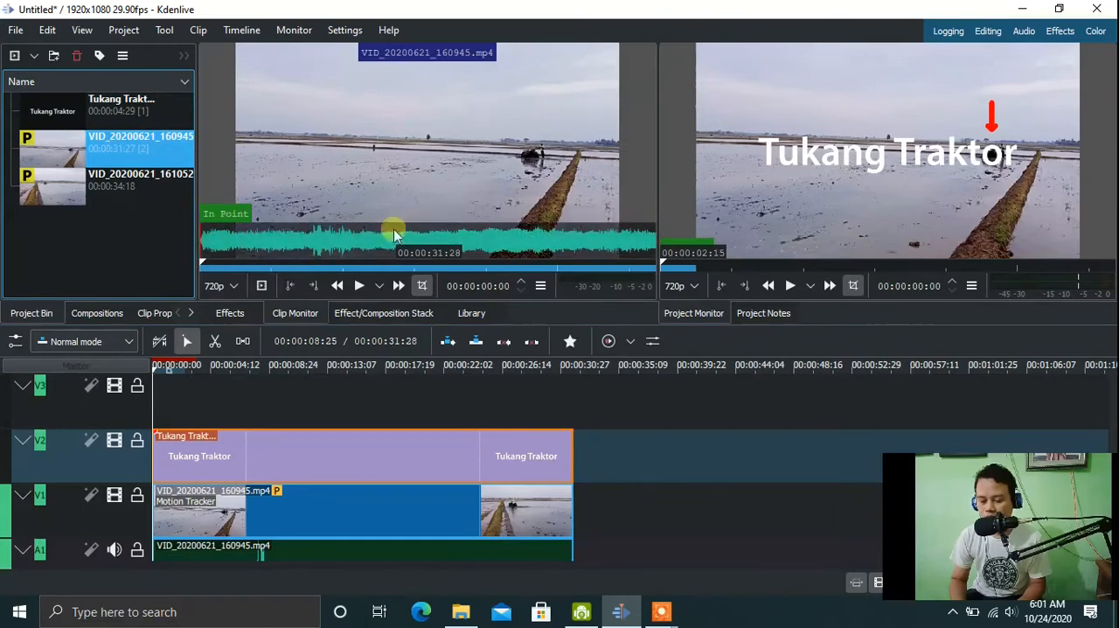
left_click(283, 529)
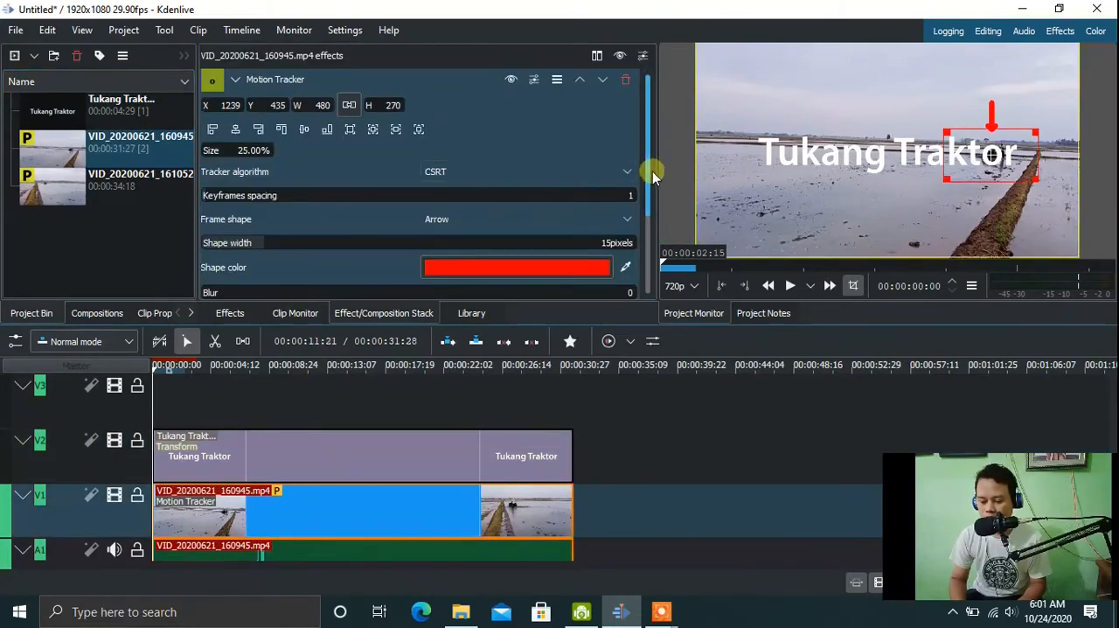
left_click_drag(648, 173, 654, 263)
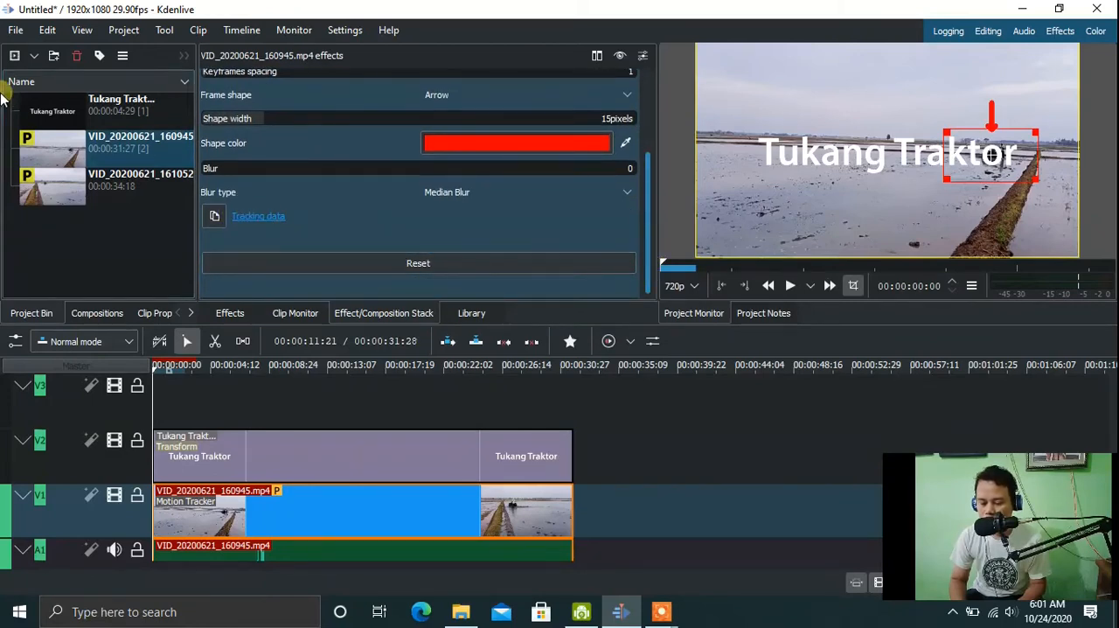
Import the copied tracking data as keyframes into the V2 title's Transform effect, with the keyframe number limit turned off.
left_click(64, 116)
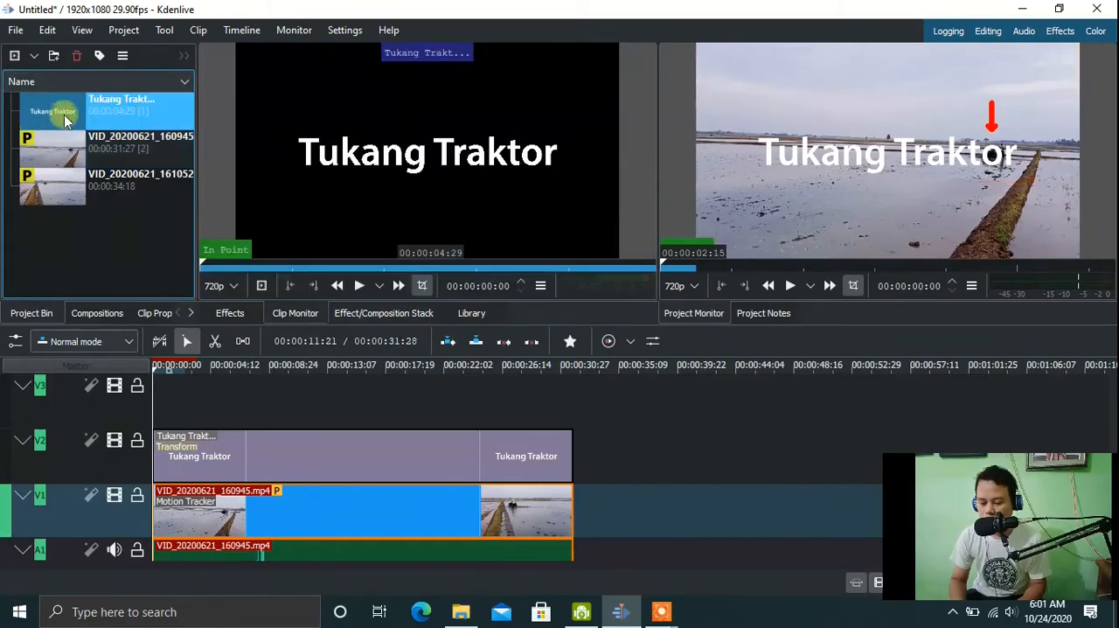
left_click(310, 467)
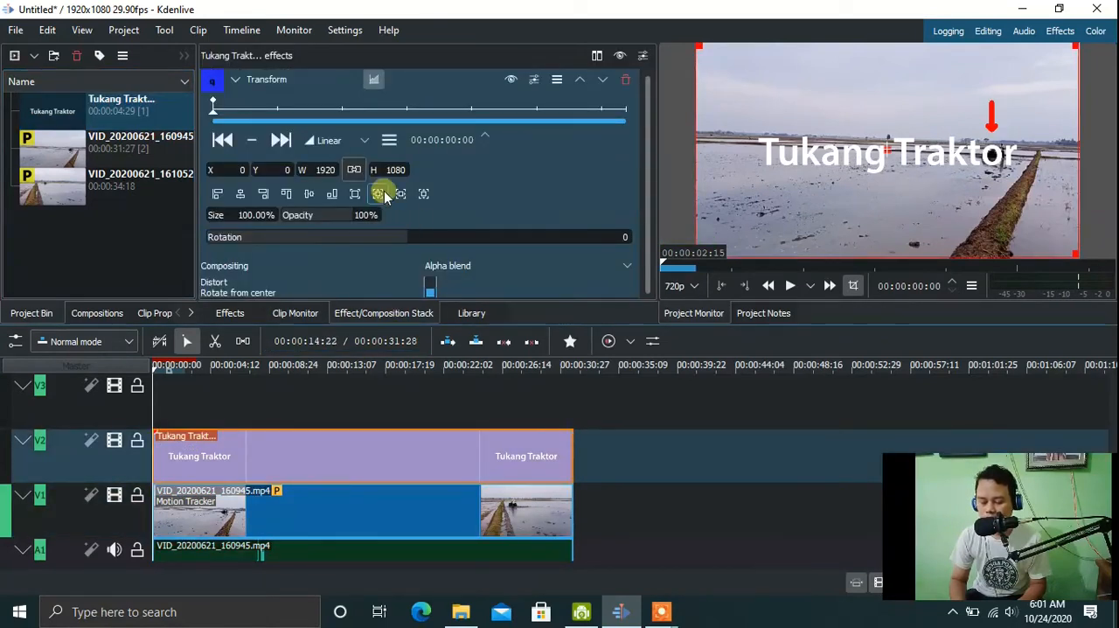
left_click(390, 139)
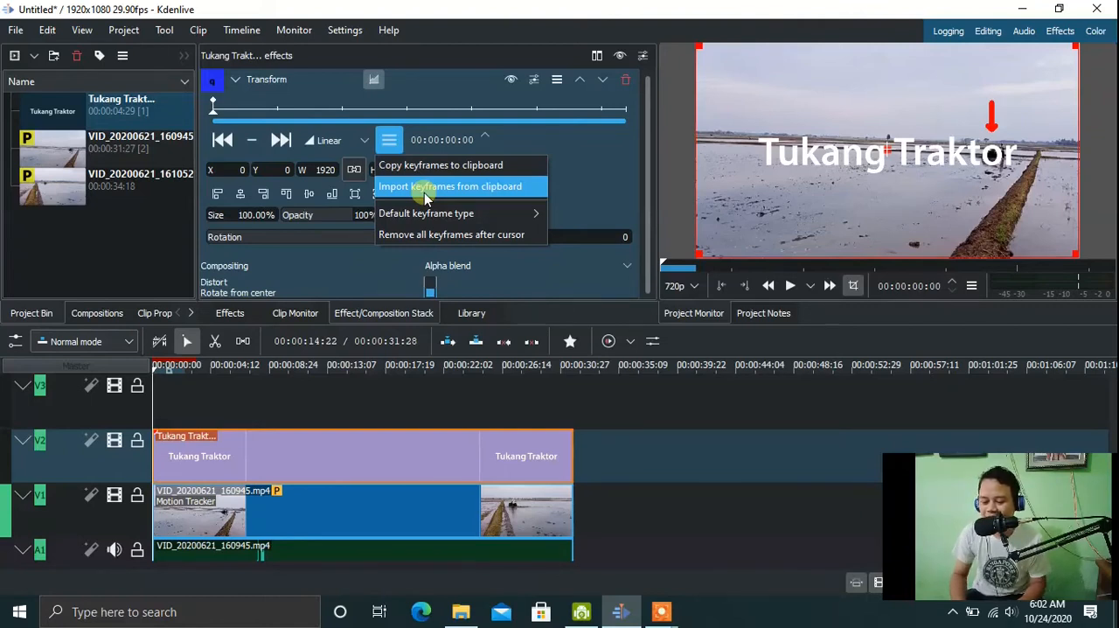
left_click(426, 187)
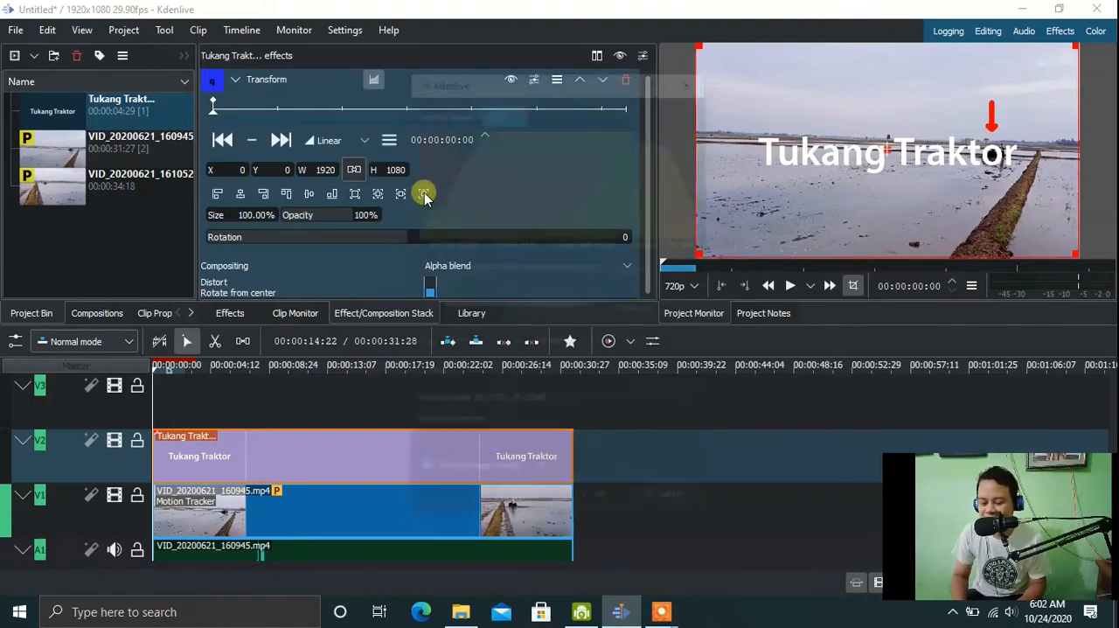
left_click(422, 473)
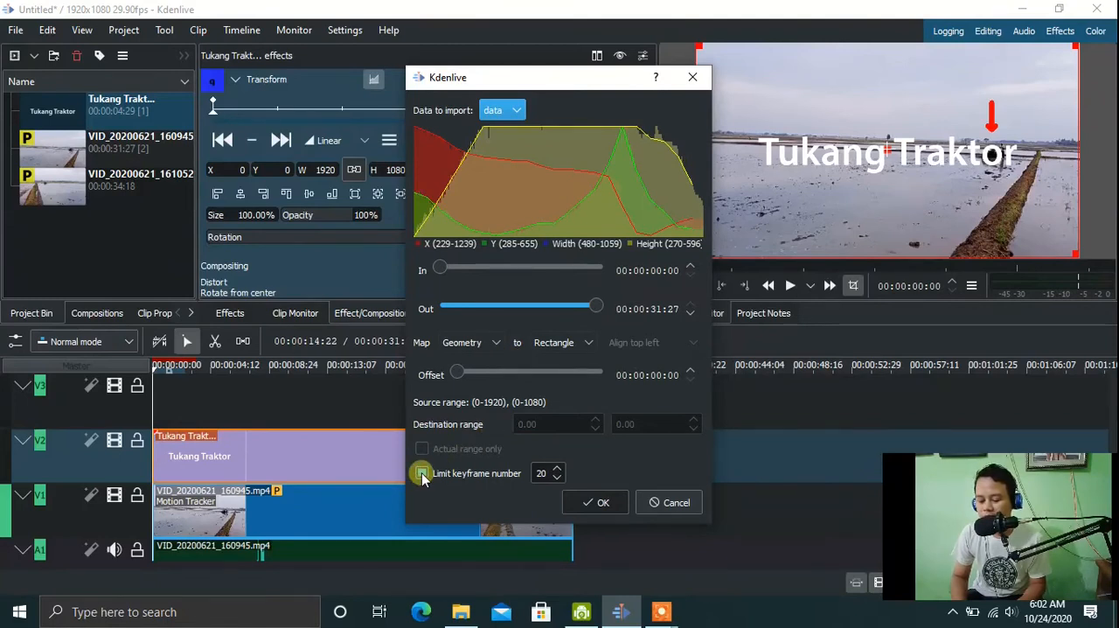
left_click(591, 505)
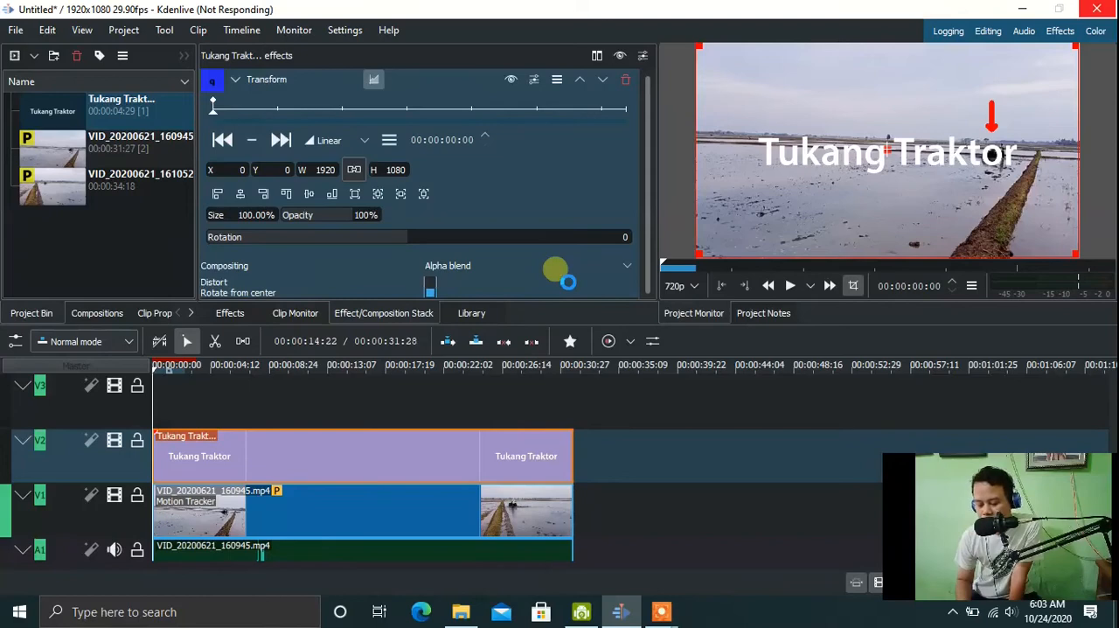
mouse_move(669, 614)
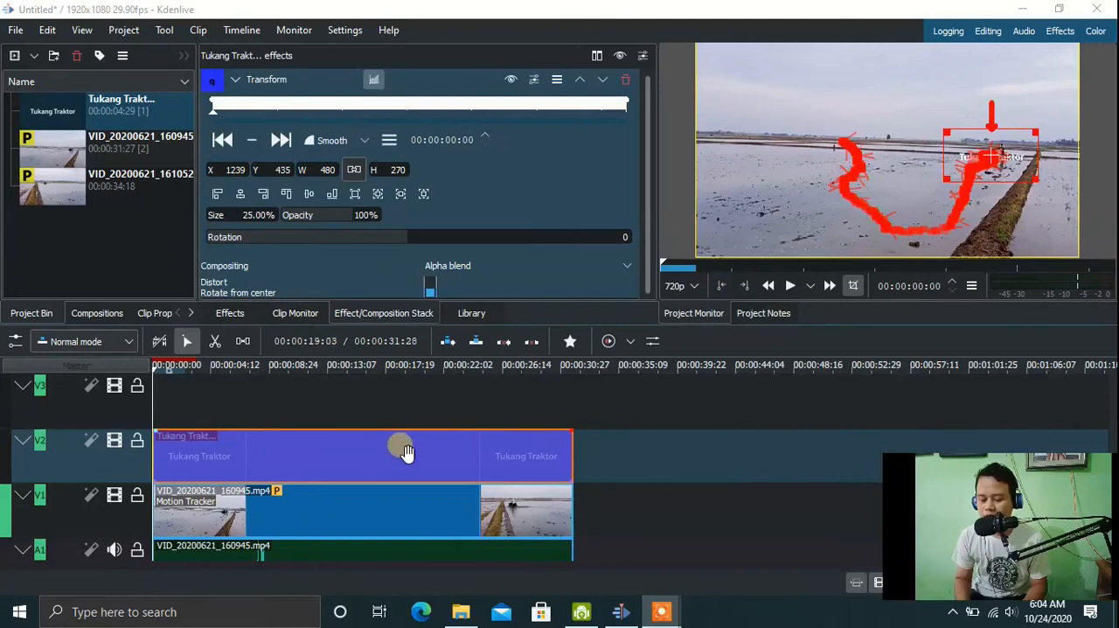
Set the shape width of the V1 clip's Motion Tracker arrow to 0 pixels.
left_click(325, 516)
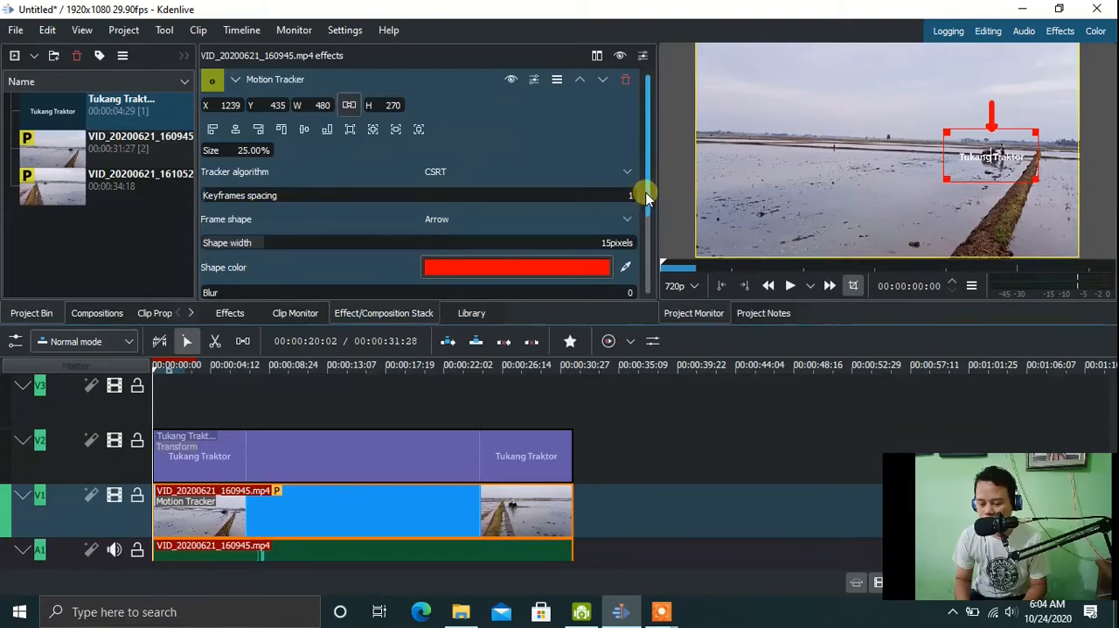
scroll(647, 196, "down", 1)
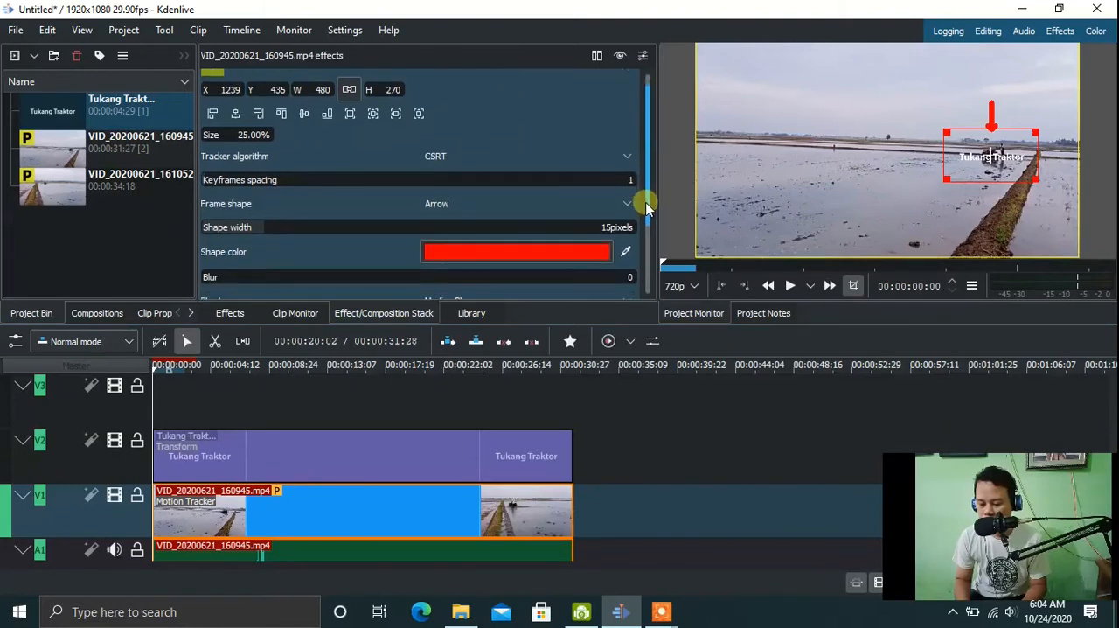
left_click(600, 226)
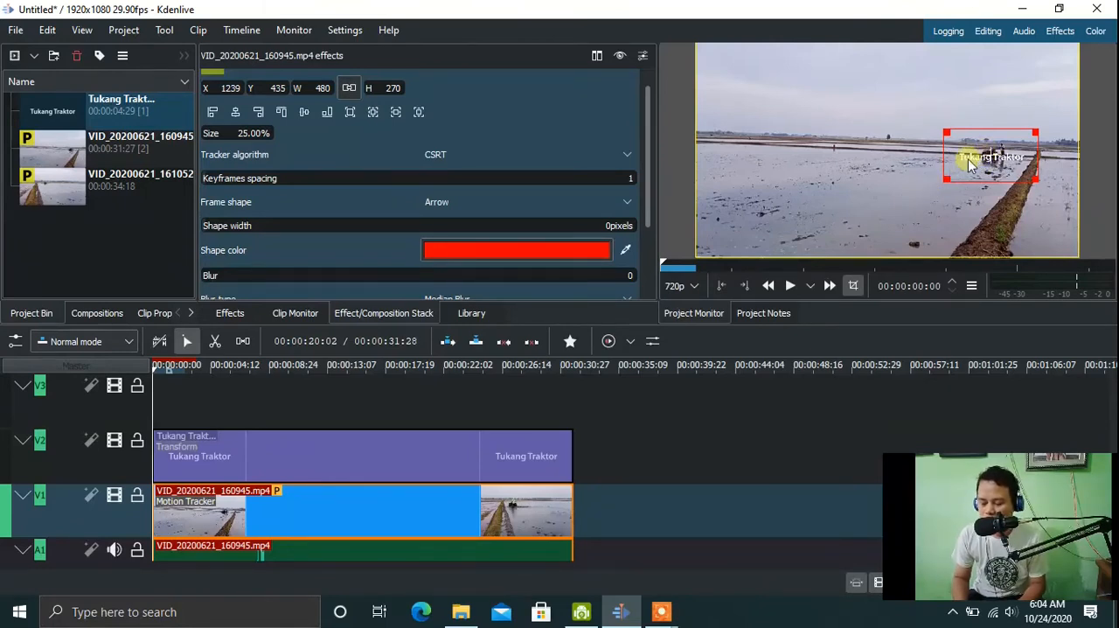
Play back the sequence to check how the title follows the tractor, and return the playhead to the start.
left_click(791, 286)
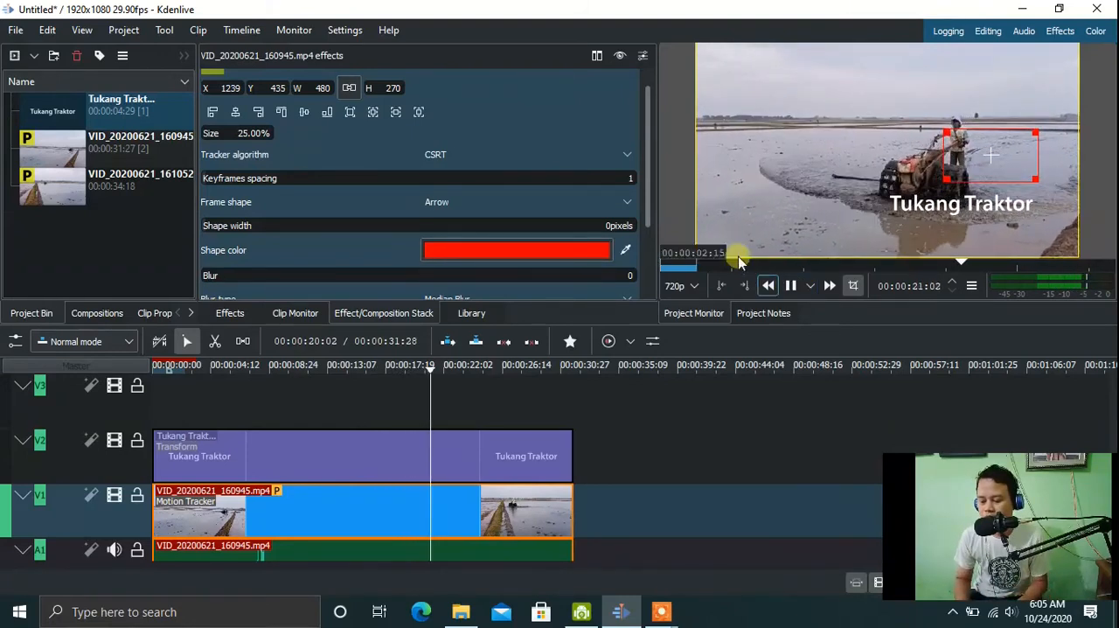
left_click(793, 287)
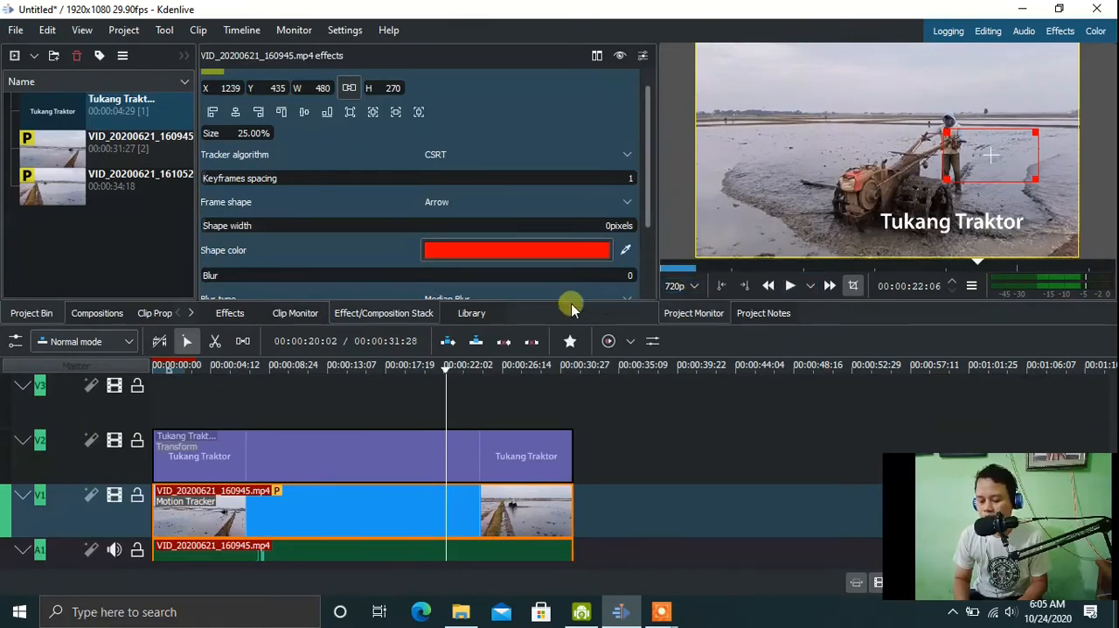
left_click_drag(443, 372, 95, 365)
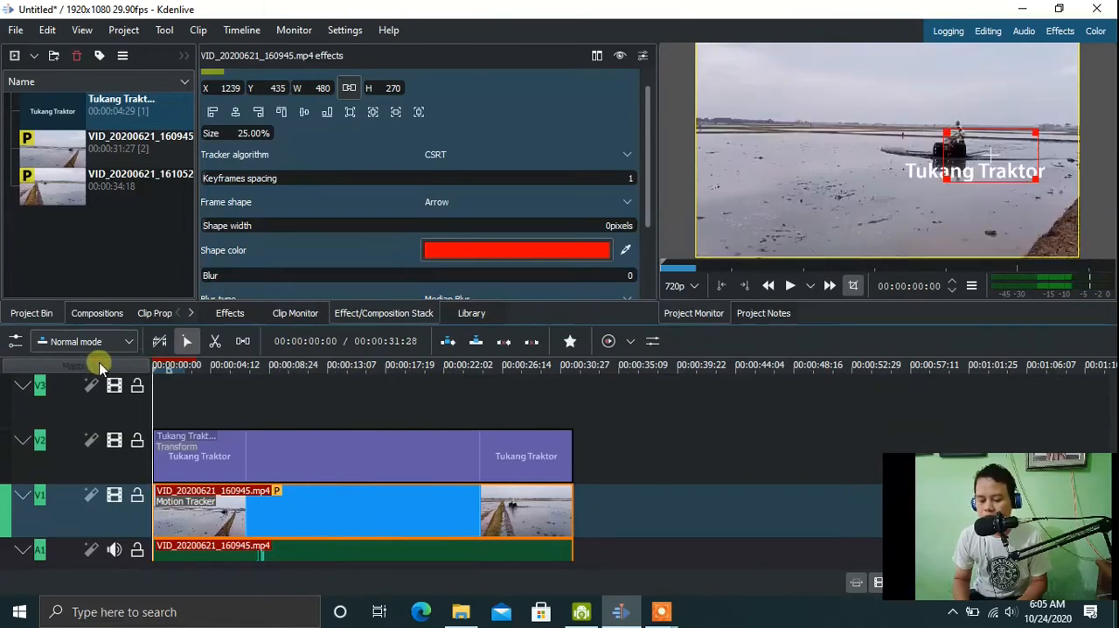
Set the project monitor's preview resolution to 270p and play the sequence through to its end.
left_click(682, 286)
left_click(675, 366)
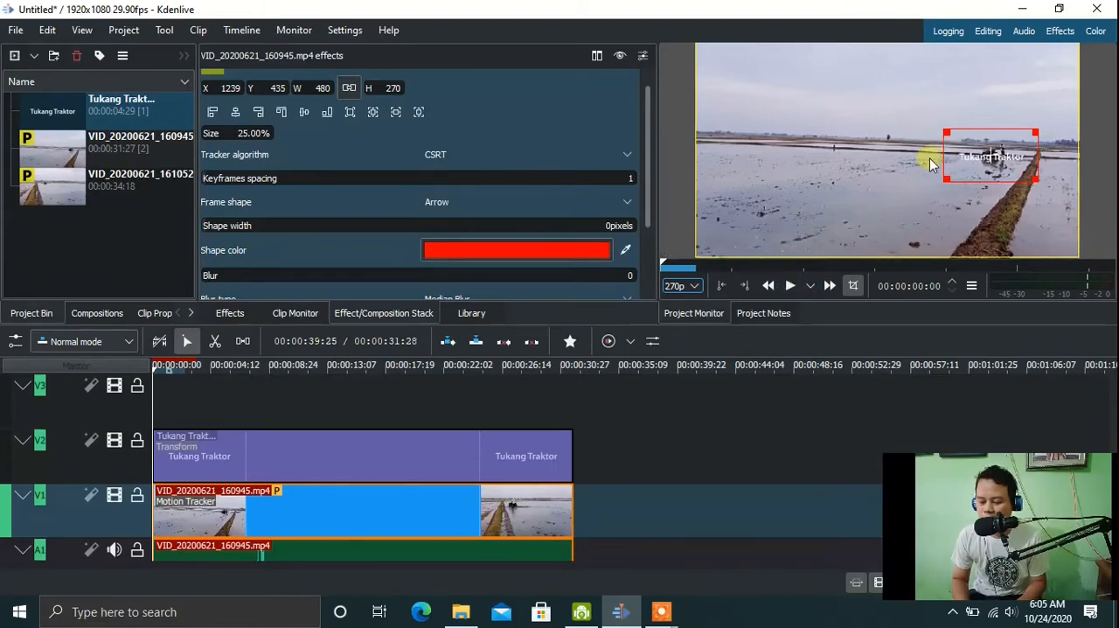
left_click(789, 287)
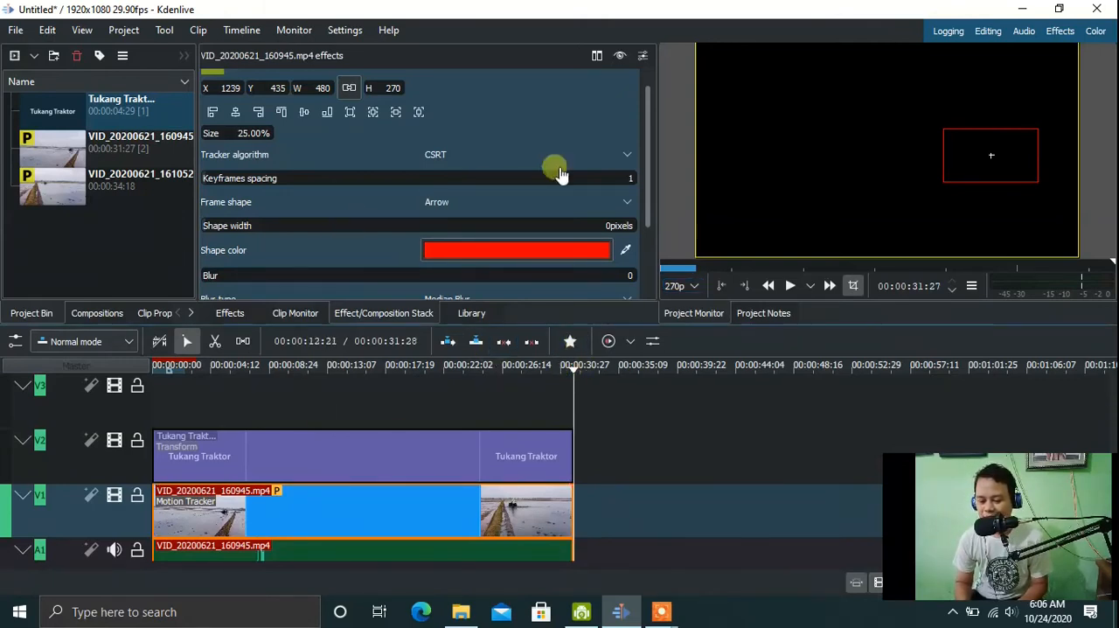
Check the title's placement at 00:00:14:03 and return the playhead to the start of the timeline.
left_click_drag(649, 147, 640, 97)
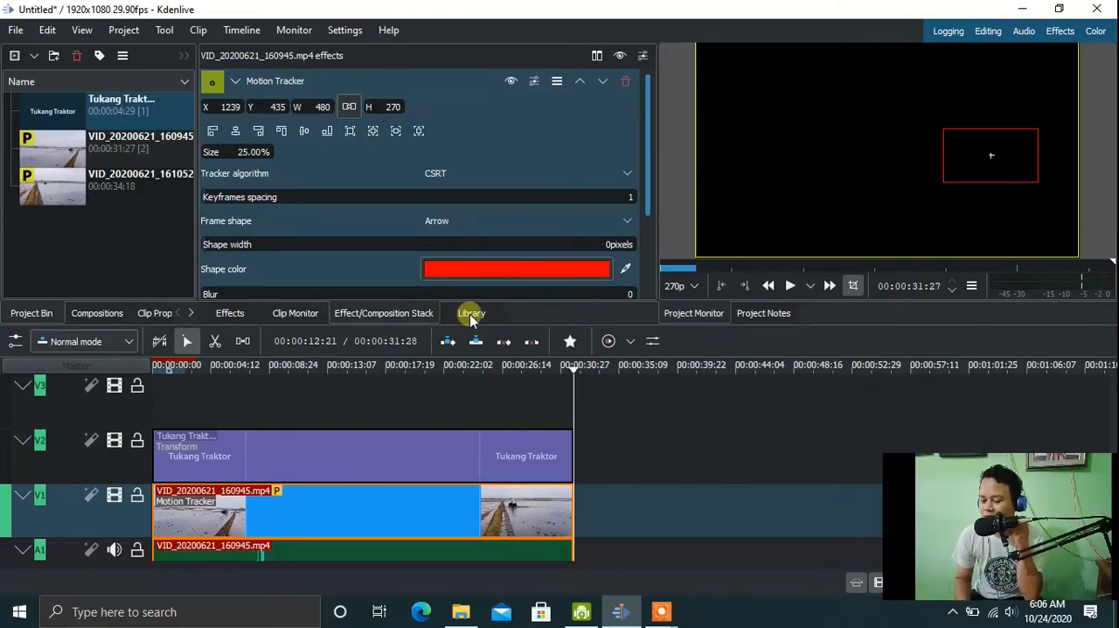
left_click(339, 369)
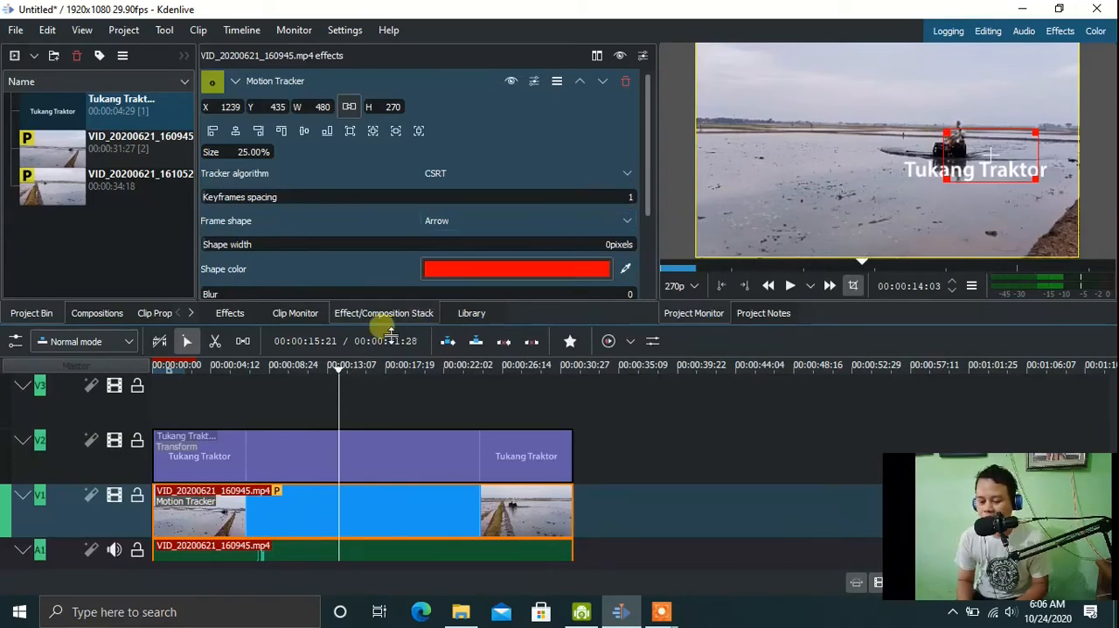
left_click(339, 369)
left_click_drag(339, 369, 90, 369)
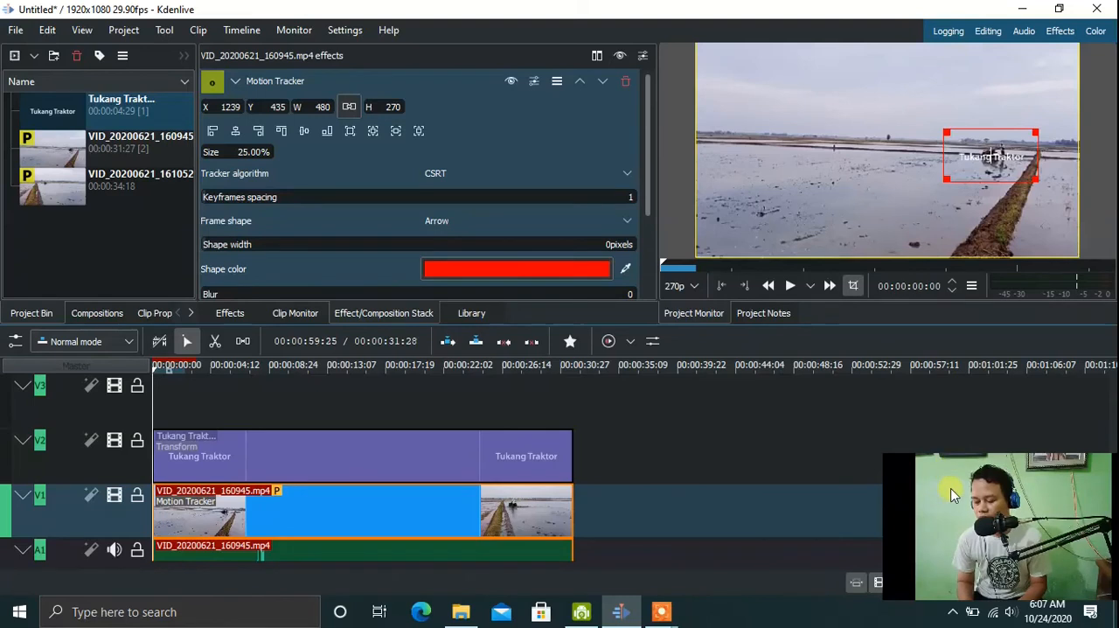
Delete the Tukang Traktor title from V2 and the video clip with its audio from V1 and A1.
left_click(51, 159)
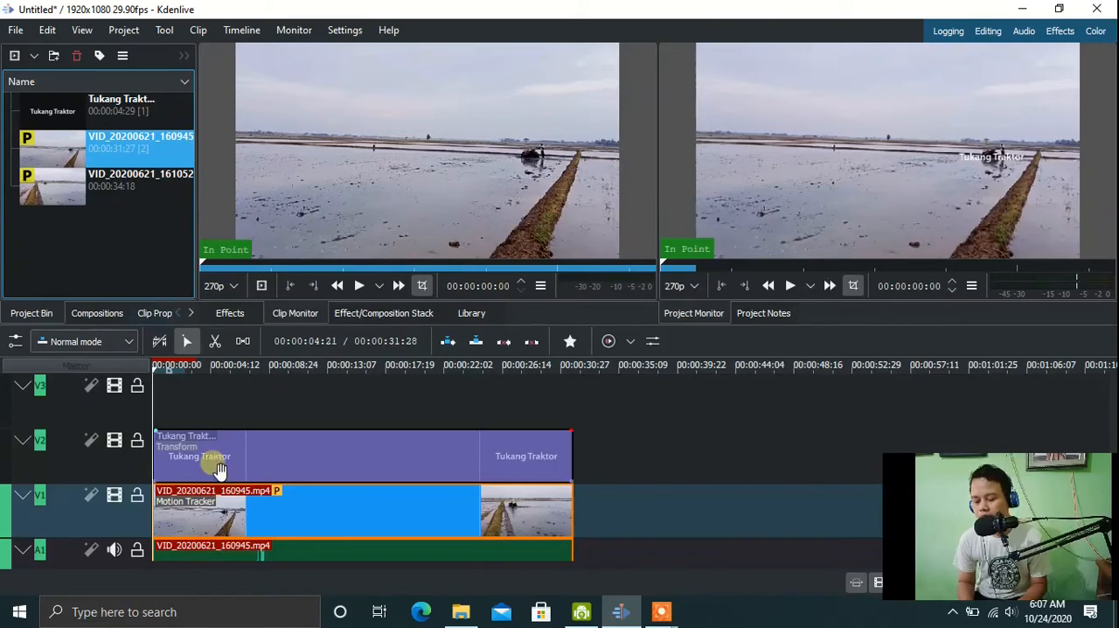
left_click(306, 477)
key("Delete")
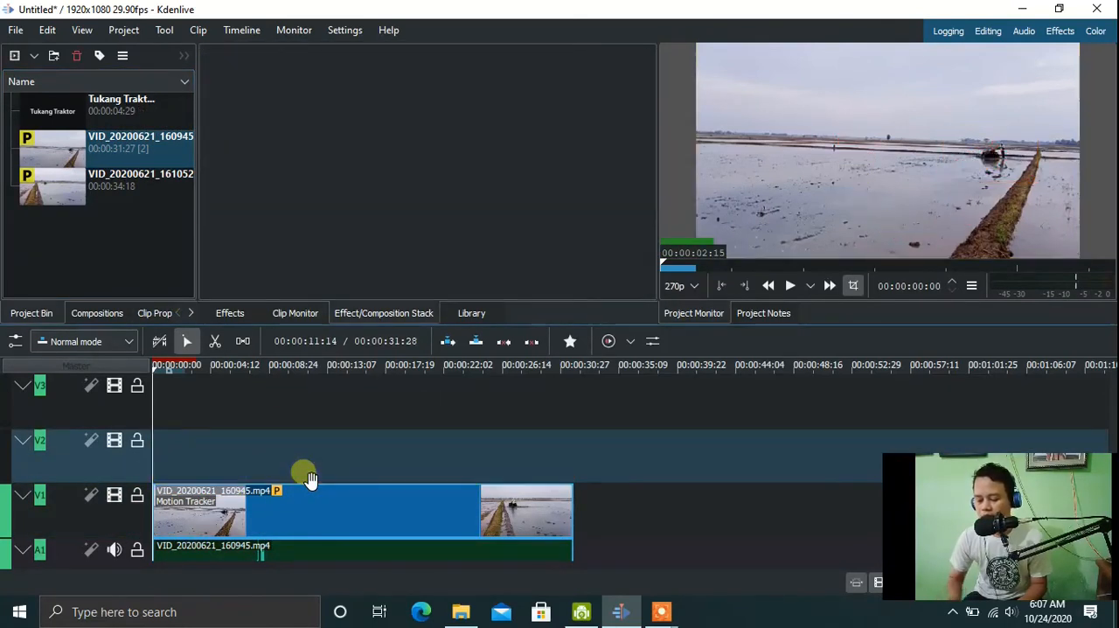
left_click(295, 504)
key("Delete")
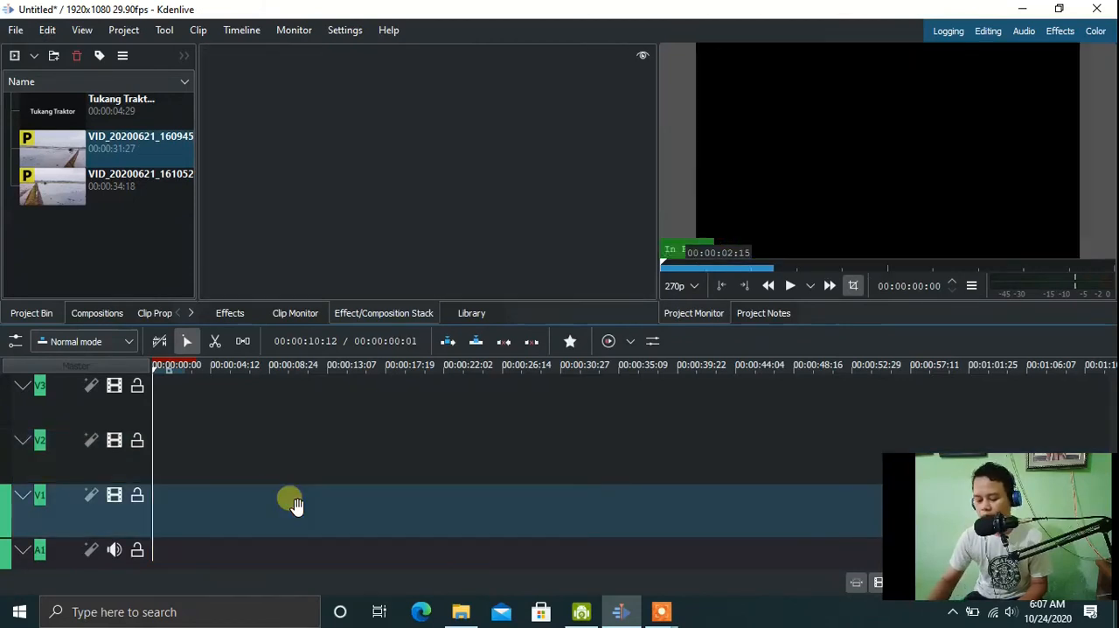
Place a fresh copy of VID_20200621_160945 at the start of track V1.
left_click_drag(53, 149, 186, 519)
left_click_drag(250, 512, 184, 512)
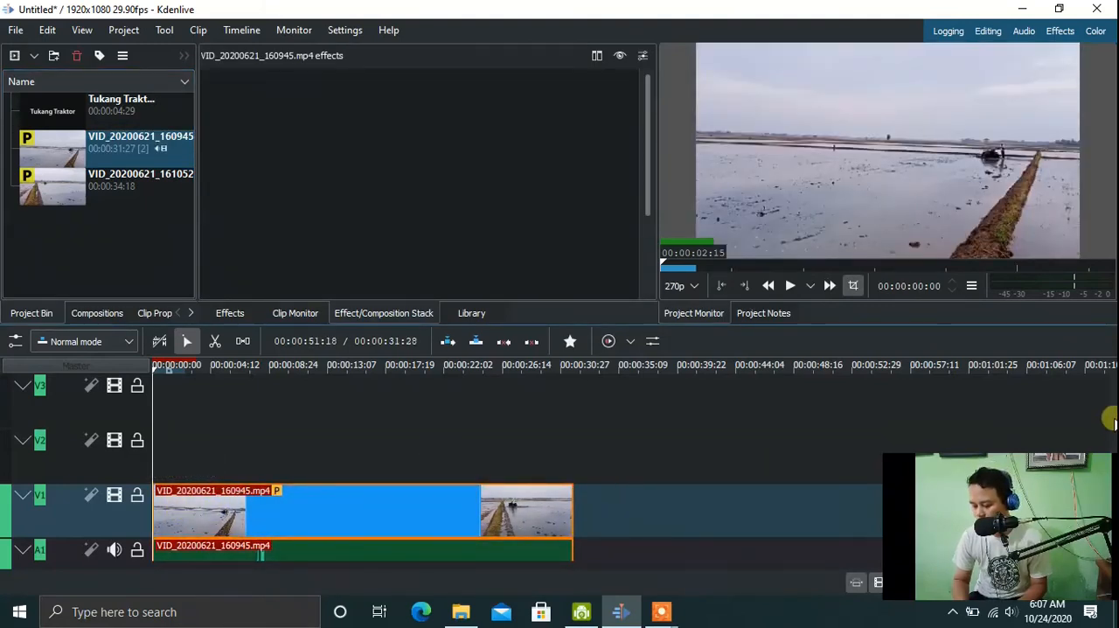
scroll(1110, 450, "down", 2)
scroll(1109, 443, "down", 1)
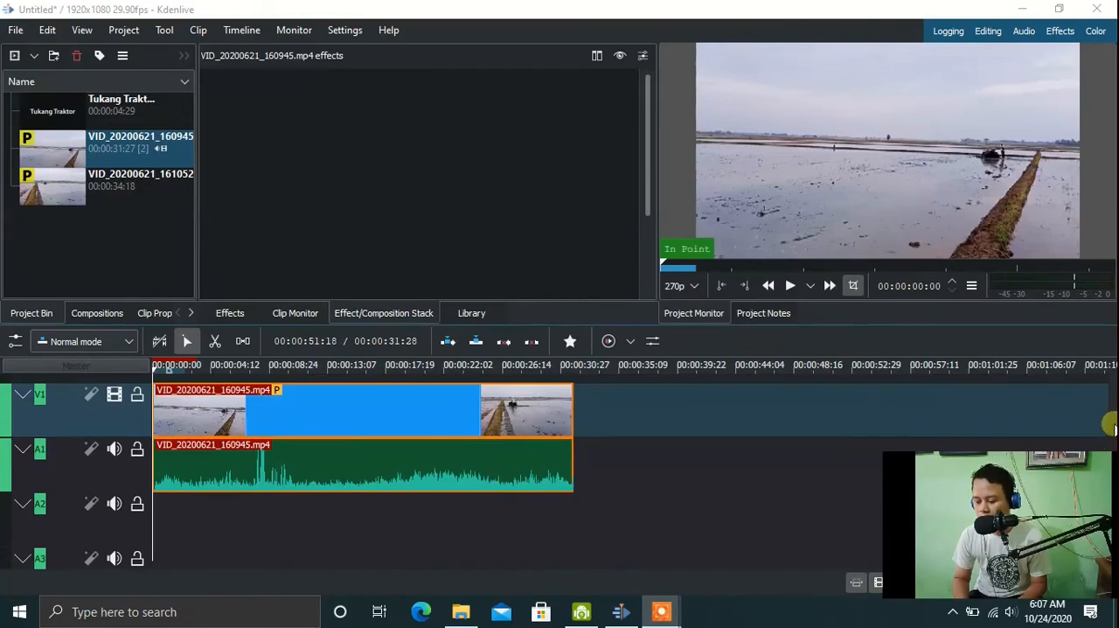
scroll(1109, 418, "up", 3)
scroll(1108, 407, "down", 2)
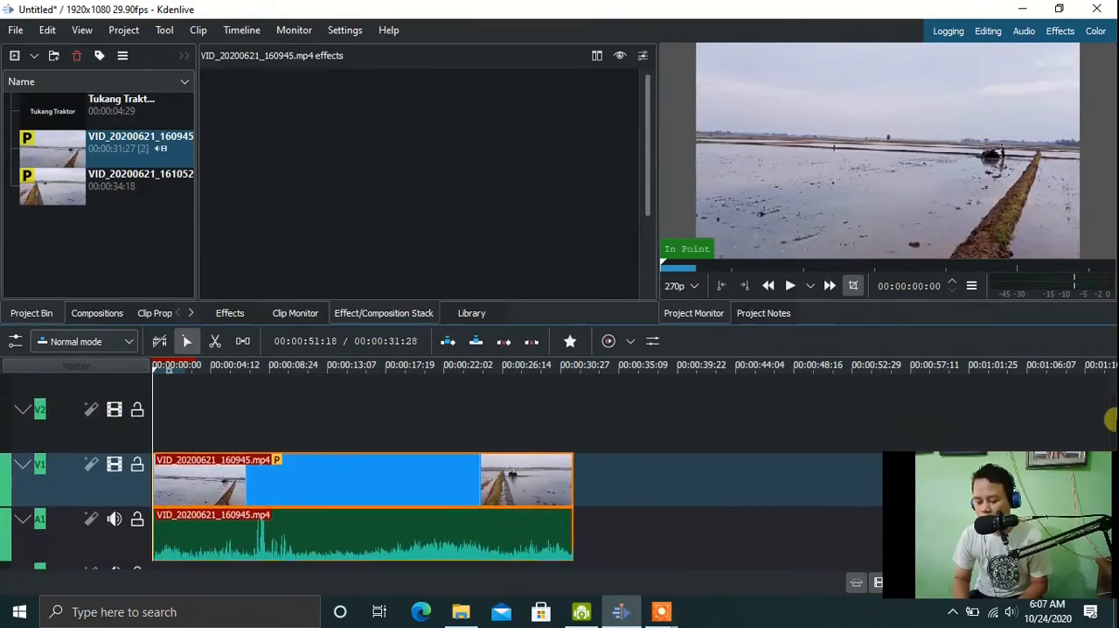
Play the V1 clip to find a cut point and split it with its audio at 00:00:06:10.
left_click(789, 286)
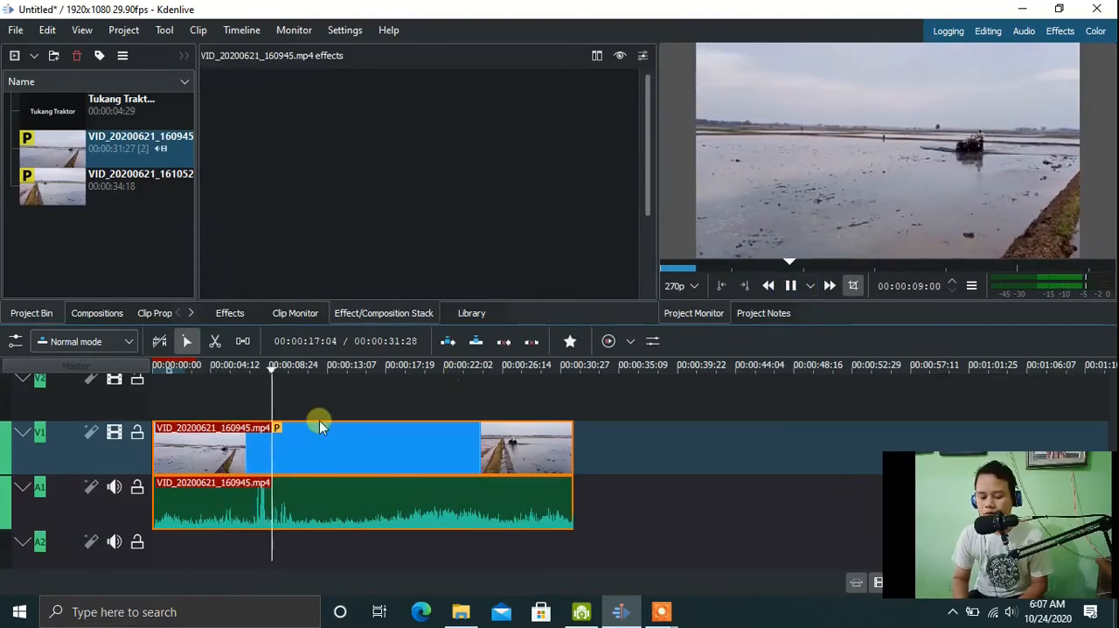
key("space")
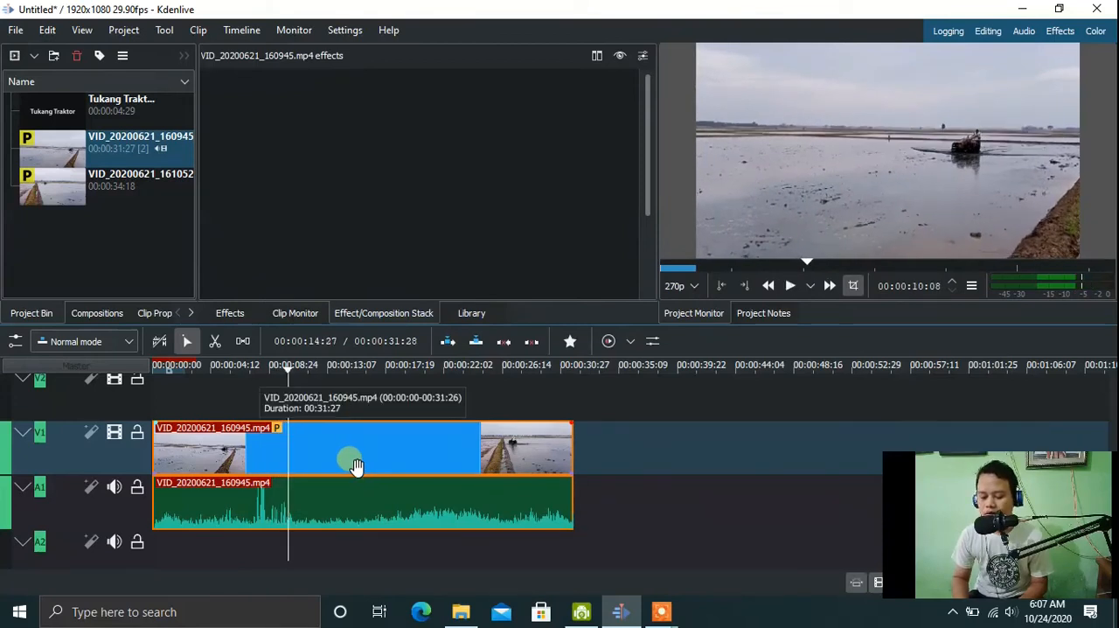
left_click_drag(290, 371, 238, 370)
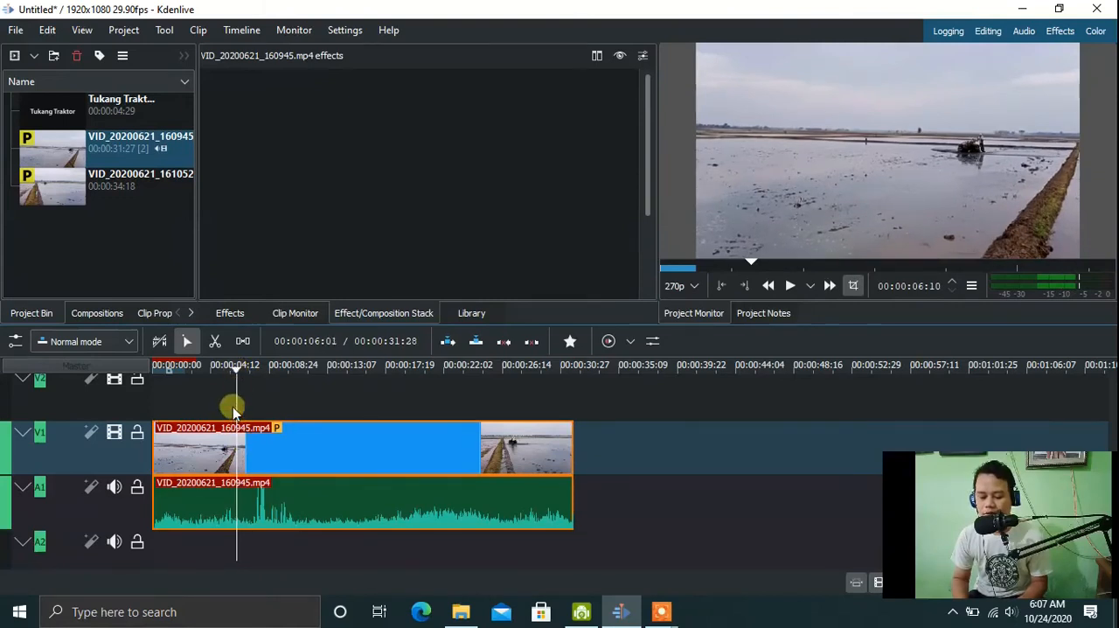
left_click(215, 341)
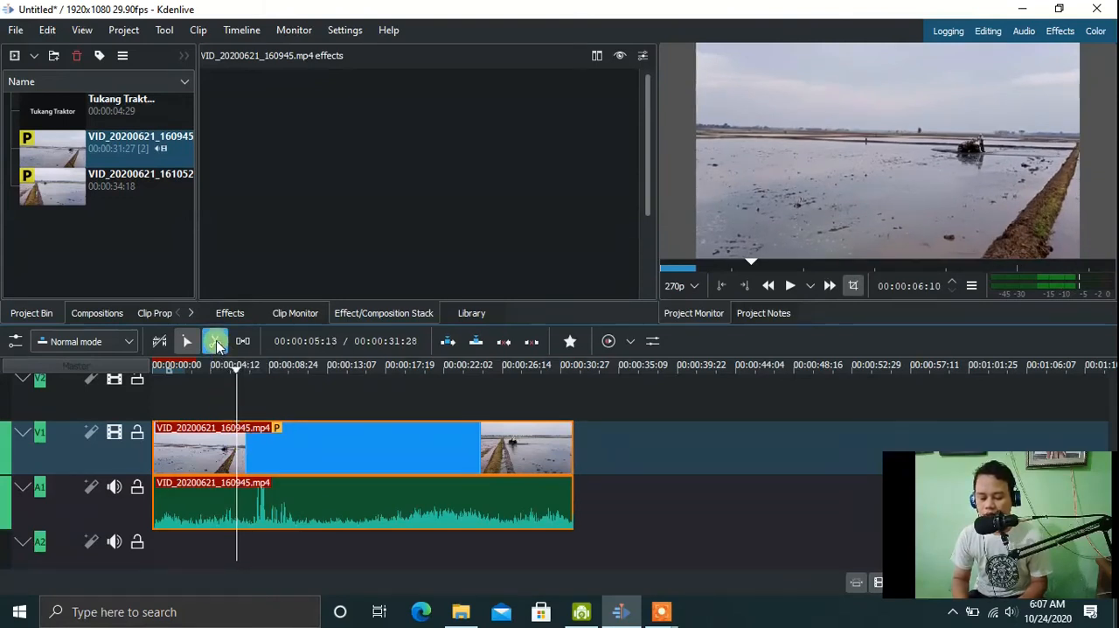
left_click(241, 495)
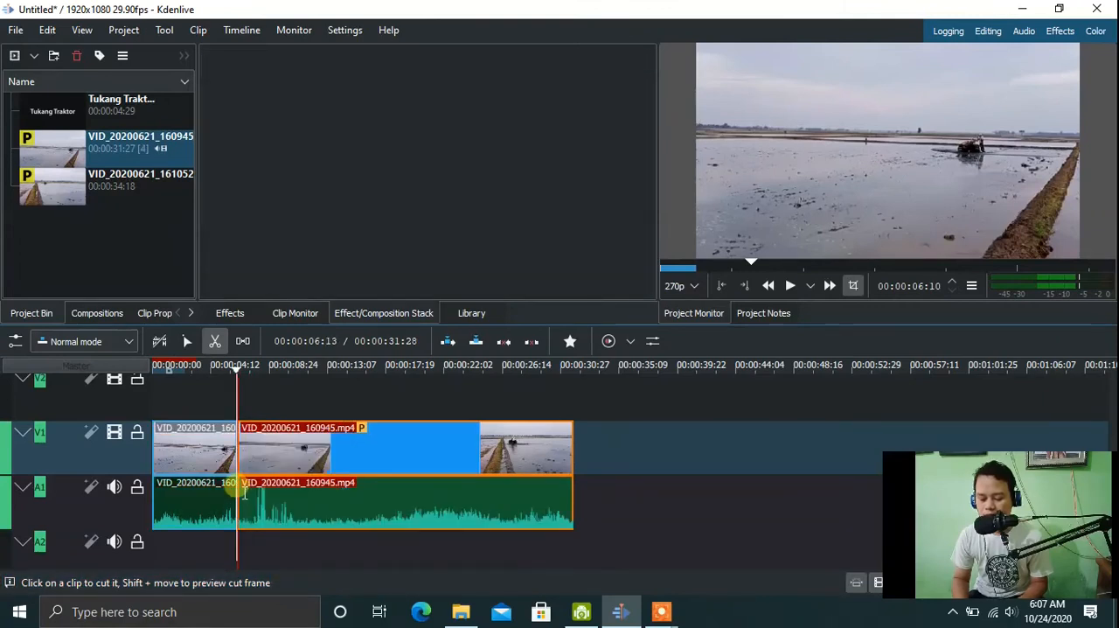
Delete the clip section before the cut and select the remaining part on V1.
left_click(187, 342)
left_click(195, 441)
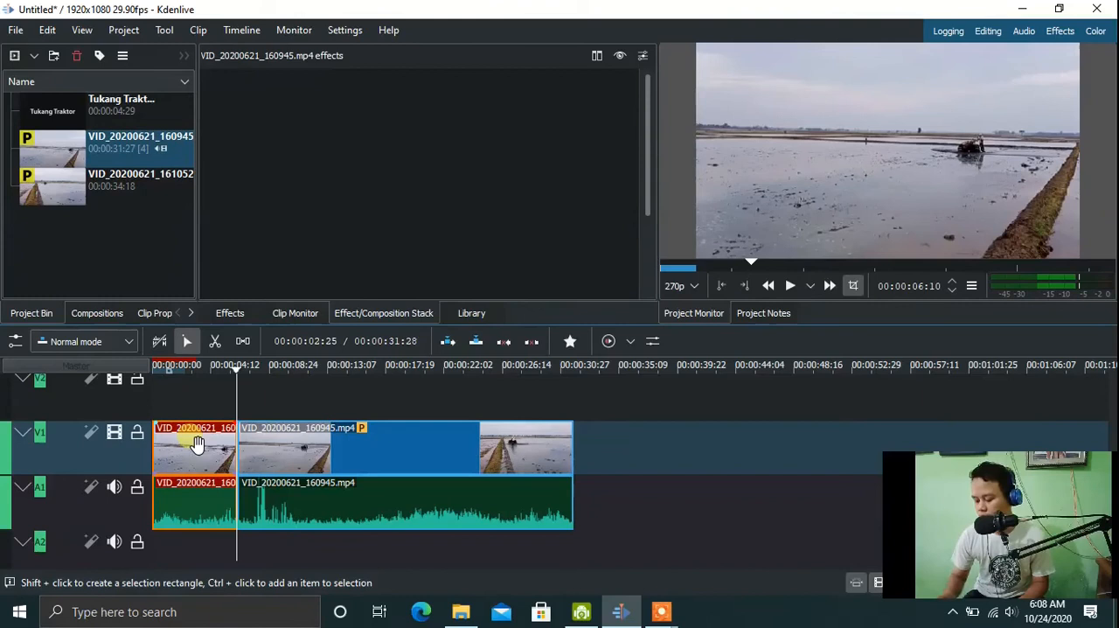
key("Delete")
left_click(354, 469)
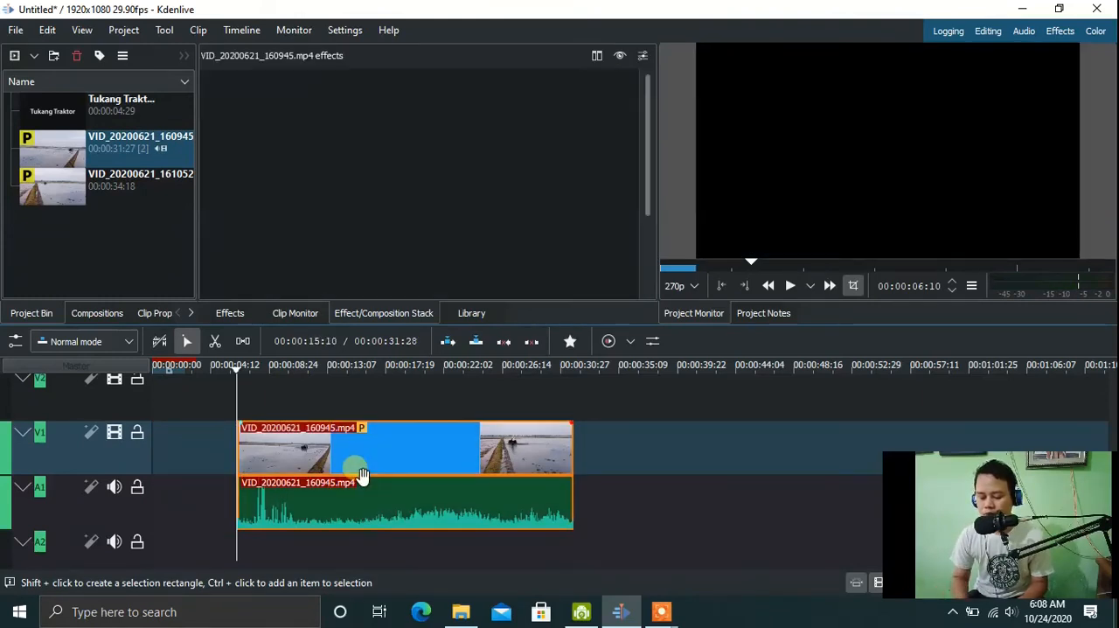
Split the V1 clip with its audio at about 00:00:13:11 and delete the section after the cut.
left_click(329, 371)
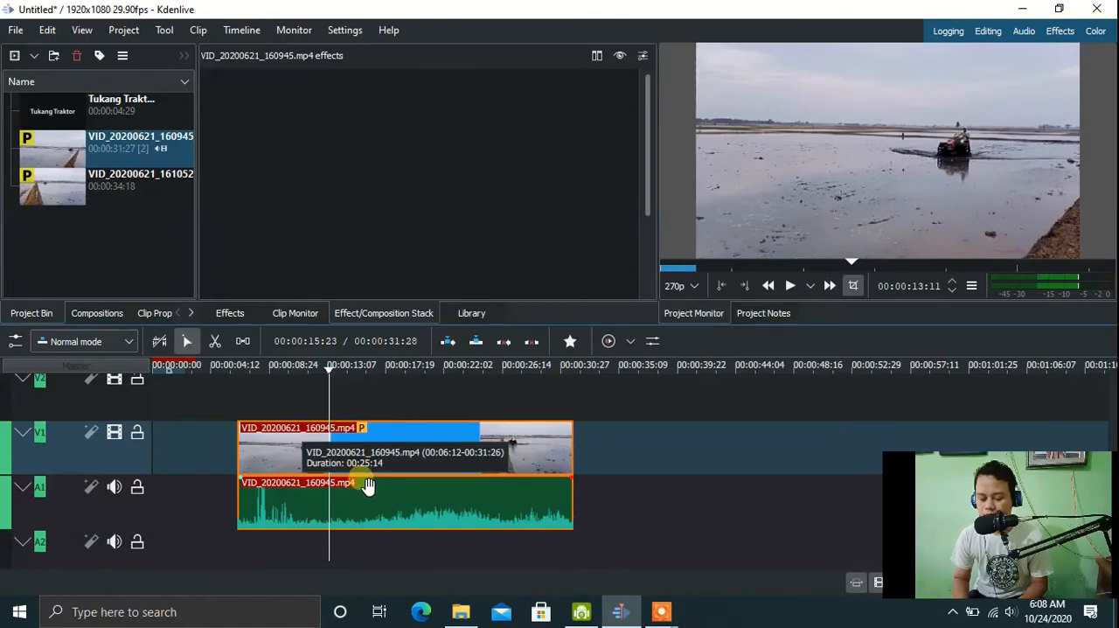
left_click(215, 342)
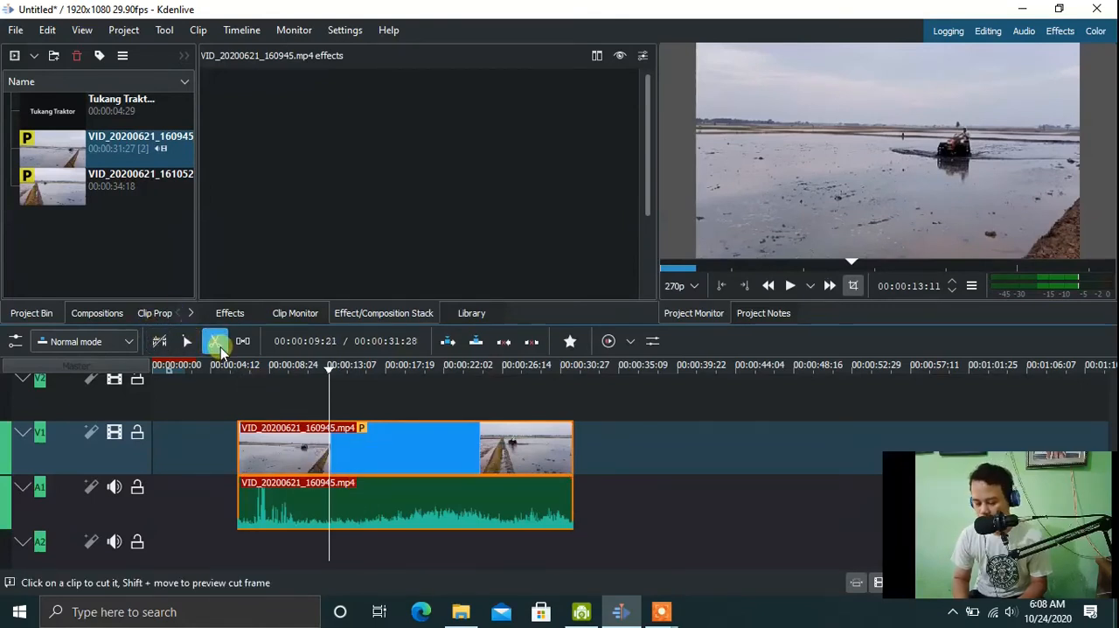
left_click(335, 463)
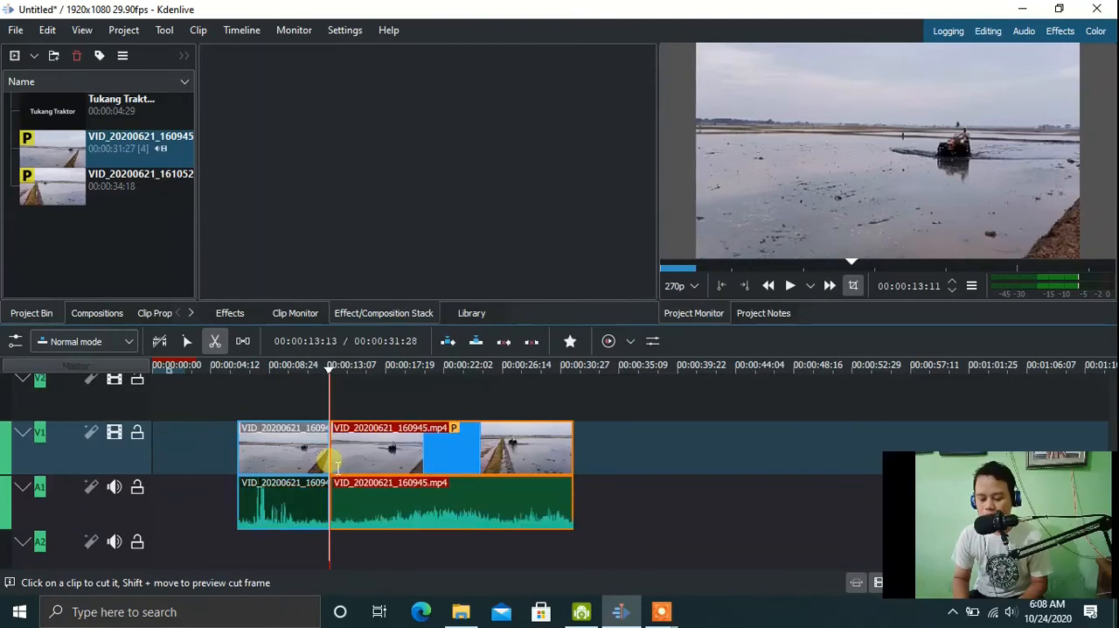
left_click(186, 341)
left_click(395, 472)
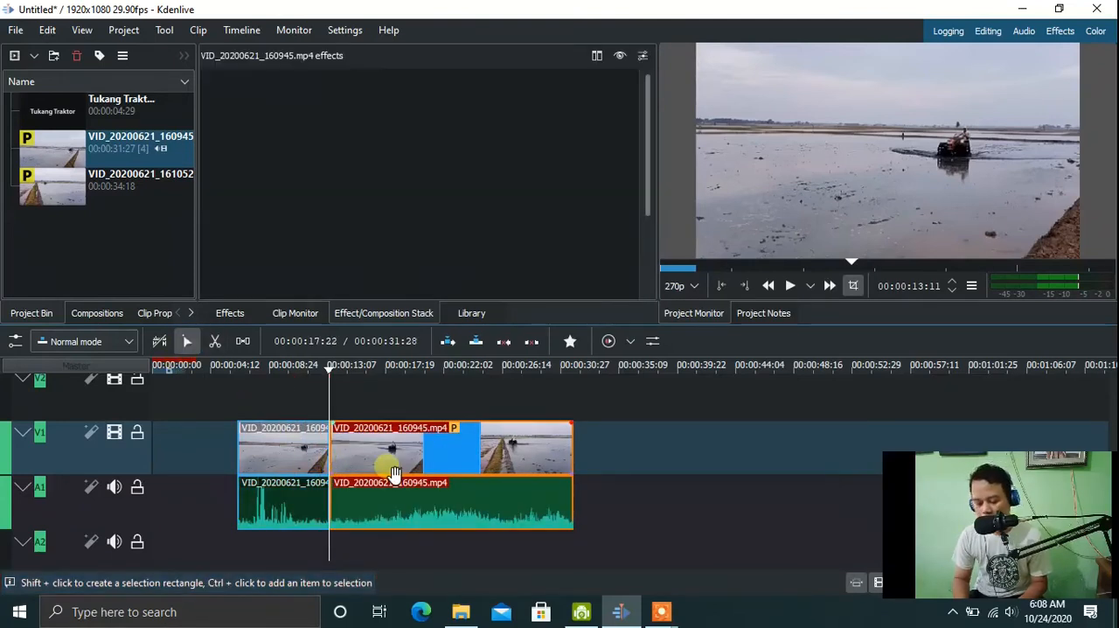
key("Delete")
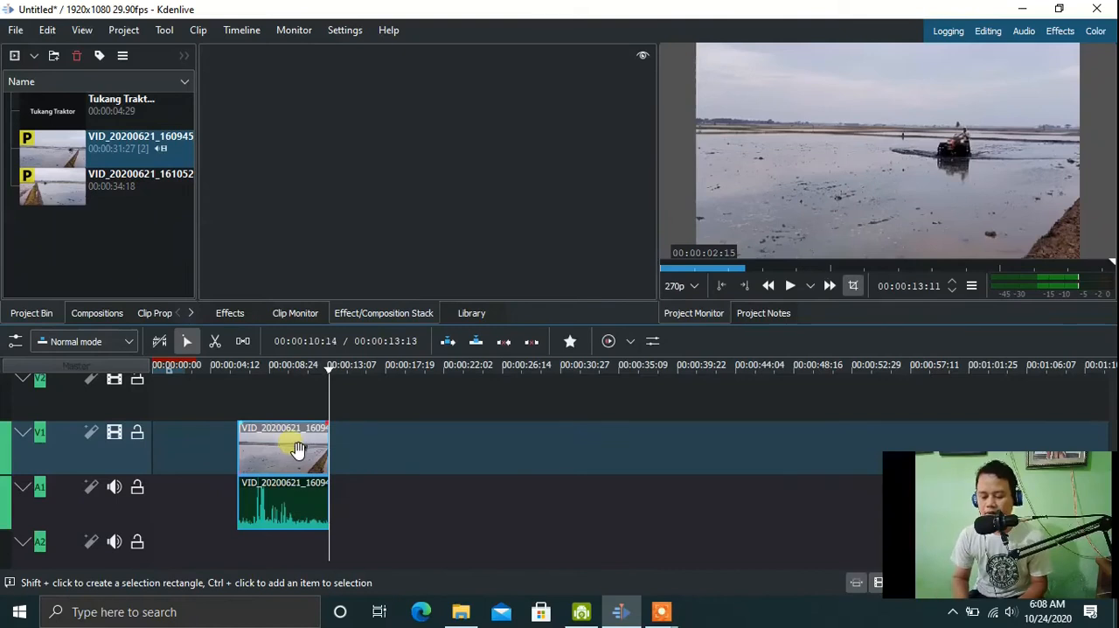
Move the trimmed clip with its audio to the start of the timeline and play it from the beginning.
left_click_drag(297, 455, 85, 429)
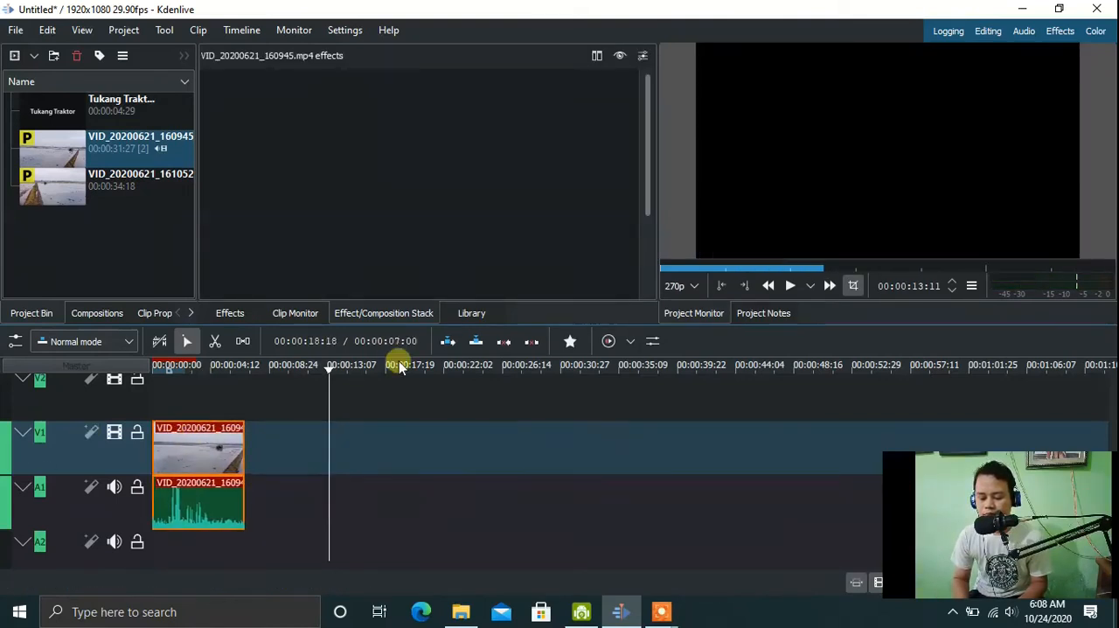
left_click_drag(329, 375, 38, 361)
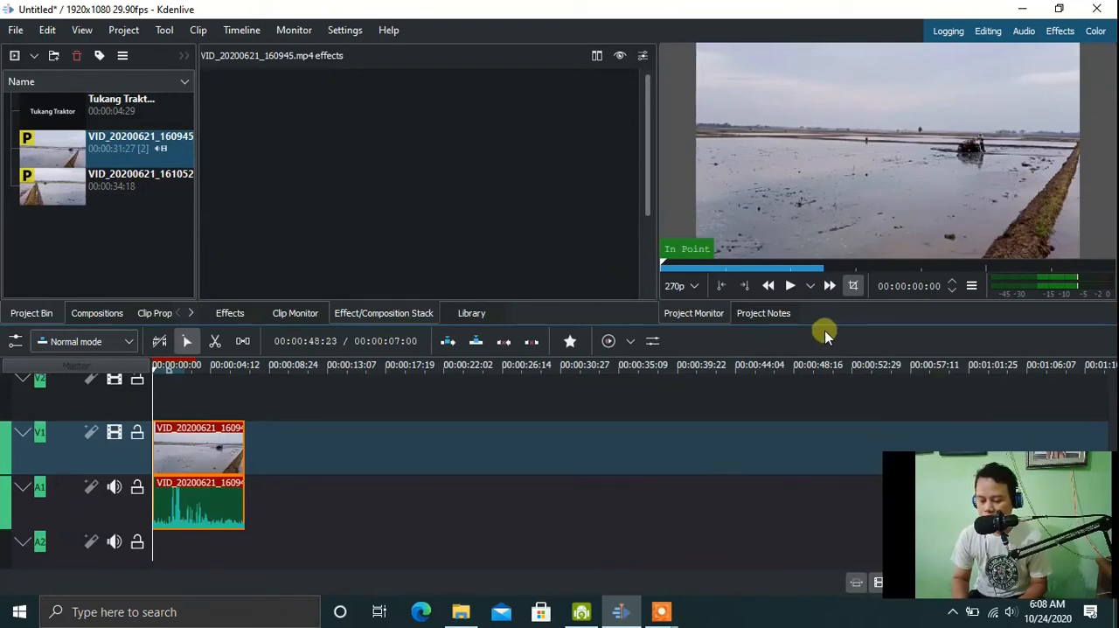
left_click(789, 286)
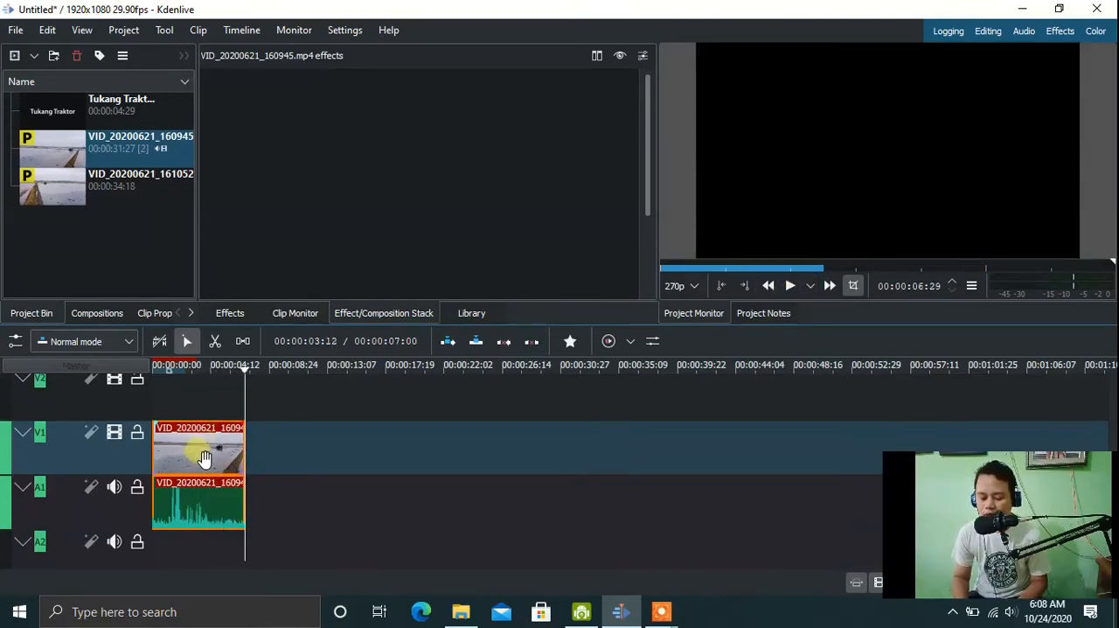
Copy the trimmed clip, paste the duplicate after it on V1, and shift the duplicate closer to the first clip.
right_click(198, 450)
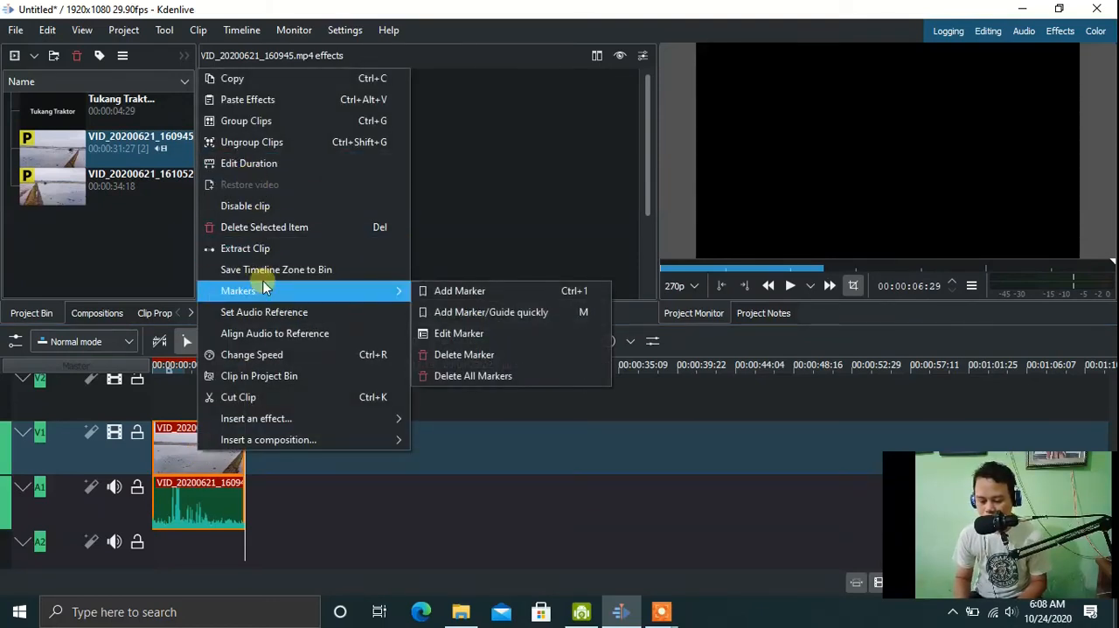
left_click(251, 81)
left_click(286, 450)
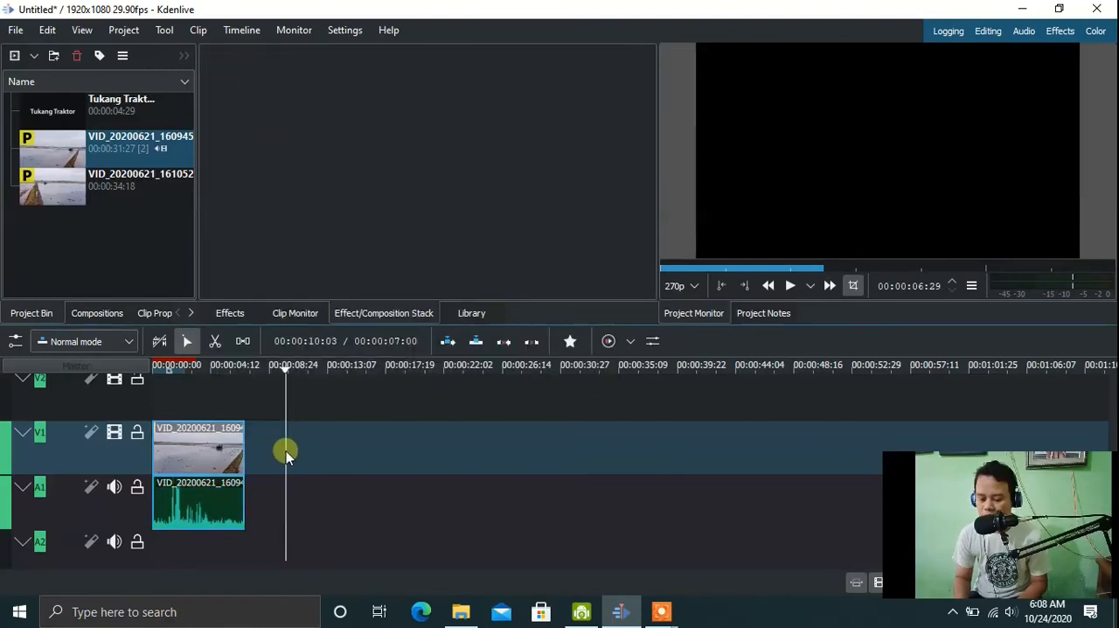
right_click(286, 450)
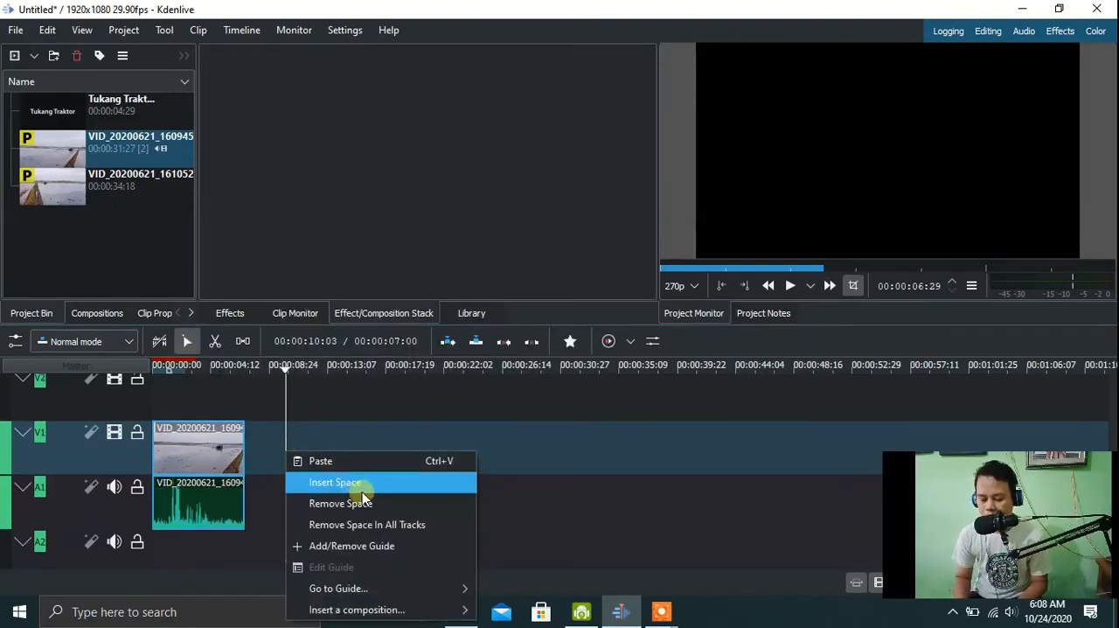
left_click(351, 464)
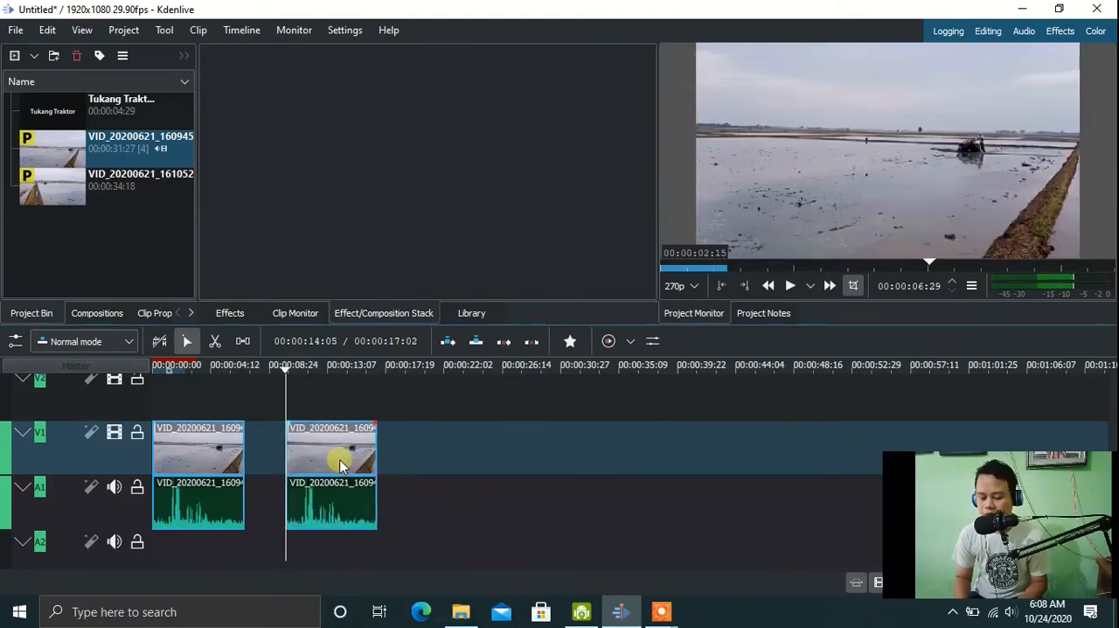
left_click_drag(333, 457, 313, 461)
Set the second clip's speed to 80% without pitch compensation and play the slowed clip from its start.
right_click(310, 454)
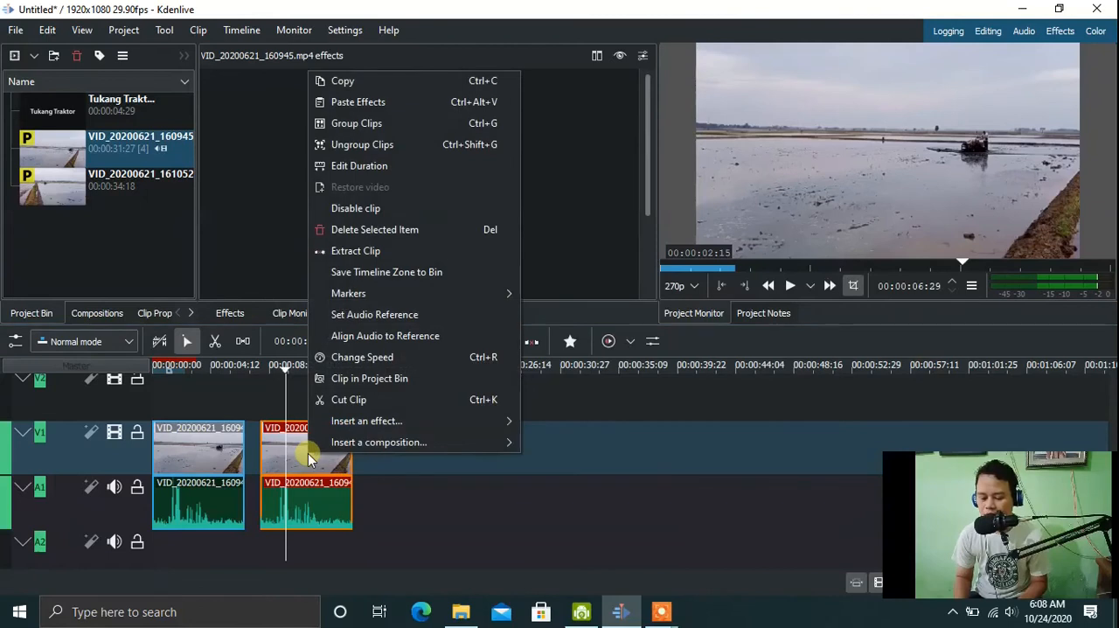
left_click(364, 369)
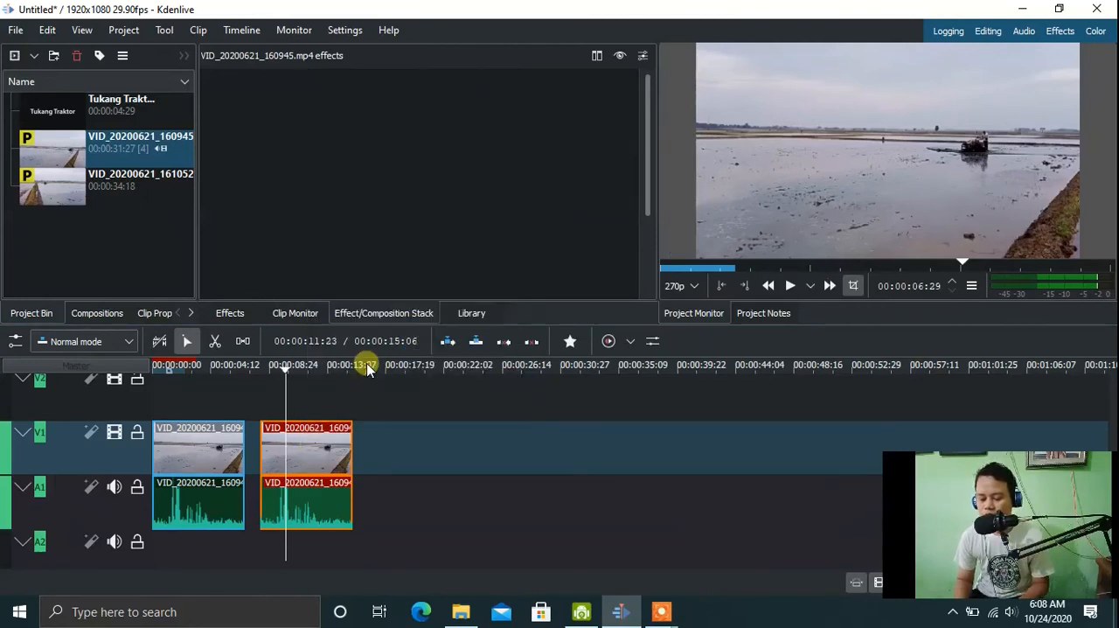
left_click(666, 272)
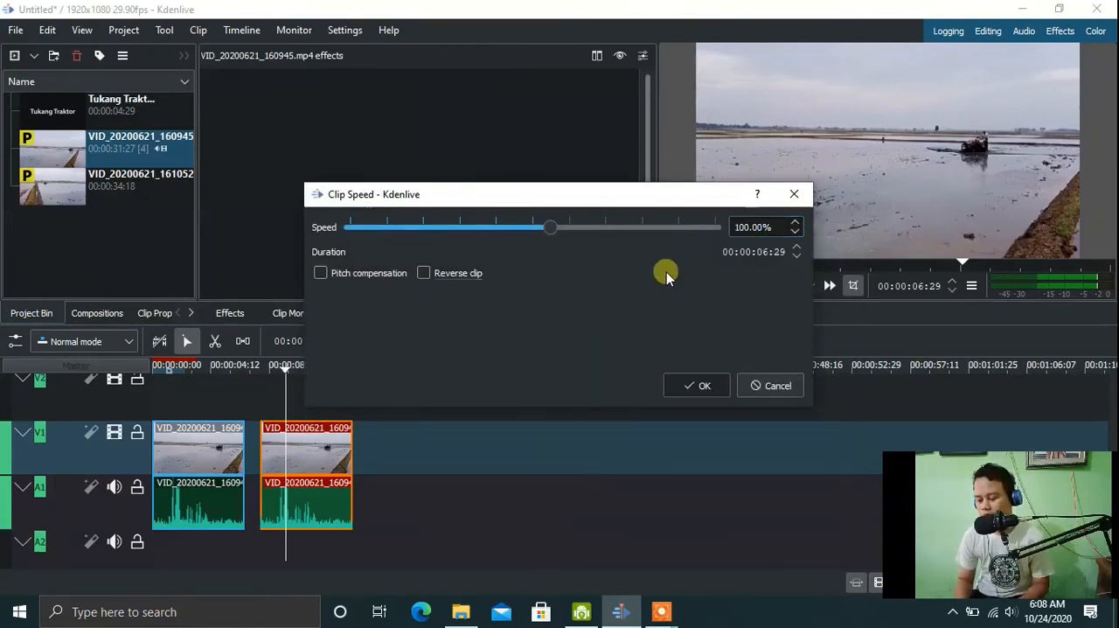
left_click_drag(749, 232, 682, 223)
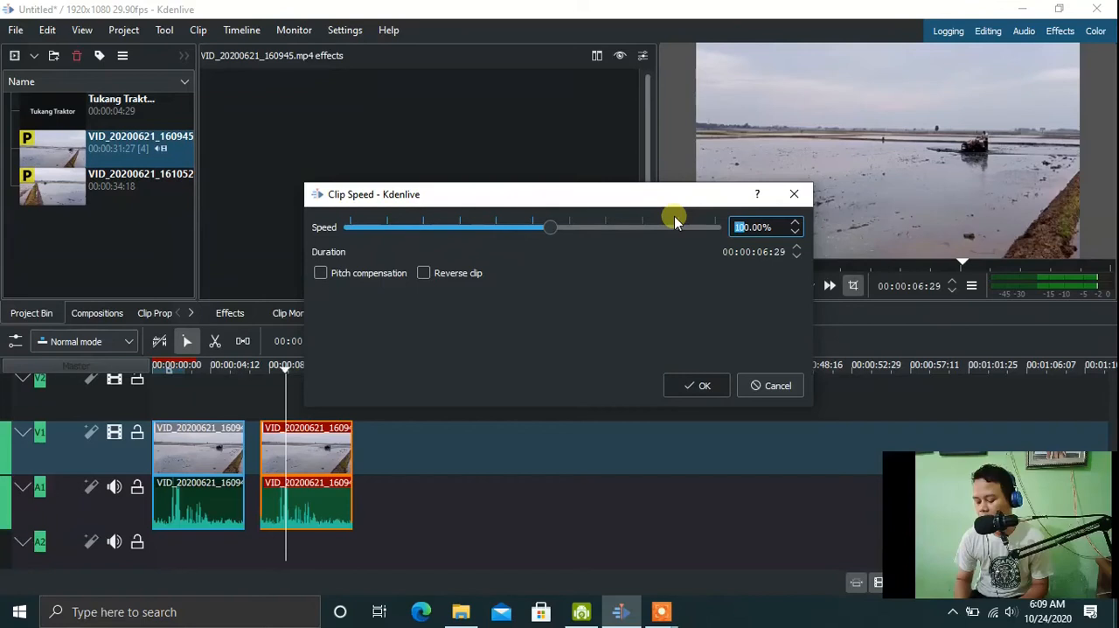
type("8")
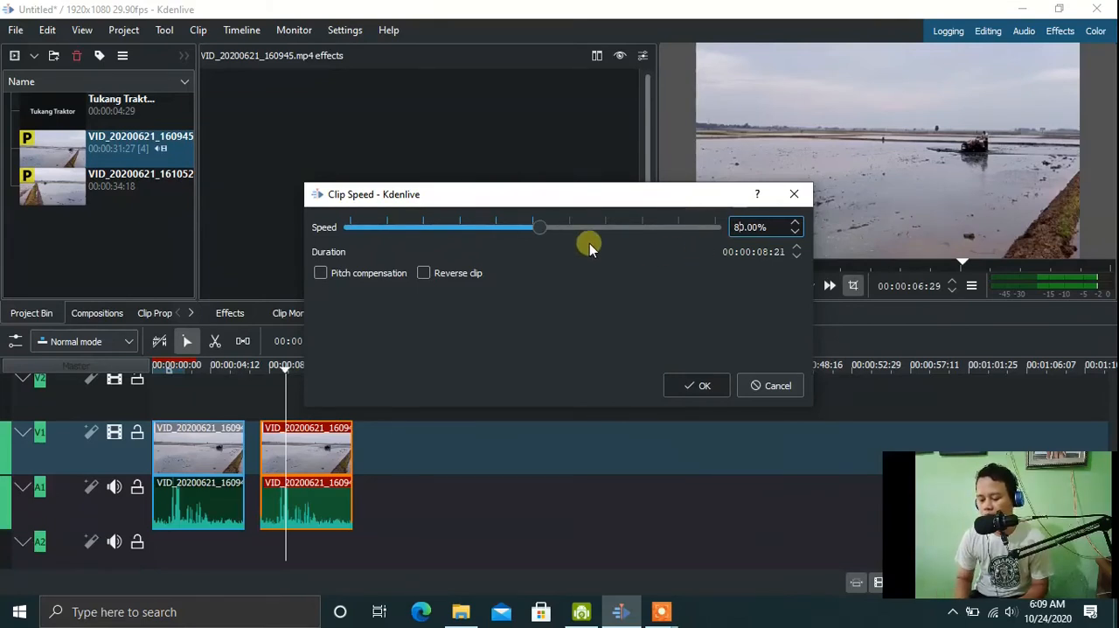
left_click(705, 386)
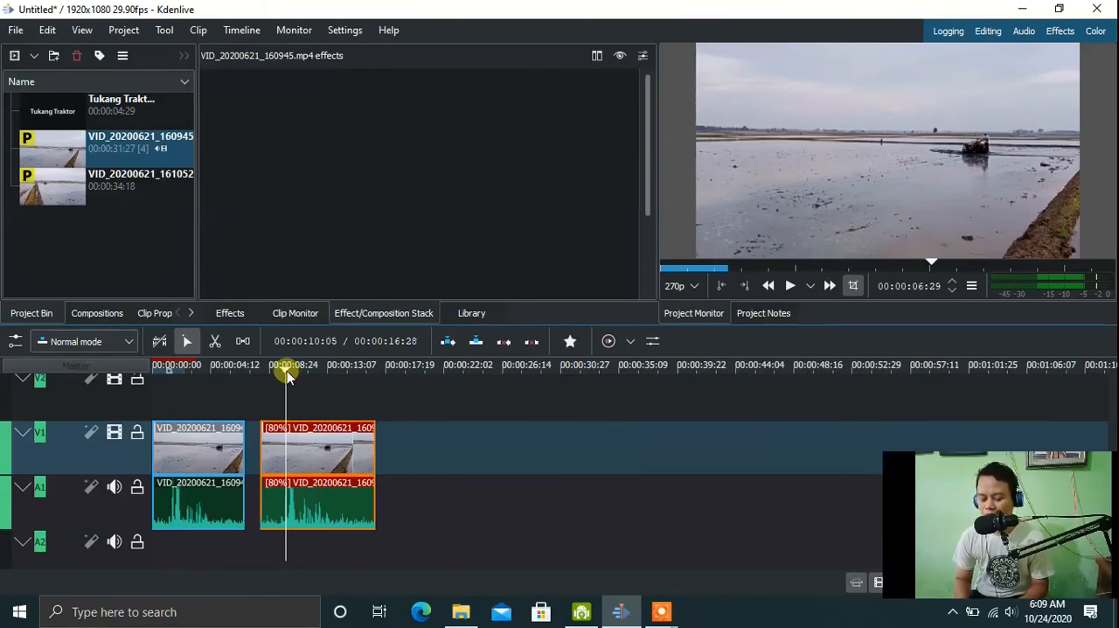
left_click_drag(286, 370, 260, 363)
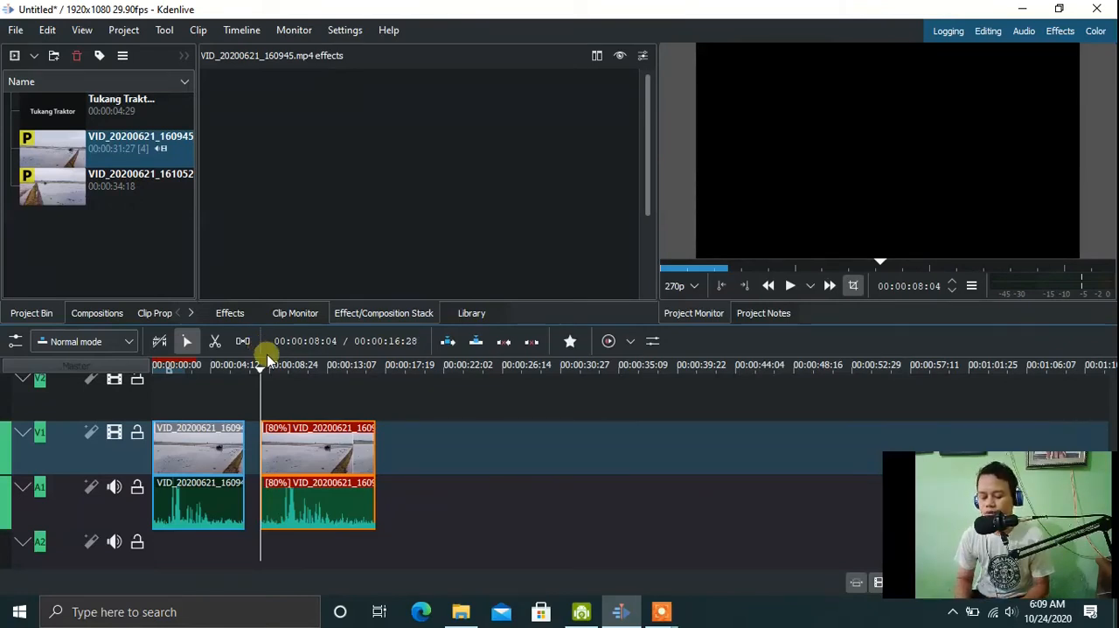
key("space")
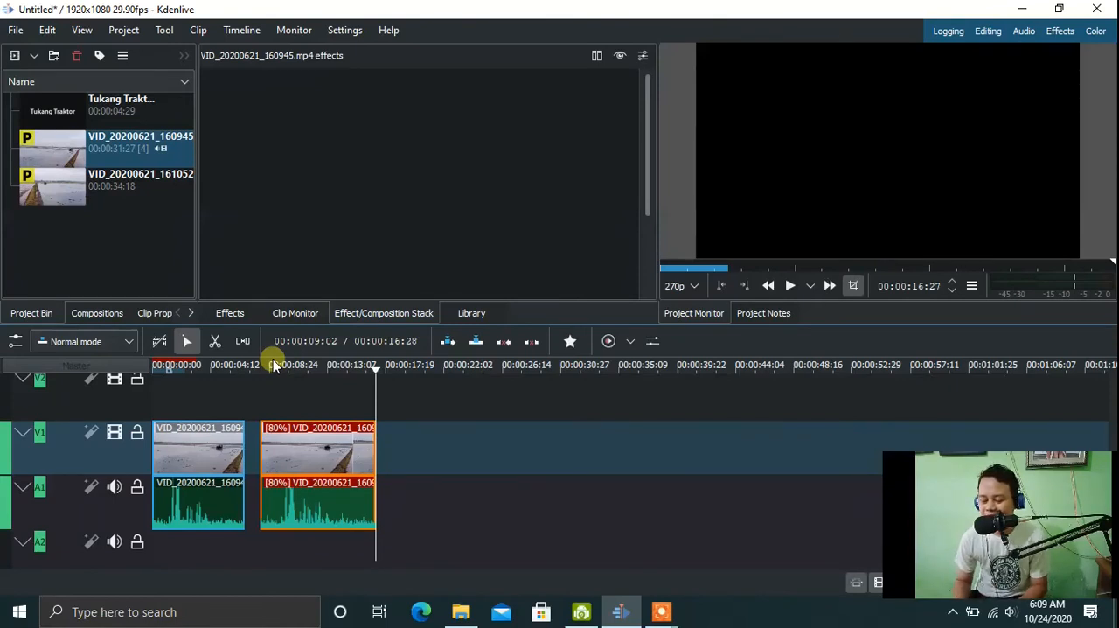
Copy the 80% clip, paste the duplicate further along V1, and shift it closer to the second clip.
right_click(323, 453)
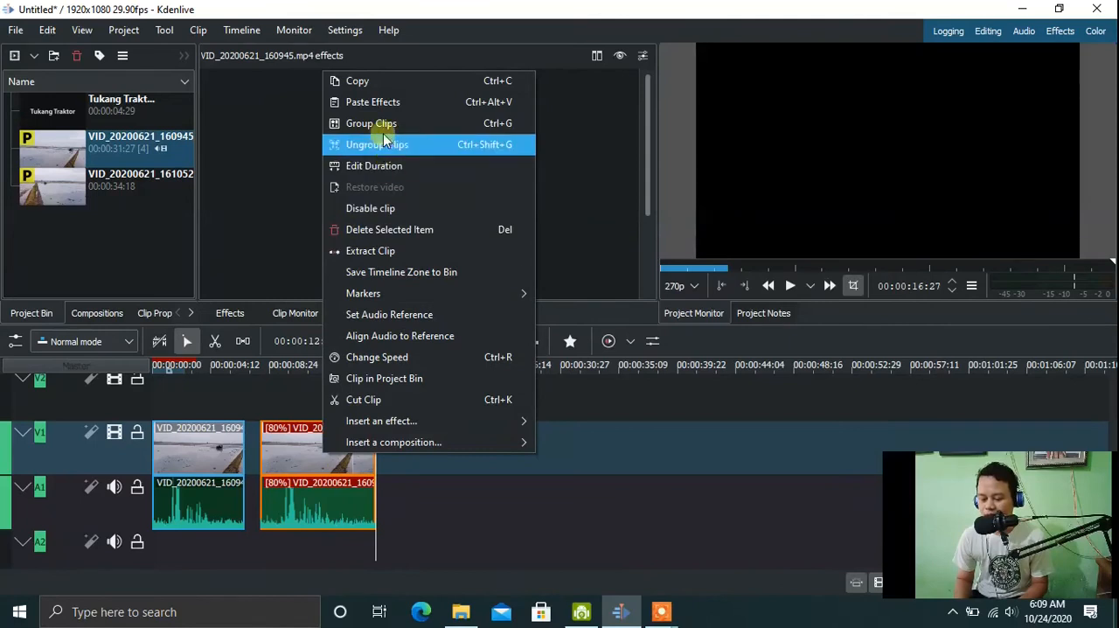
left_click(372, 84)
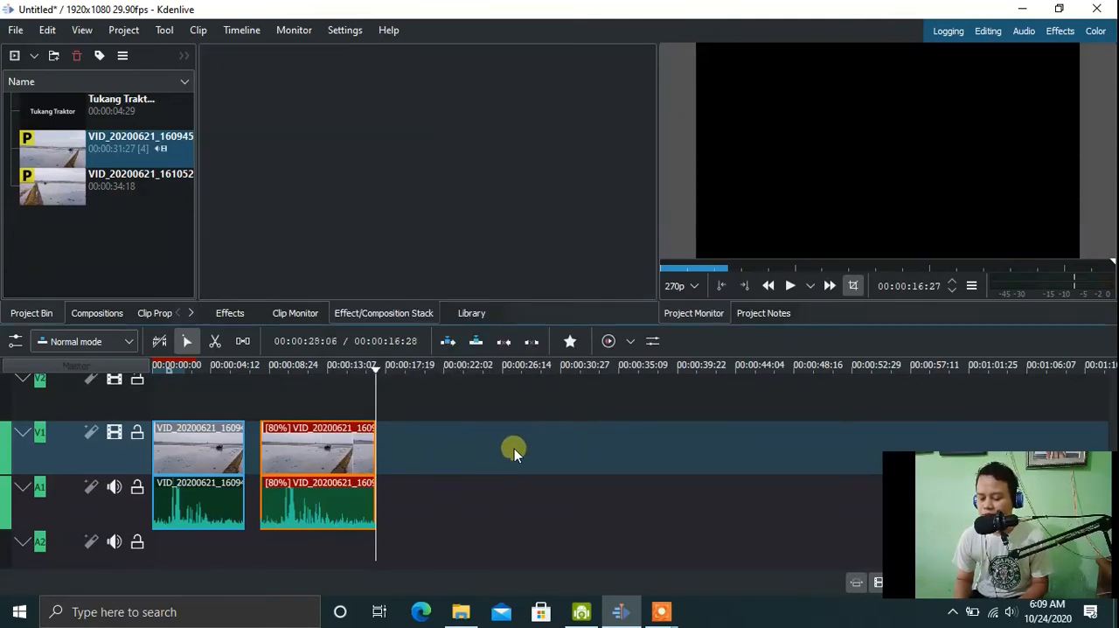
left_click(480, 453)
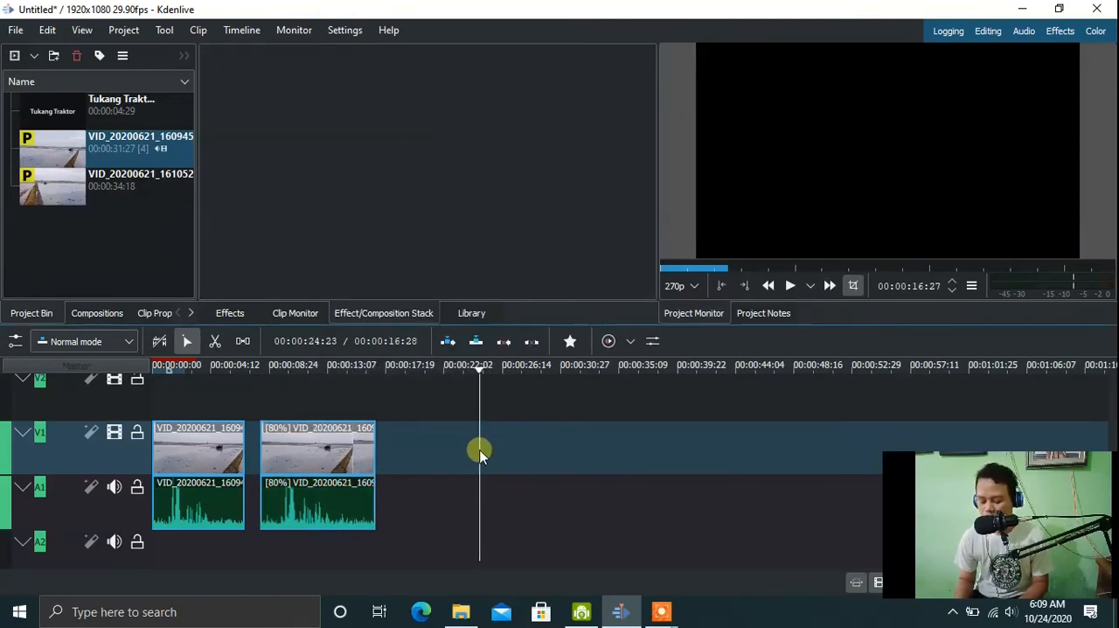
right_click(480, 453)
left_click(490, 458)
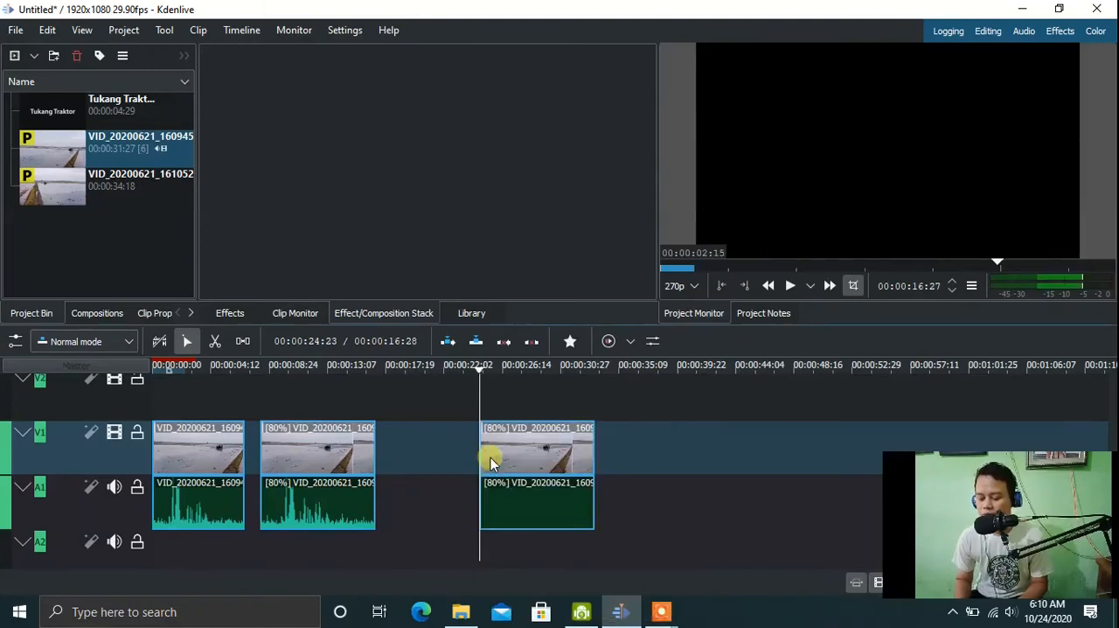
left_click_drag(529, 460, 466, 449)
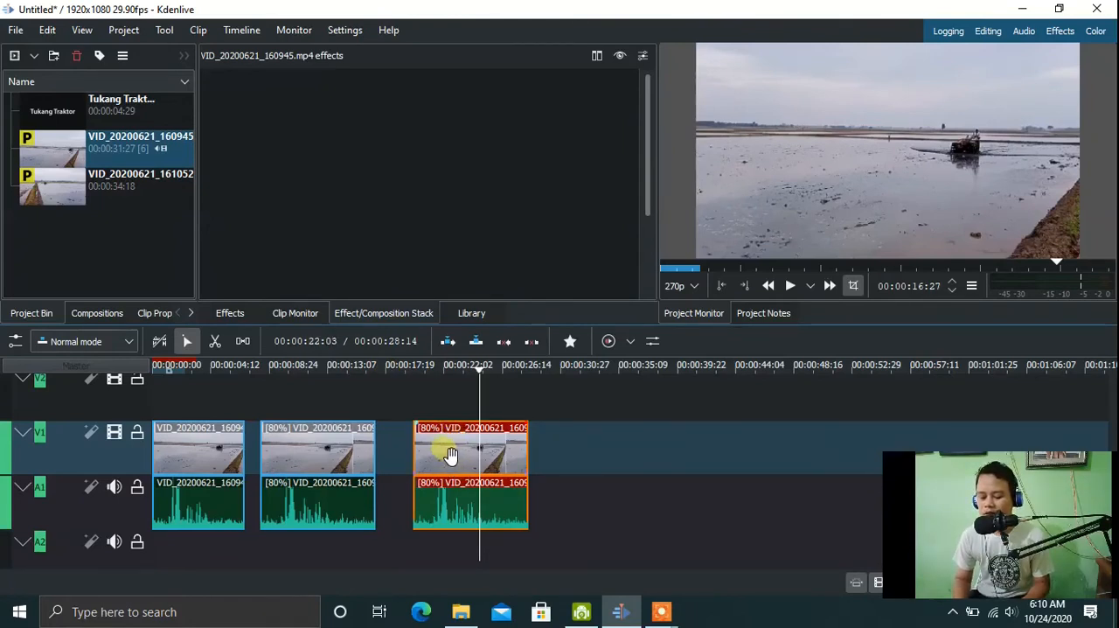
Enable pitch compensation in the third clip's speed settings, keeping 80% speed, and play that clip from its start.
left_click(300, 372)
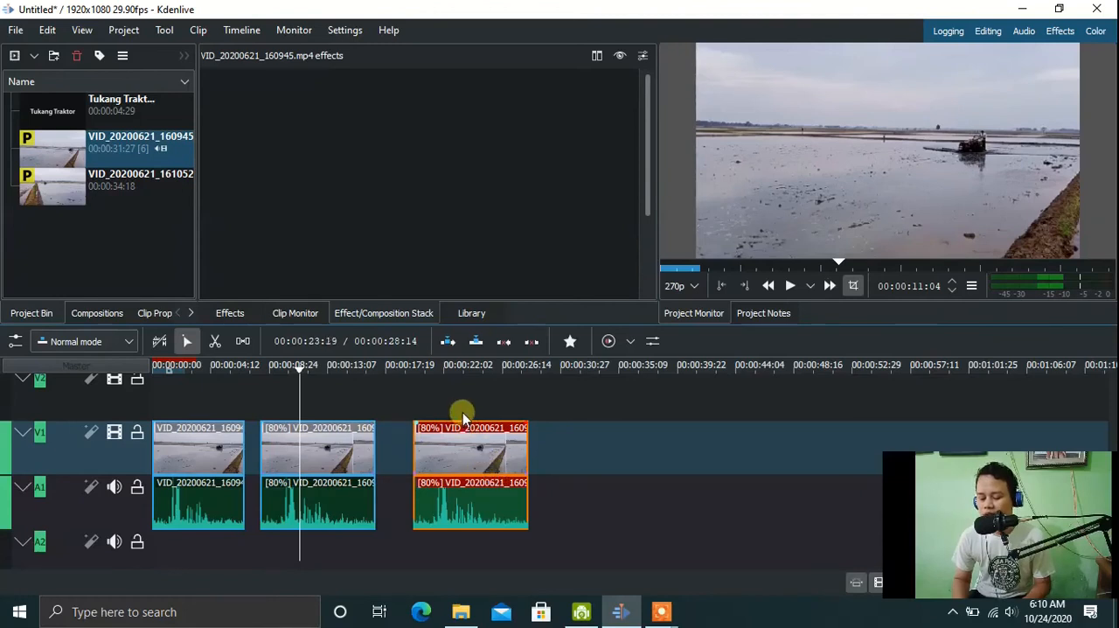
left_click(450, 369)
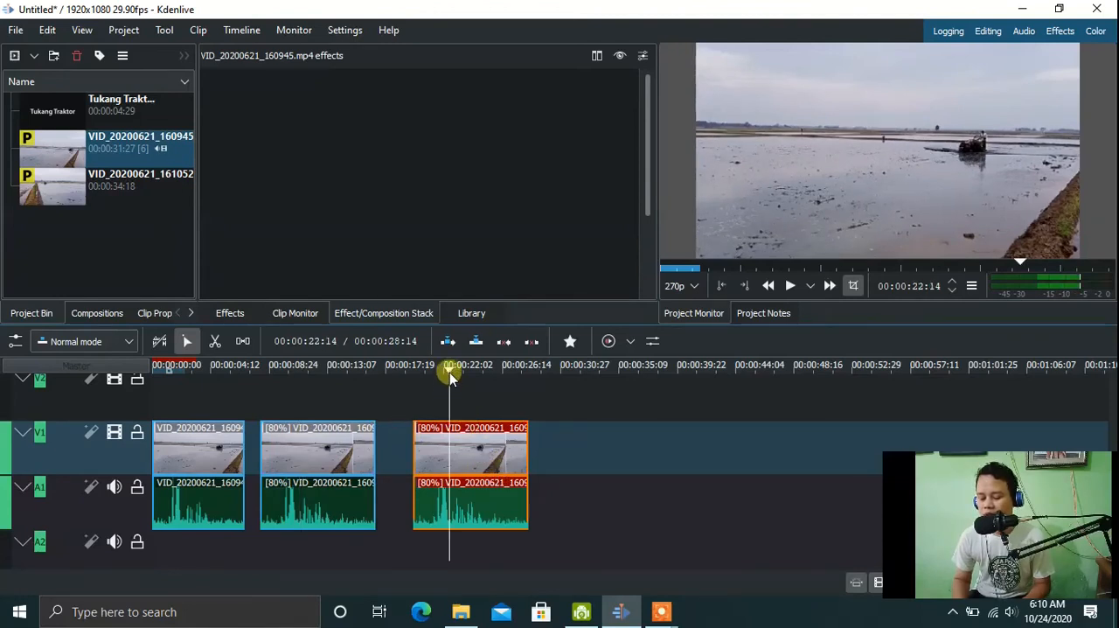
right_click(464, 468)
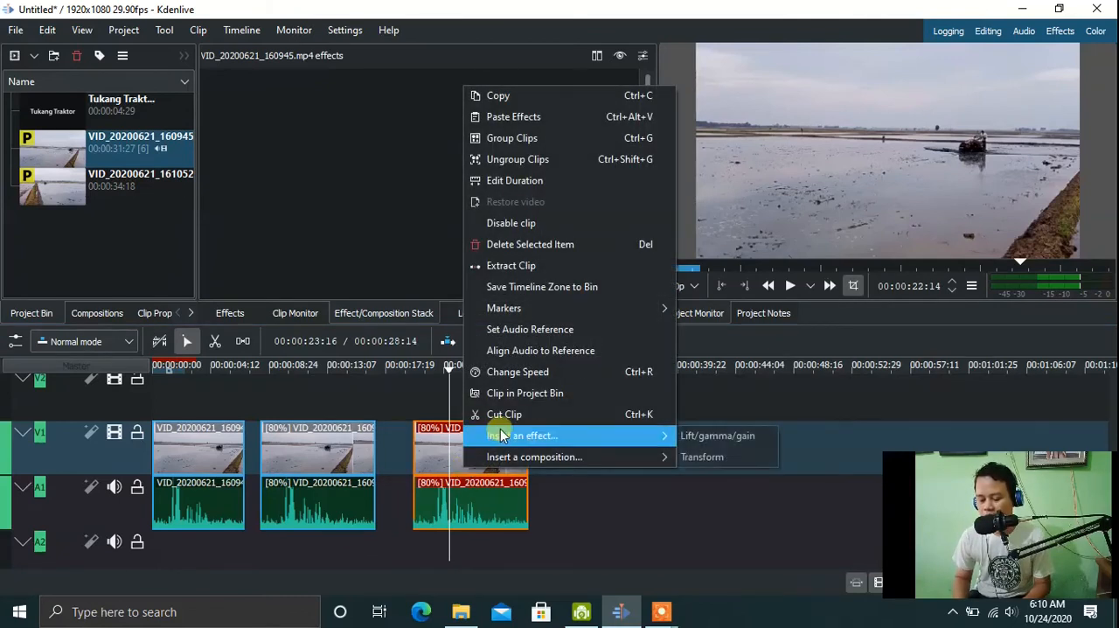
left_click(504, 382)
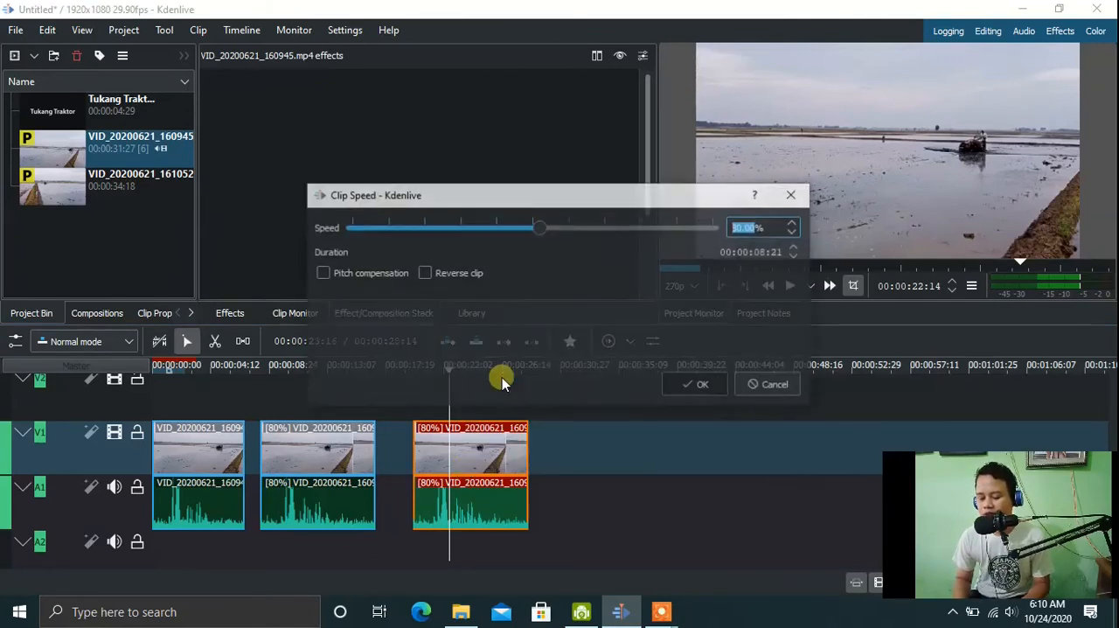
left_click(320, 272)
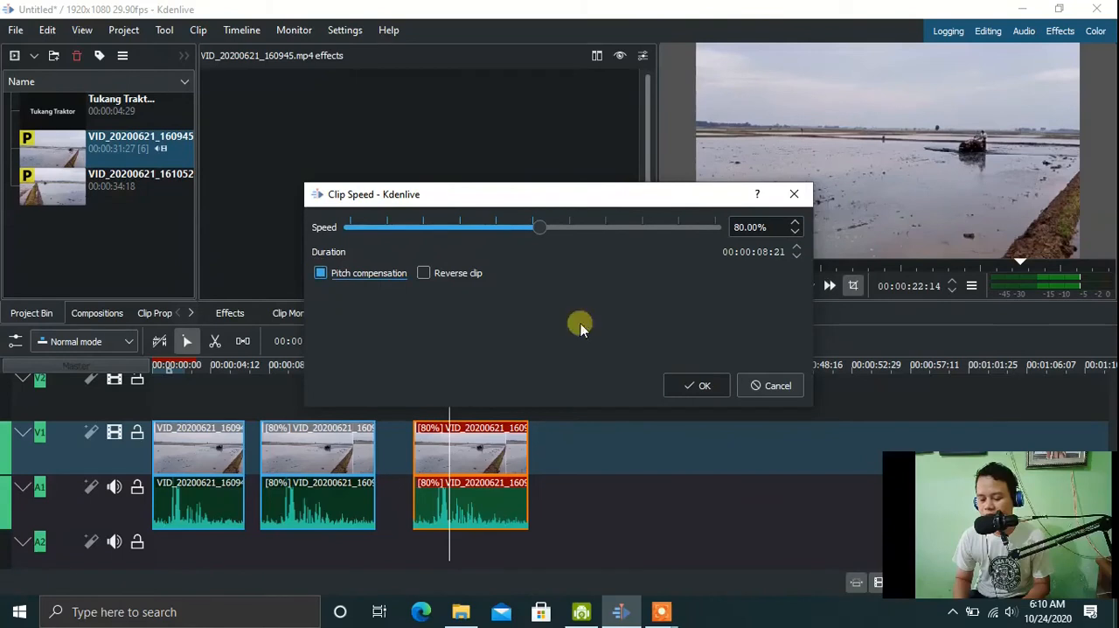
left_click(702, 390)
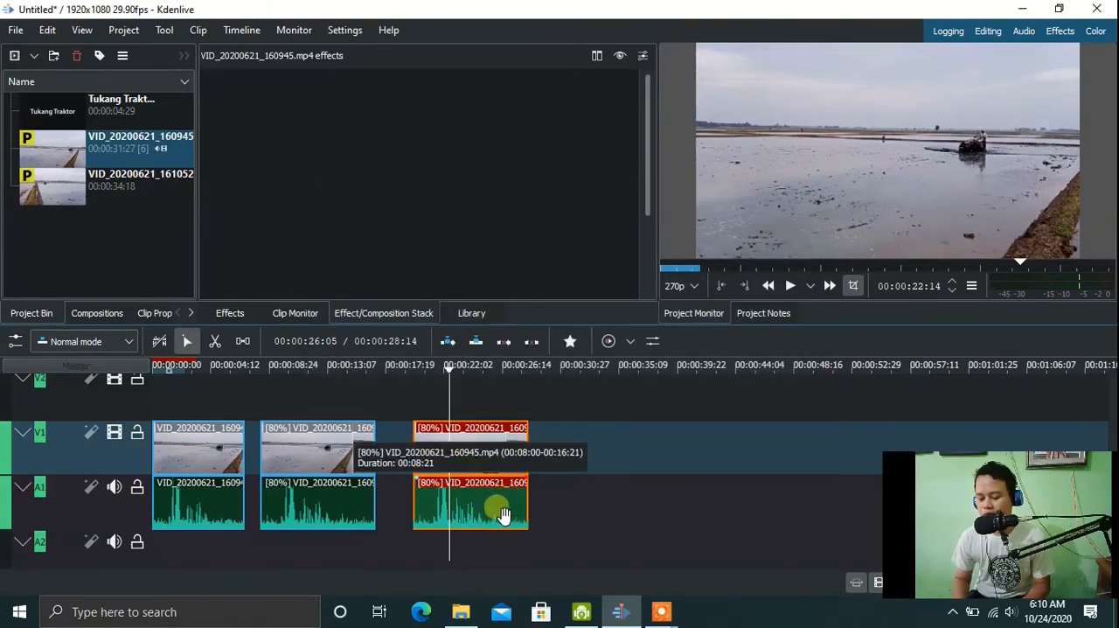
left_click_drag(445, 360, 413, 364)
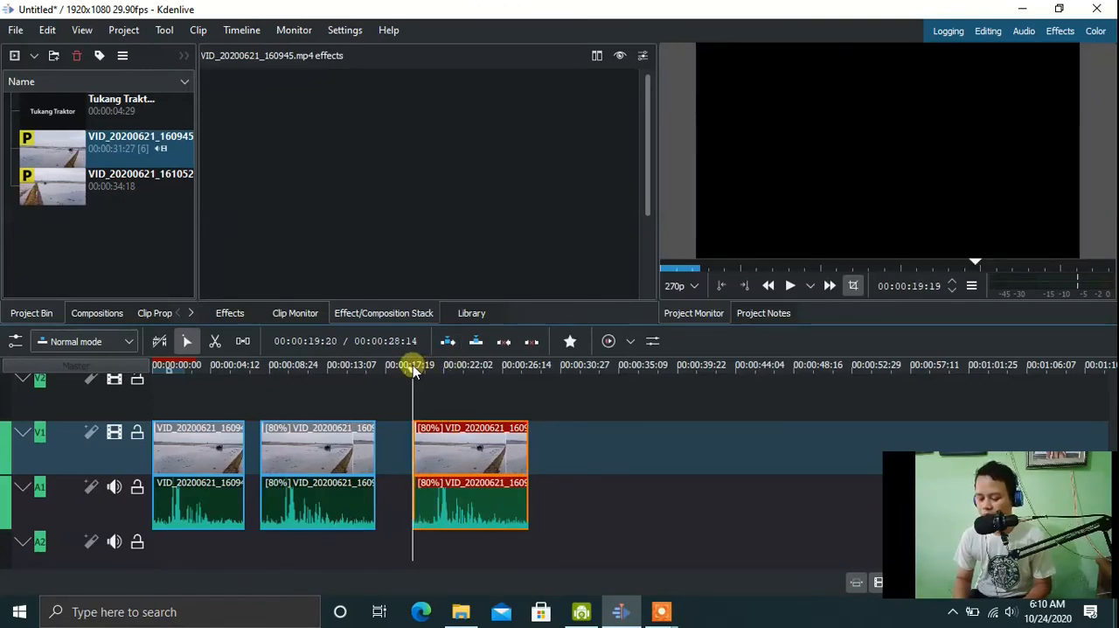
key("space")
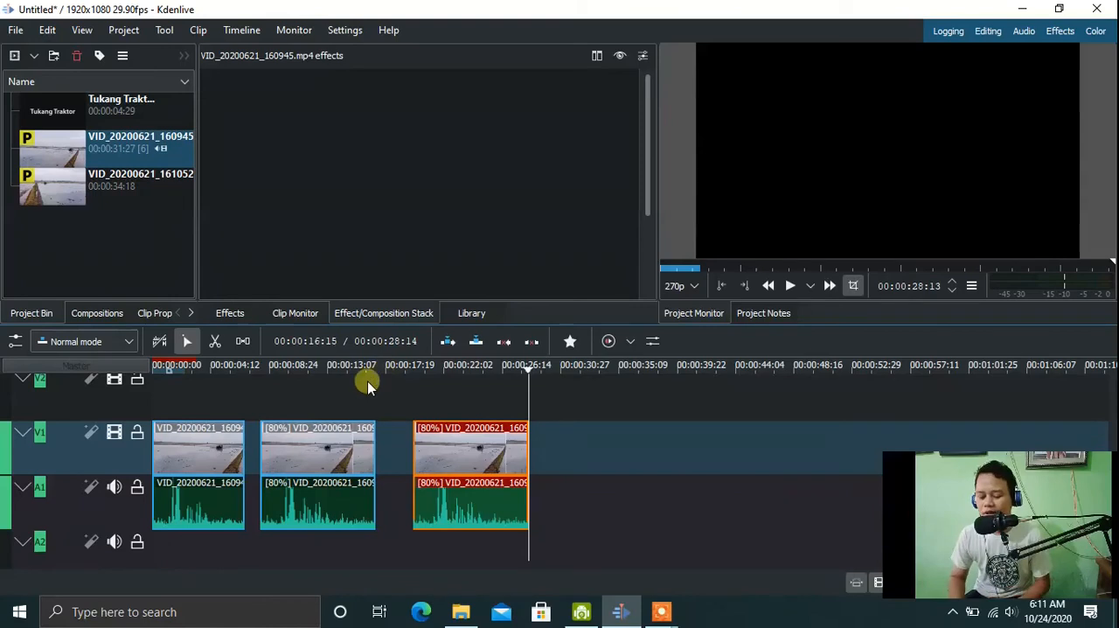
Close the gaps on V1 and A1 so the three clips sit directly one after another.
left_click_drag(444, 465, 425, 466)
left_click_drag(333, 463, 289, 472)
left_click_drag(437, 449, 375, 462)
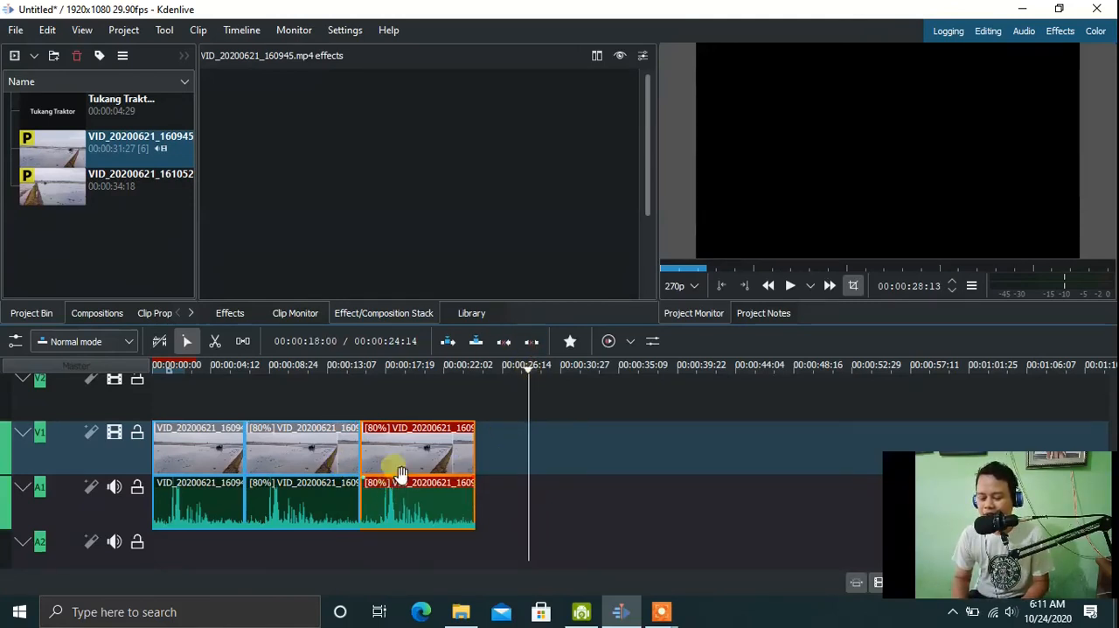
Play the whole sequence from the timeline start to compare the three clips, and return to a frame within the third clip.
left_click(523, 368)
key("Home")
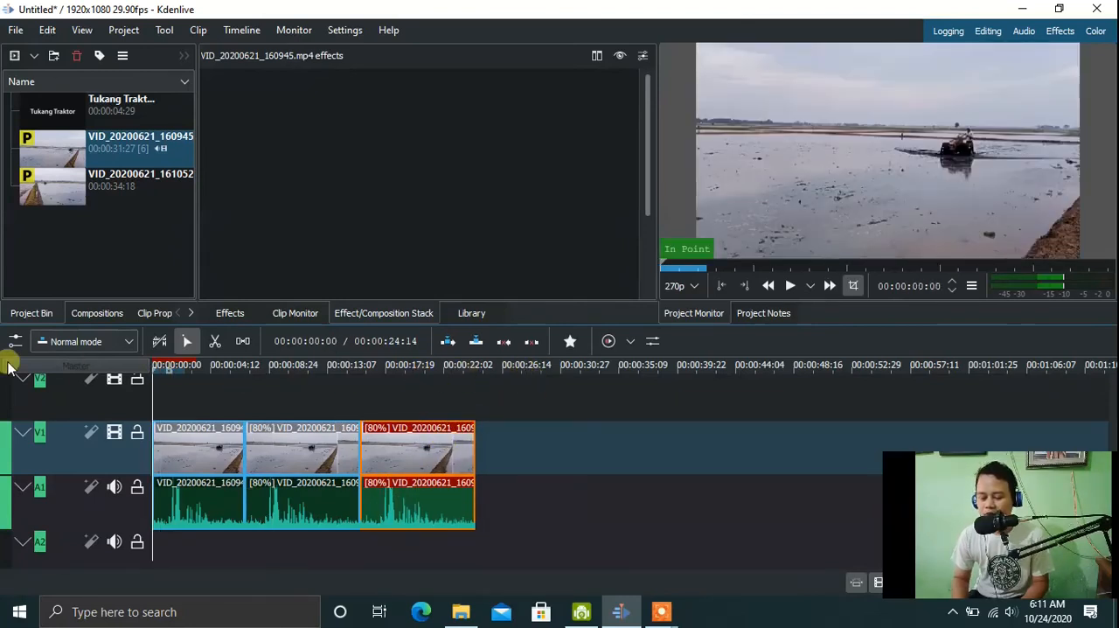
key("space")
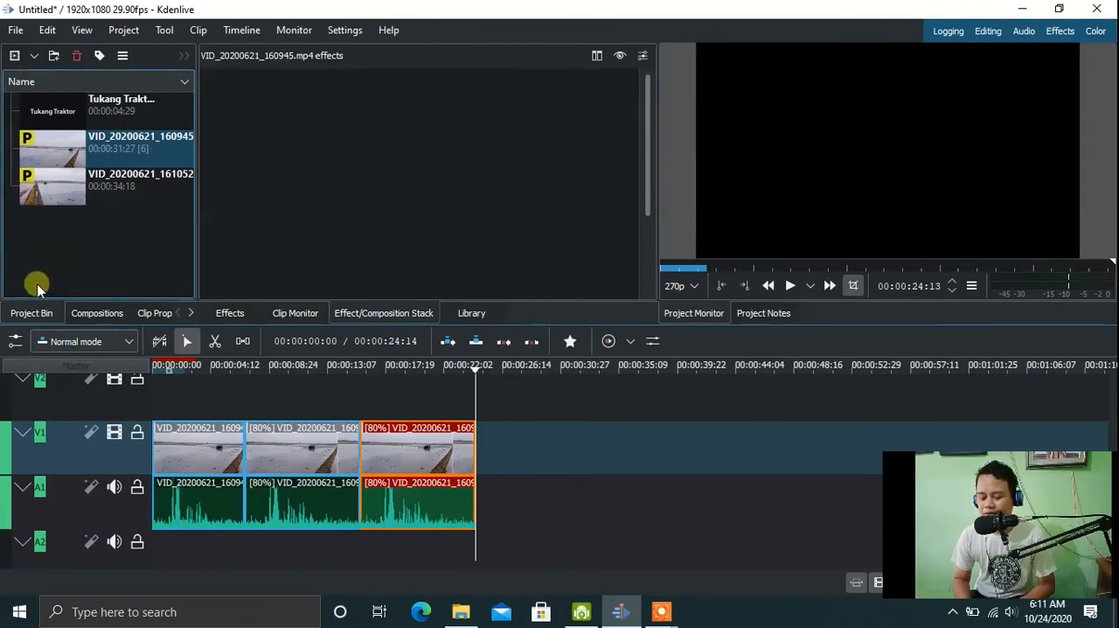
left_click(416, 374)
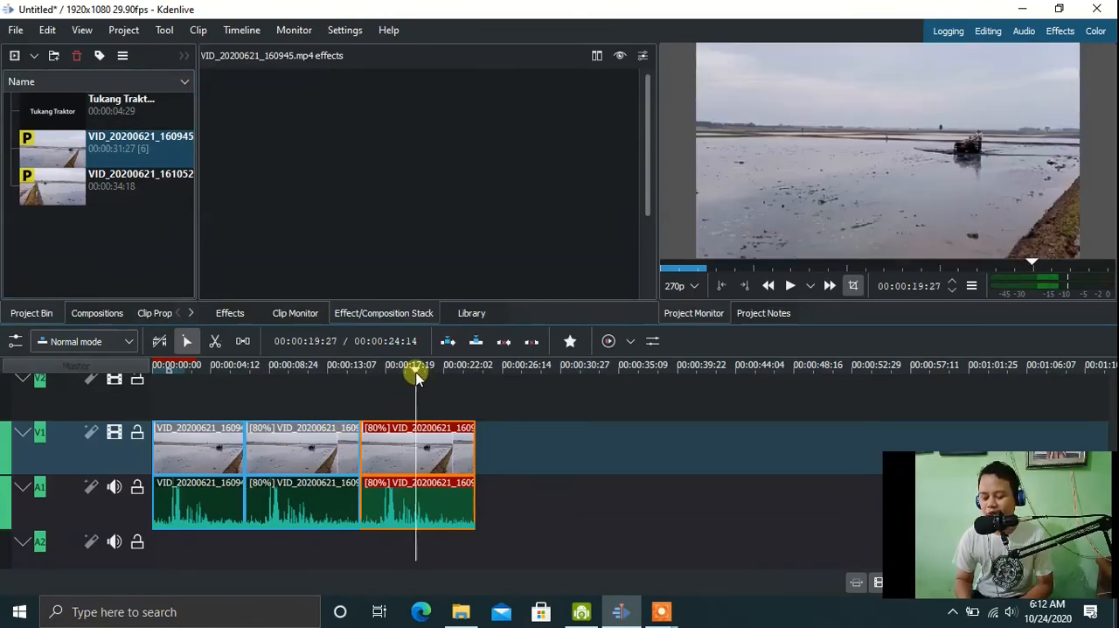